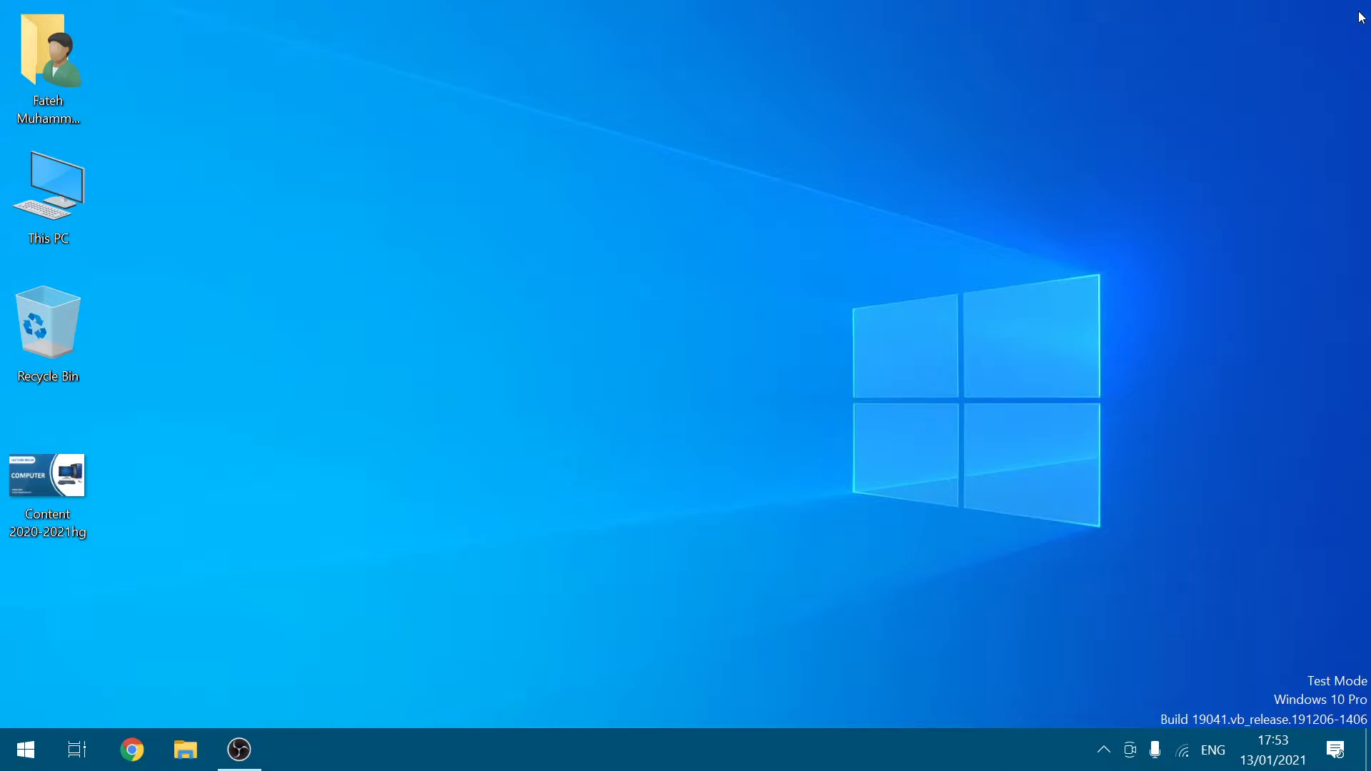
# Step: Move the selection down and up through the desktop icons, ending on the Recycle Bin
pyautogui.press('Down')
pyautogui.press('Down')
pyautogui.press('Down')
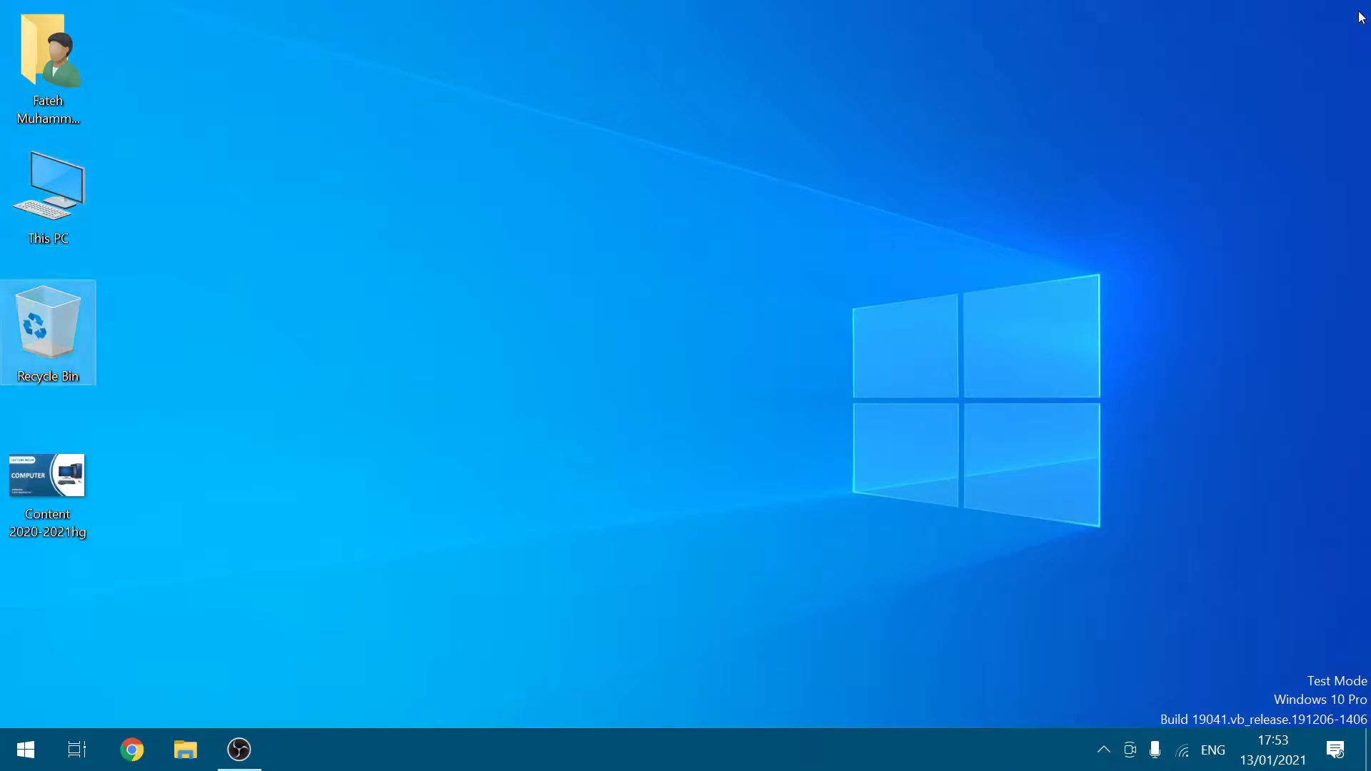
pyautogui.press('Down')
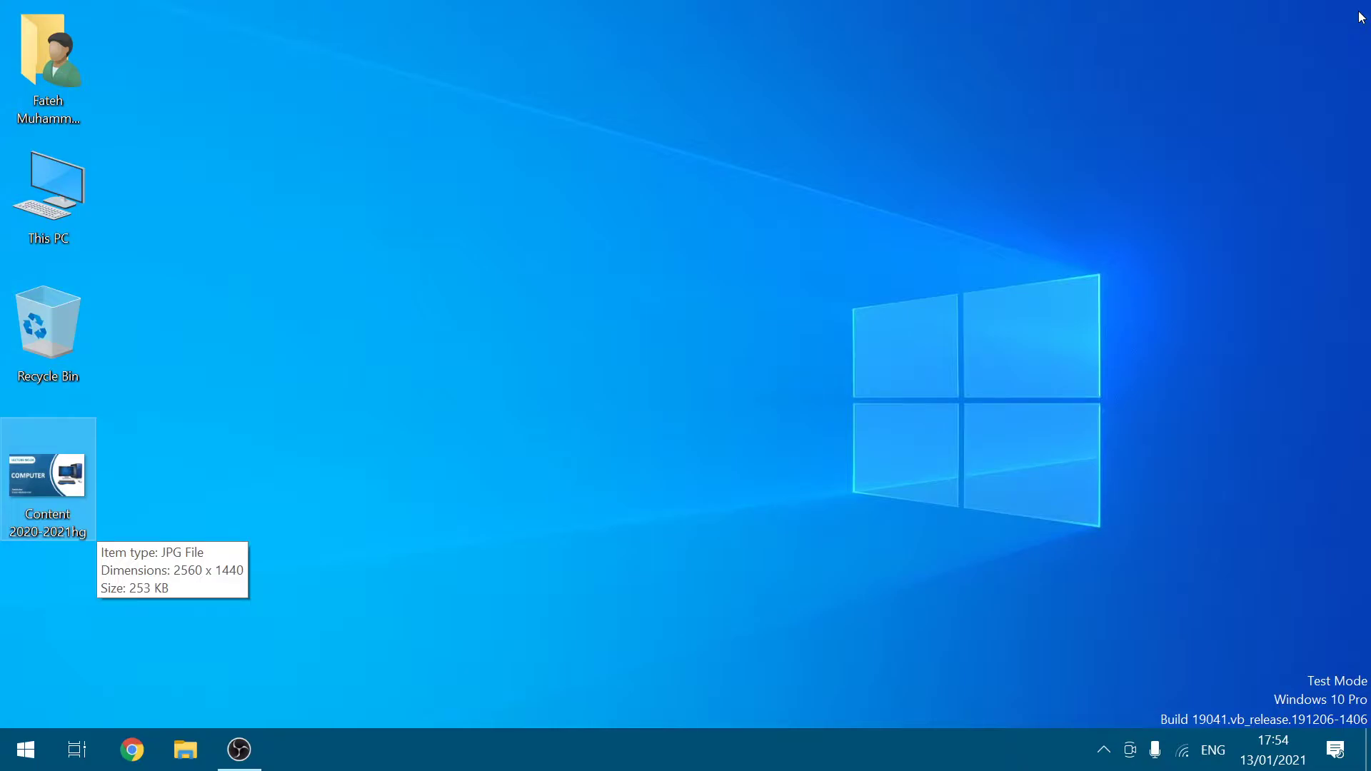
pyautogui.press('Up')
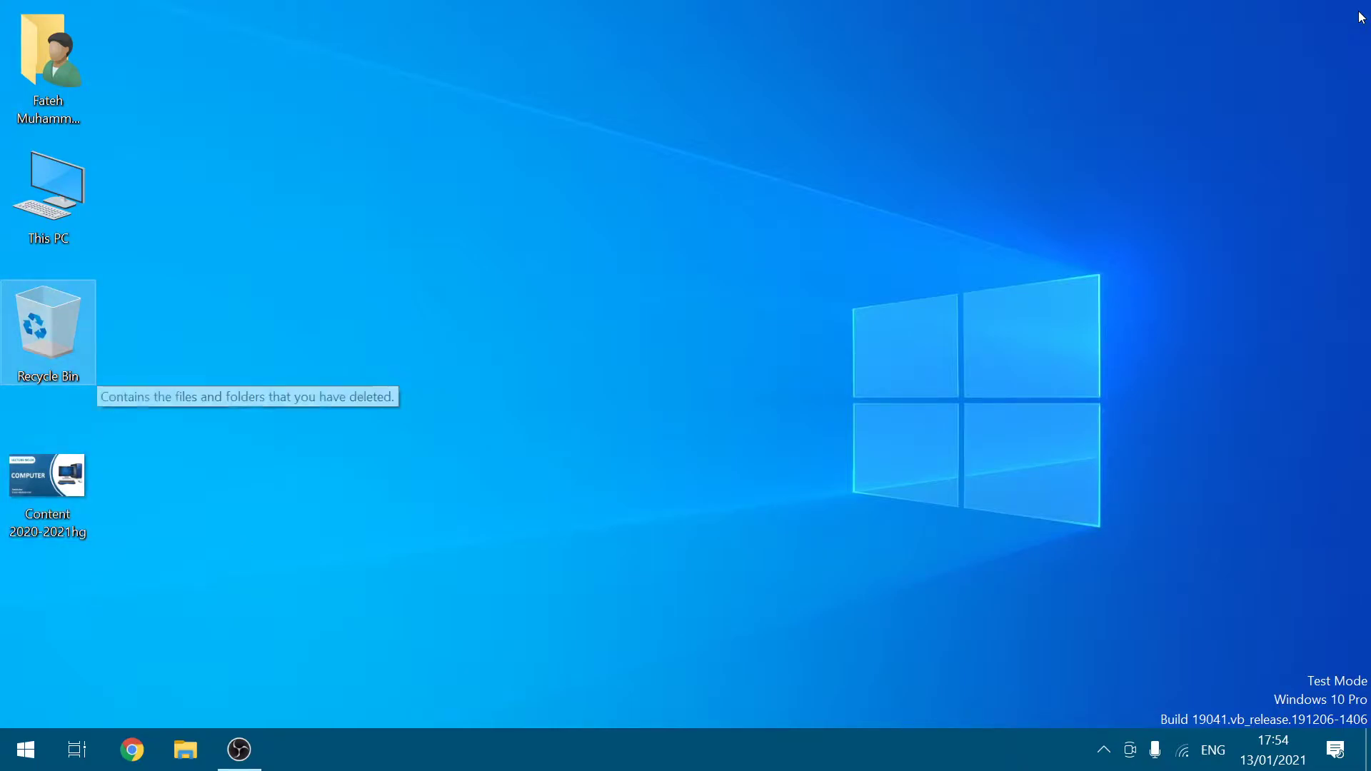
pyautogui.press('Up')
pyautogui.press('Up')
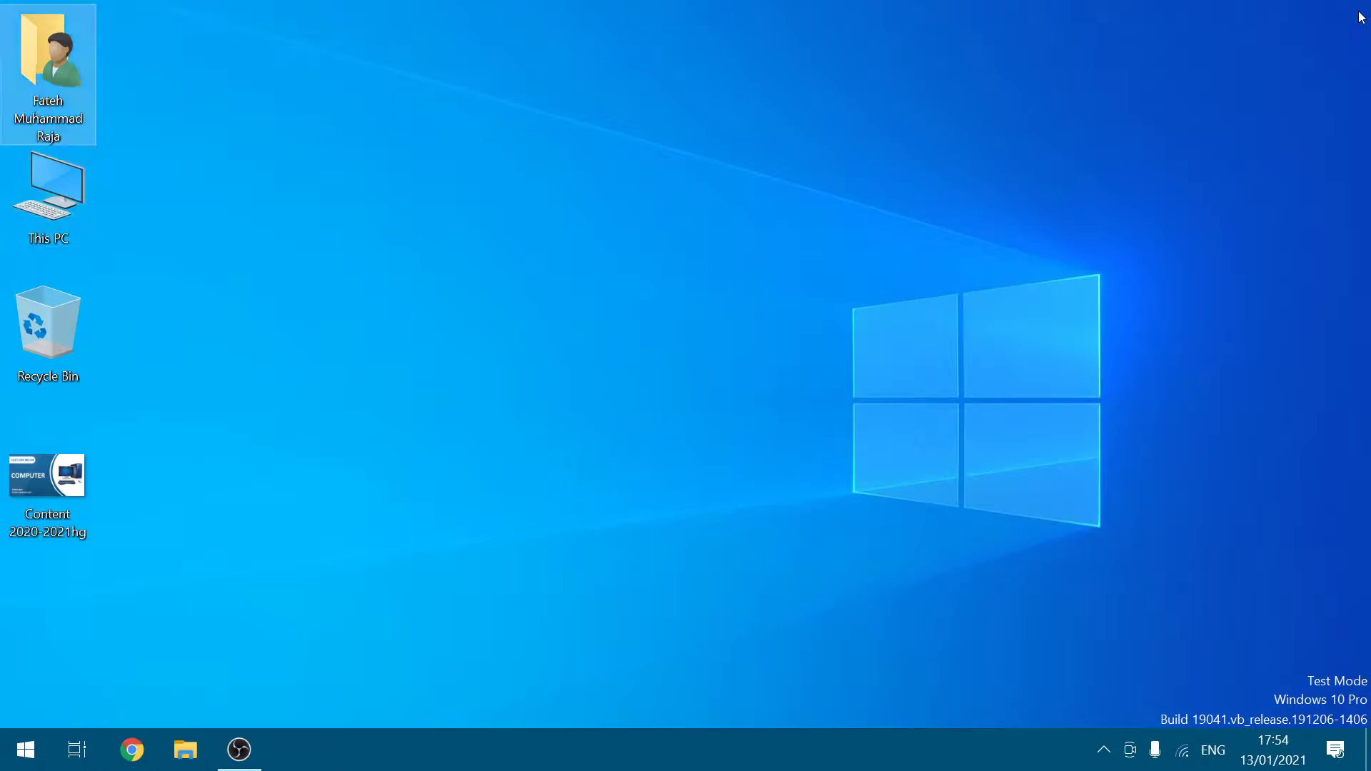
pyautogui.press('Down')
pyautogui.press('Down')
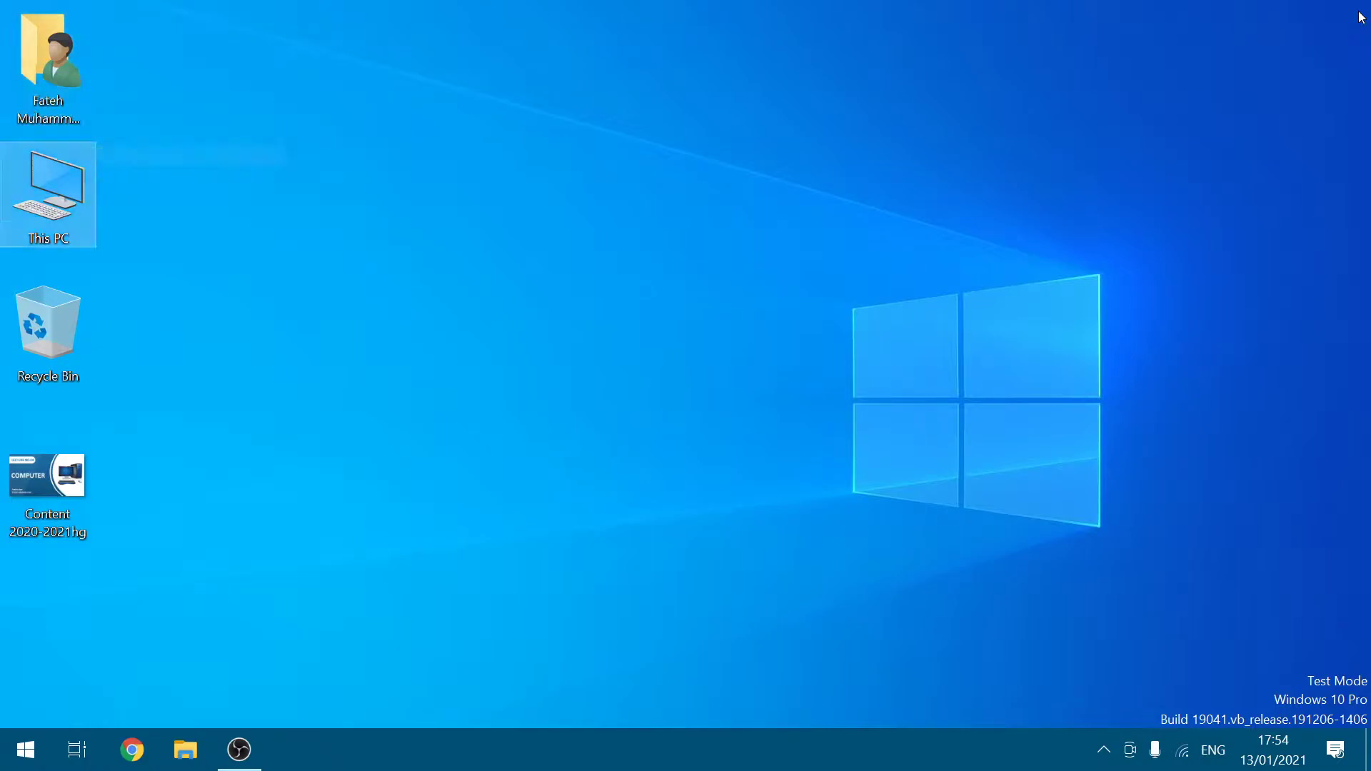
pyautogui.press('Down')
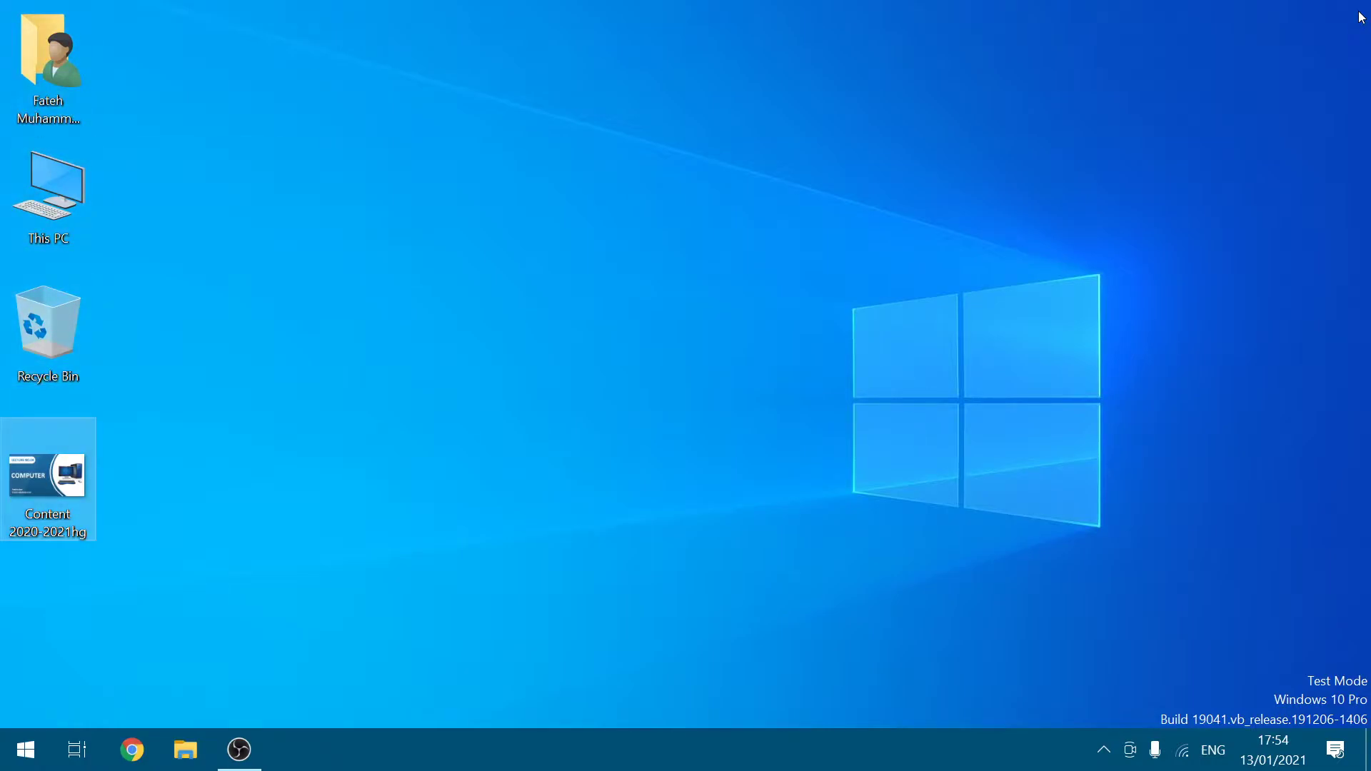
pyautogui.press('Up')
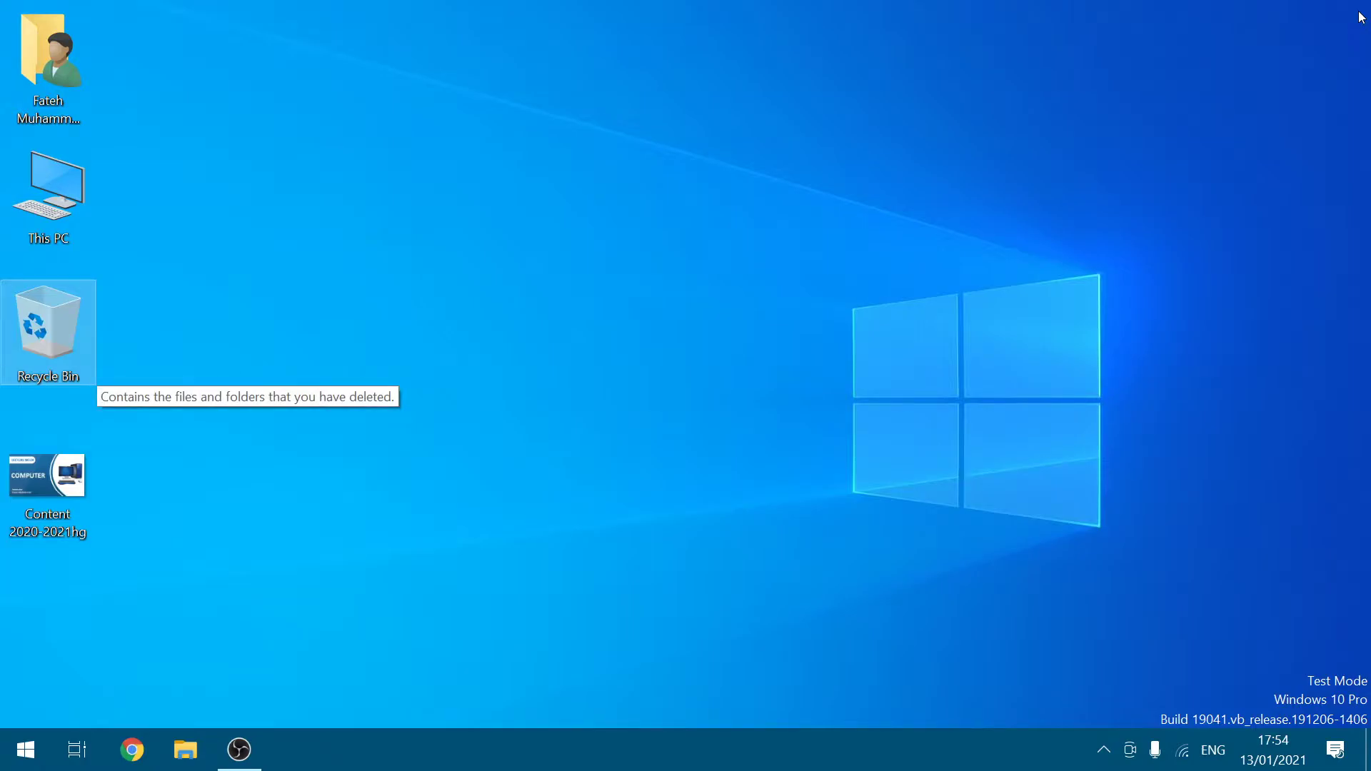
# Step: Move the selection around the Masculine folder's thumbnails, down to the Final 057 row, back up to Final 033 and along that row
pyautogui.press('Right')
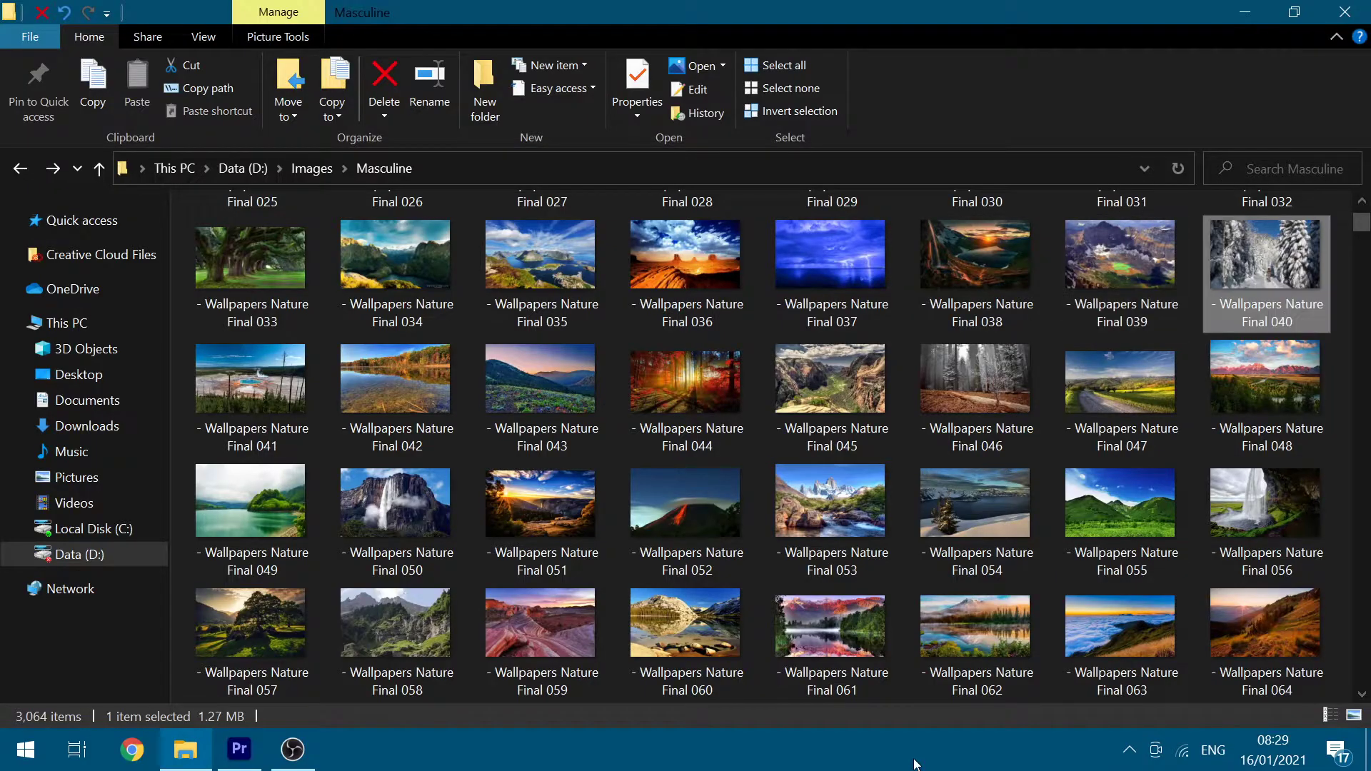
pyautogui.press('Down')
pyautogui.press('Down')
pyautogui.press('Down')
pyautogui.press('Left')
pyautogui.press('Left')
pyautogui.press('Left')
pyautogui.press('Left')
pyautogui.press('Left')
pyautogui.press('Left')
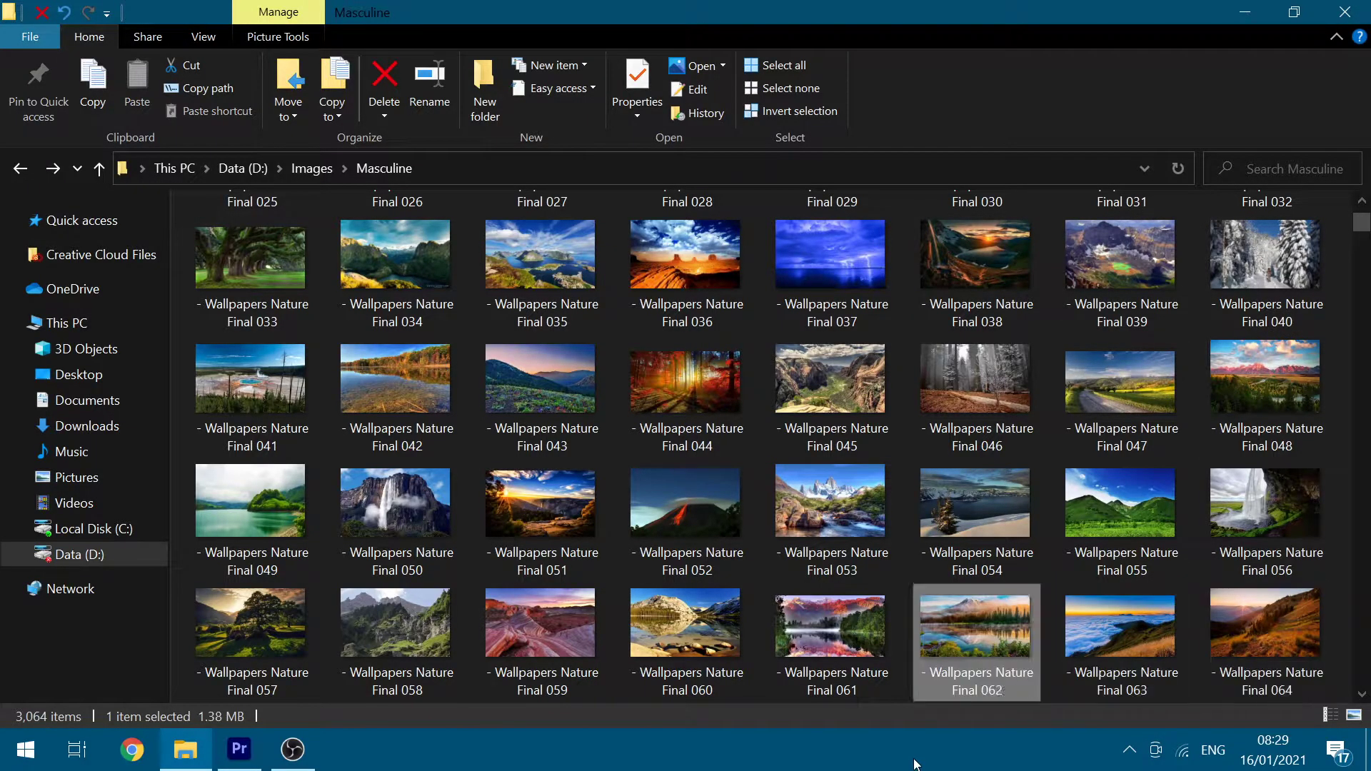
pyautogui.press('Left')
pyautogui.press('Up')
pyautogui.press('Up')
pyautogui.press('Up')
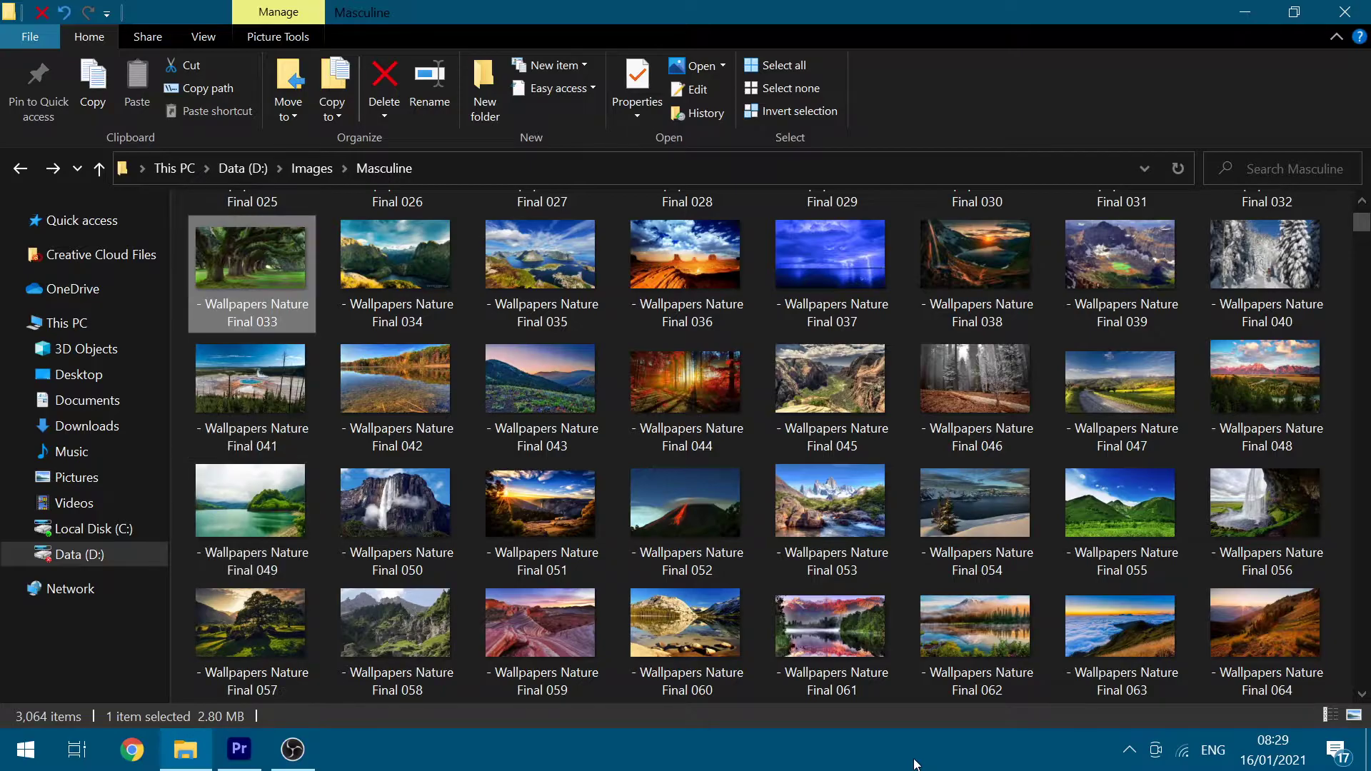
pyautogui.press('Right')
pyautogui.press('Right')
pyautogui.press('Right')
pyautogui.press('Right')
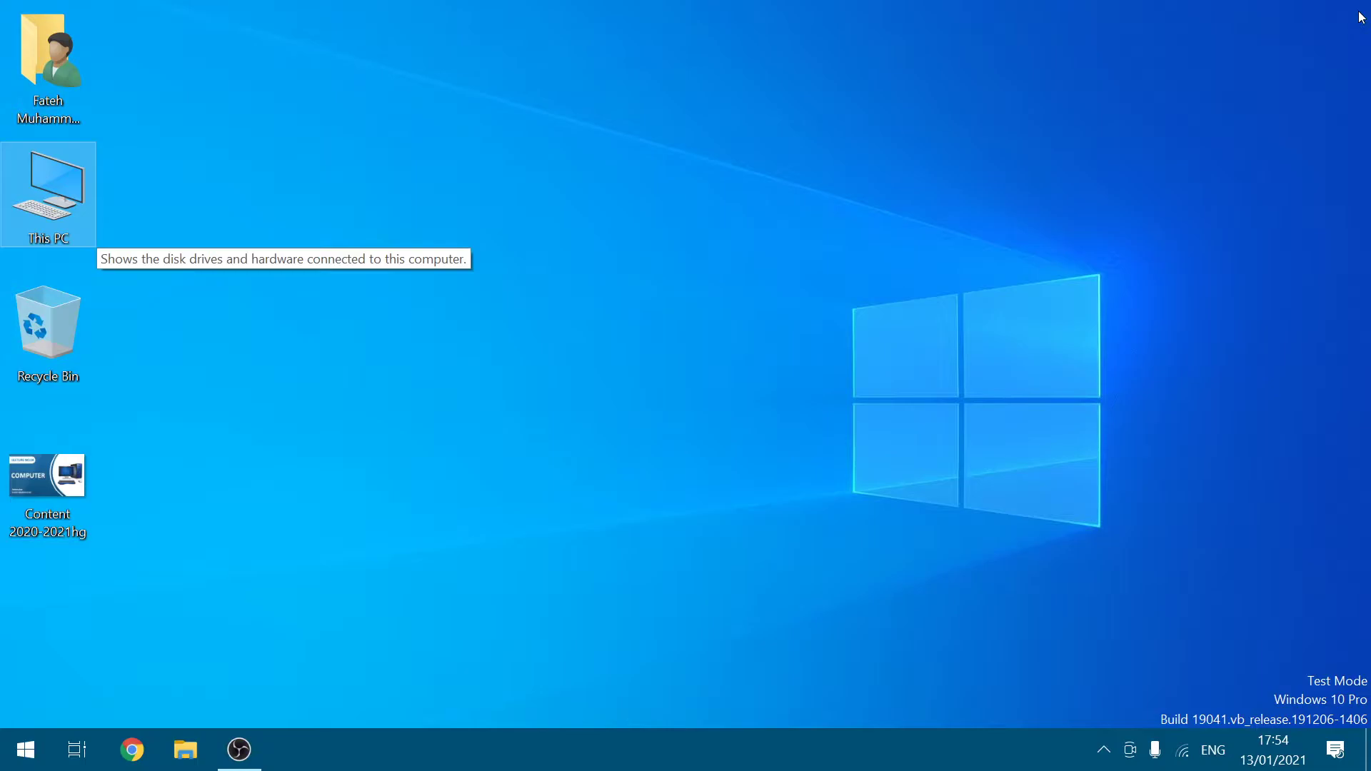
# Step: Open This PC from the desktop and move the selection down through its folders
pyautogui.press('Return')
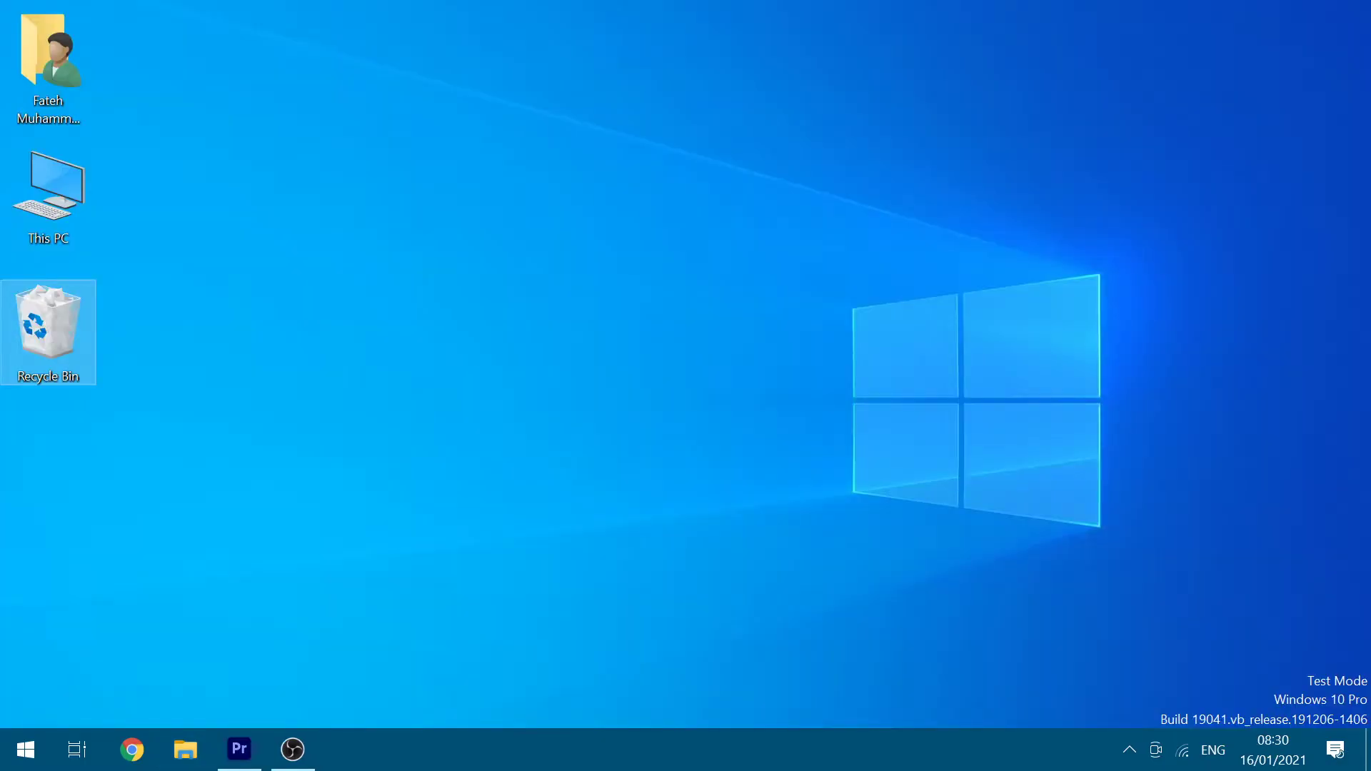
pyautogui.click(48, 193)
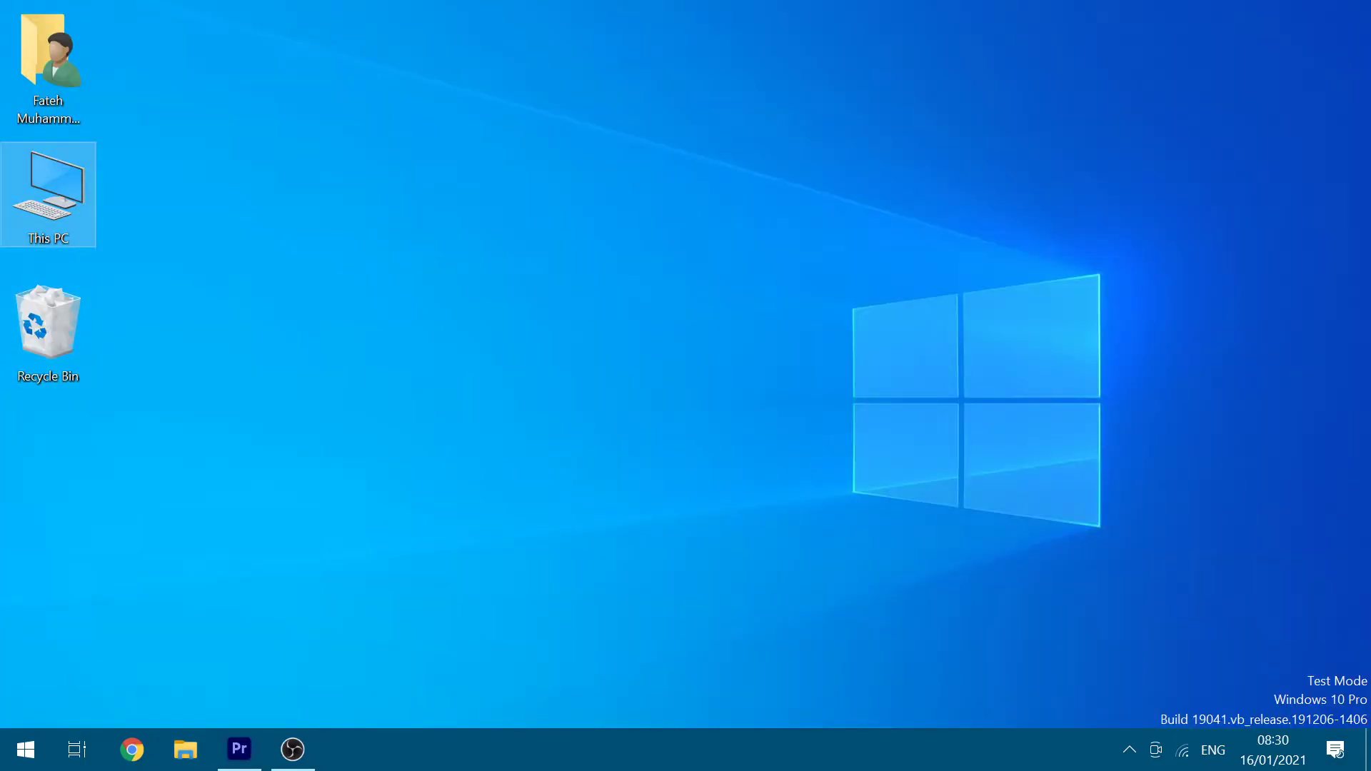
pyautogui.doubleClick(48, 193)
pyautogui.press('Down')
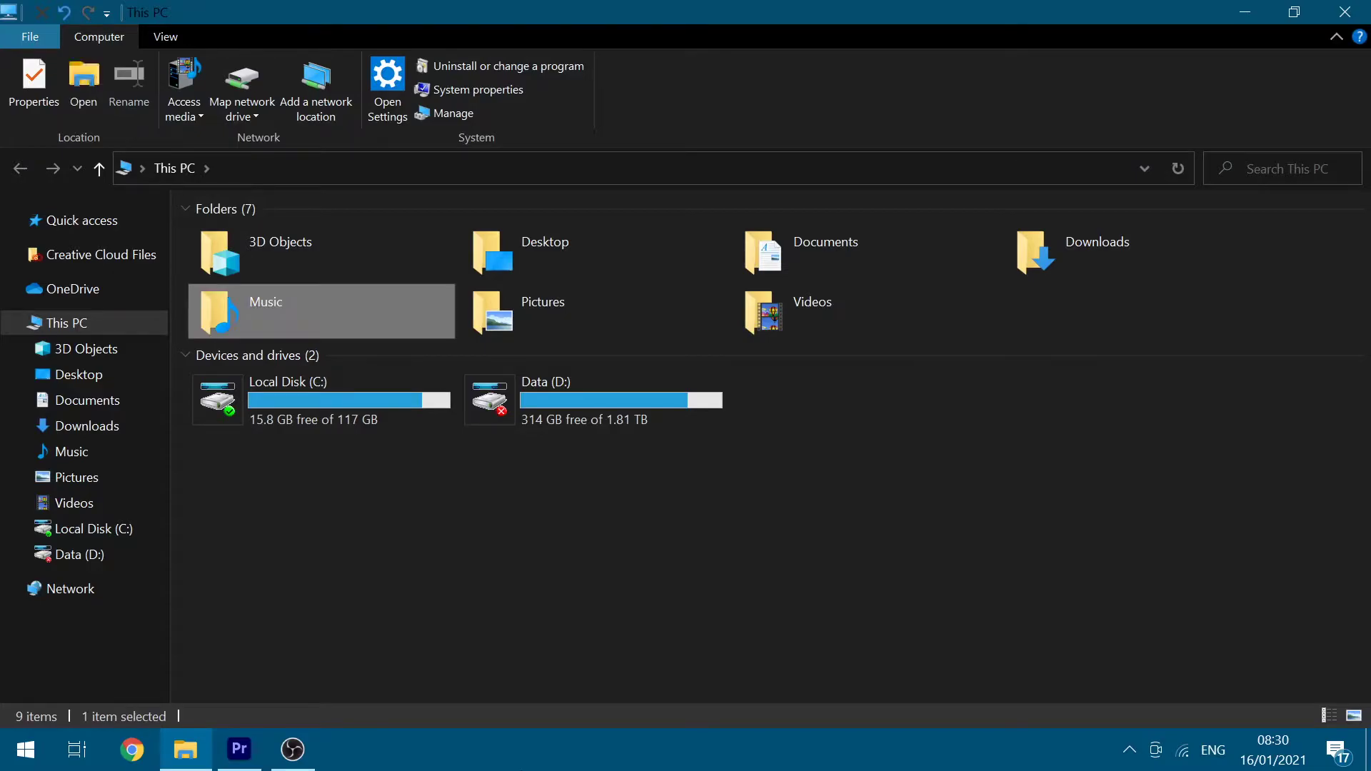
pyautogui.press('Down')
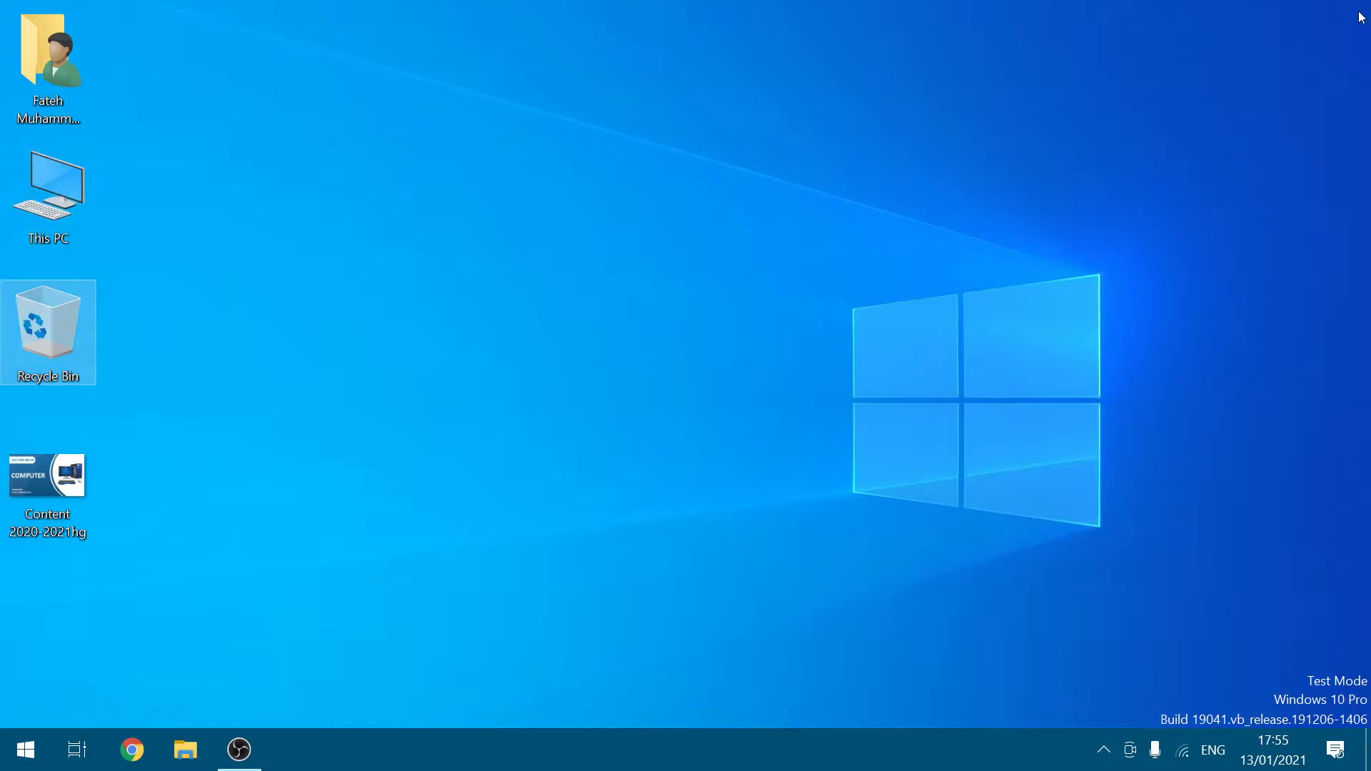
# Step: Move the selection among the desktop icons, and open and close the Start menu
pyautogui.press('Down')
pyautogui.press('Up')
pyautogui.press('Up')
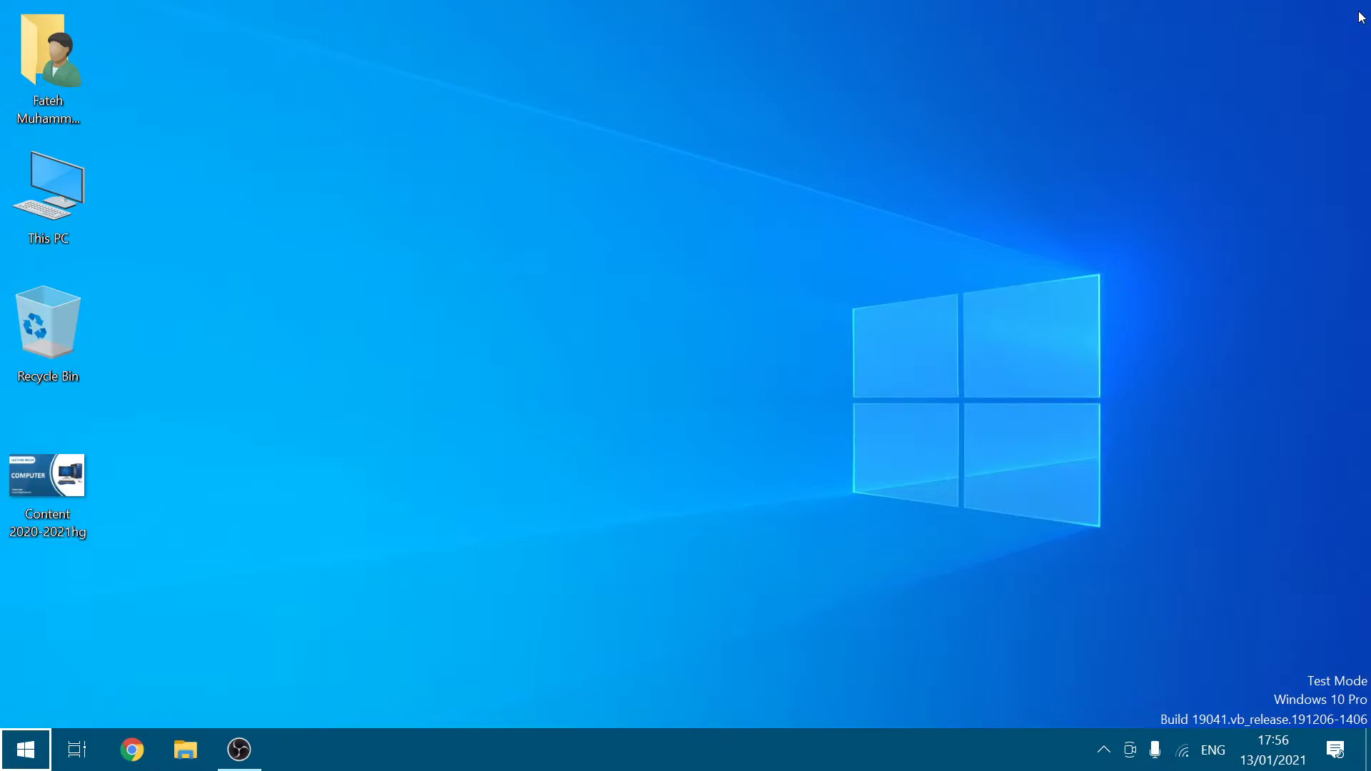
pyautogui.press('super')
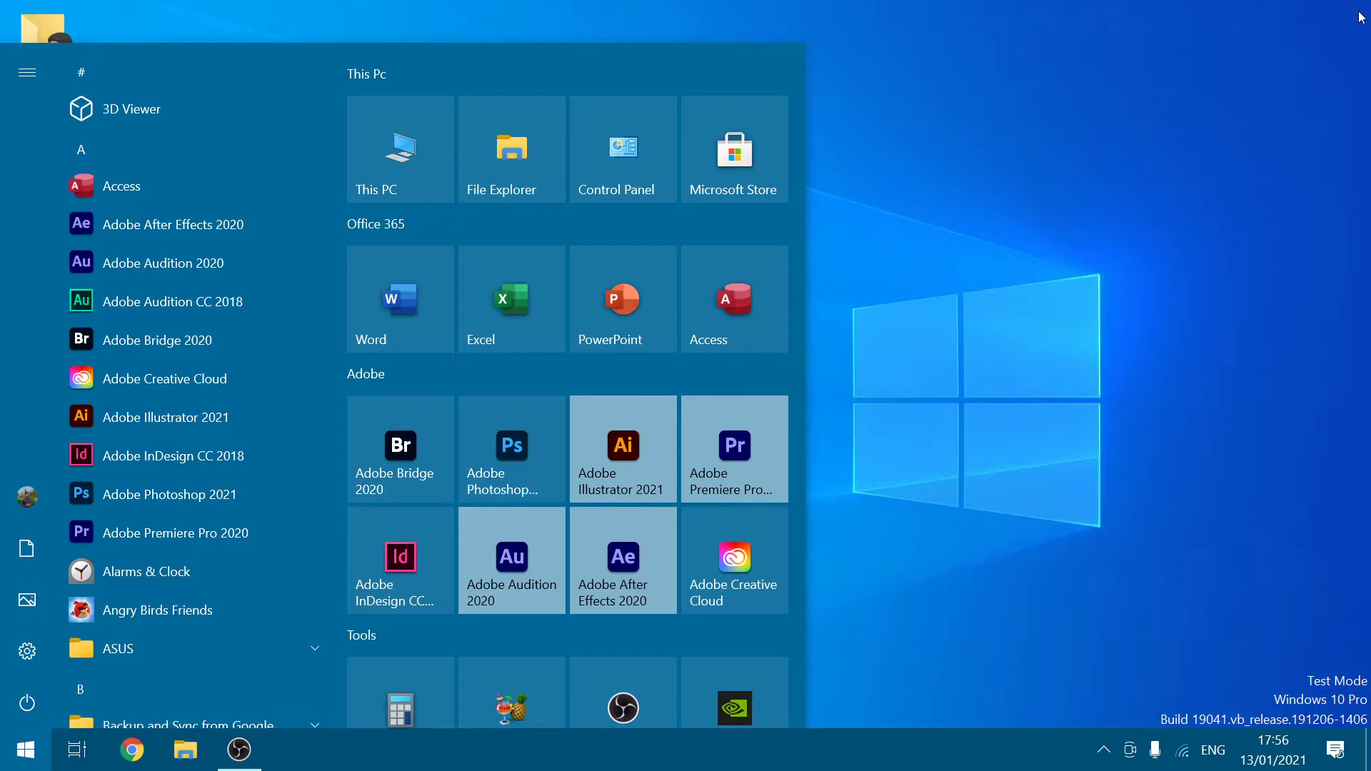
pyautogui.click(1360, 17)
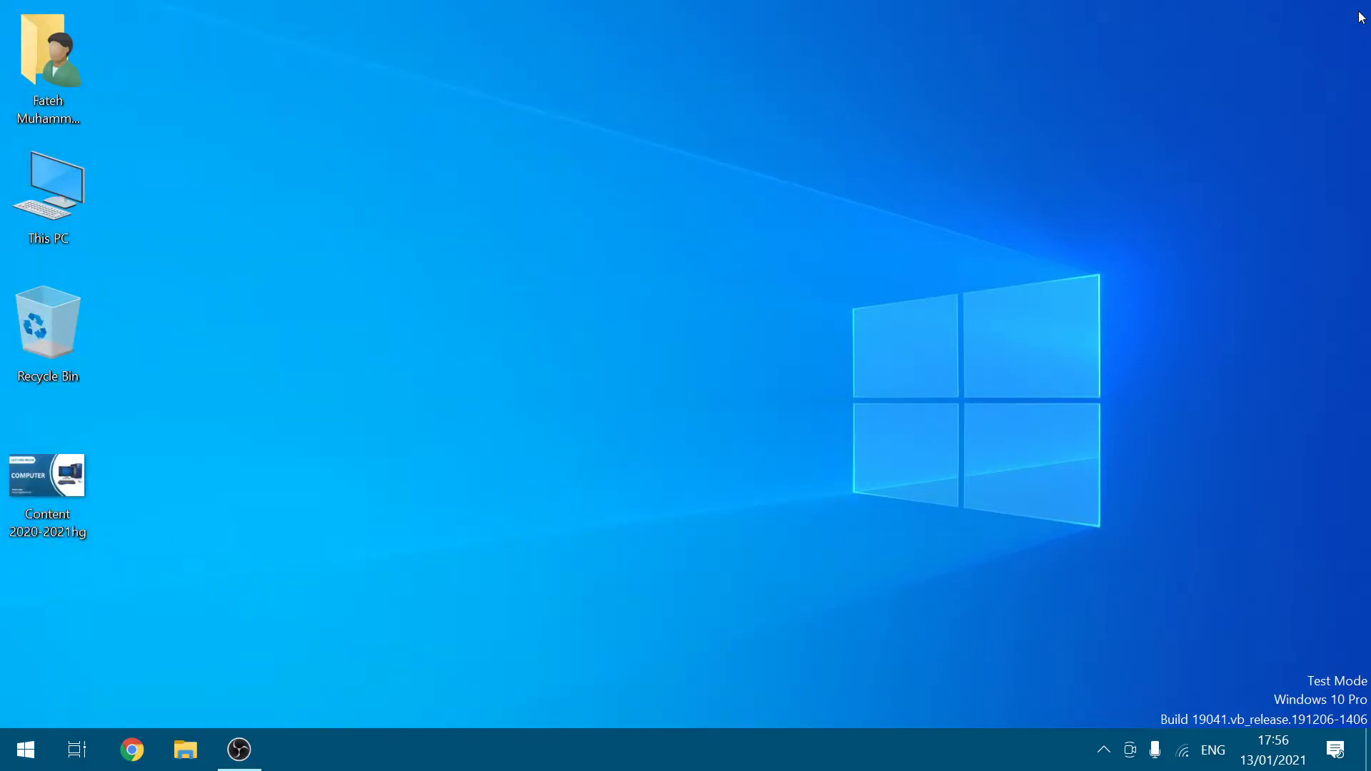
# Step: Put the focus on the taskbar and step back and forth through its app icons, ending on Google Chrome
pyautogui.press('super+t')
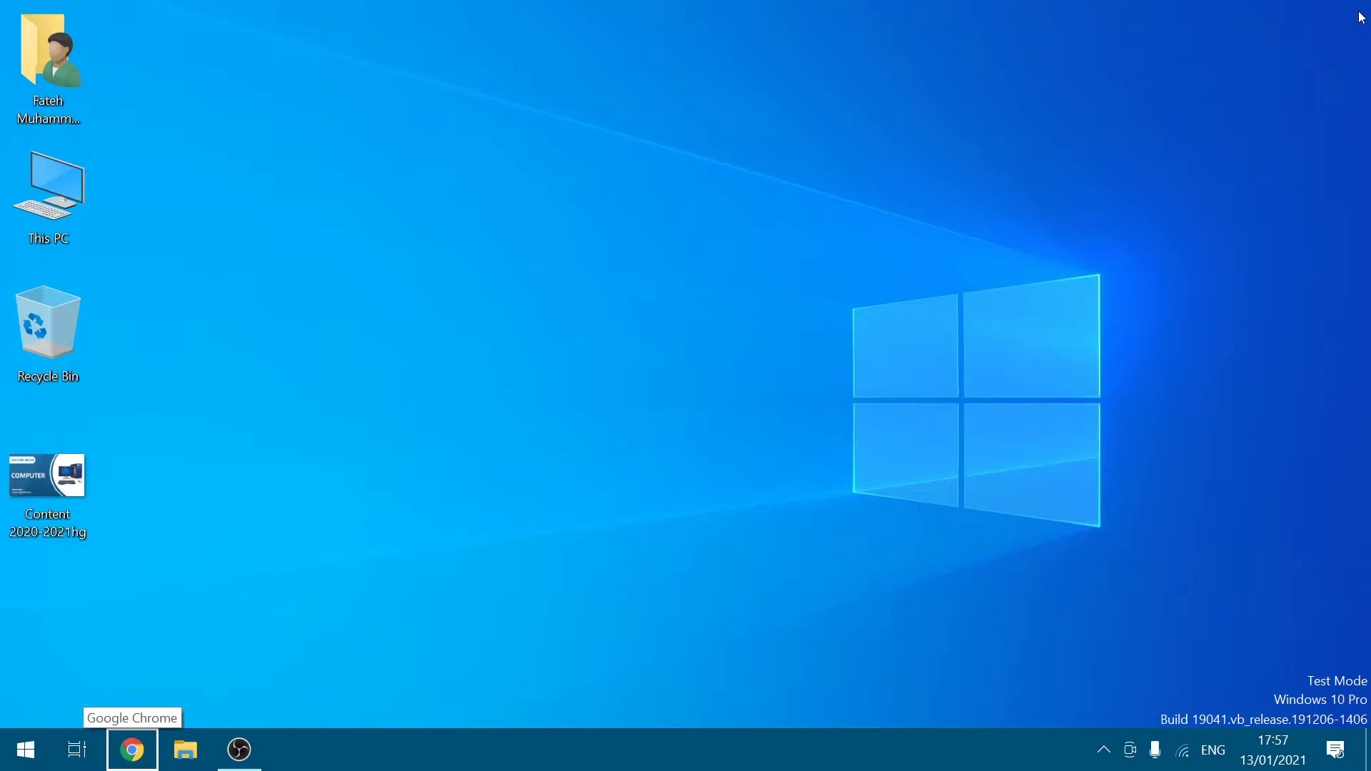
pyautogui.press('Right')
pyautogui.press('Right')
pyautogui.press('Right')
pyautogui.press('Right')
pyautogui.press('Left')
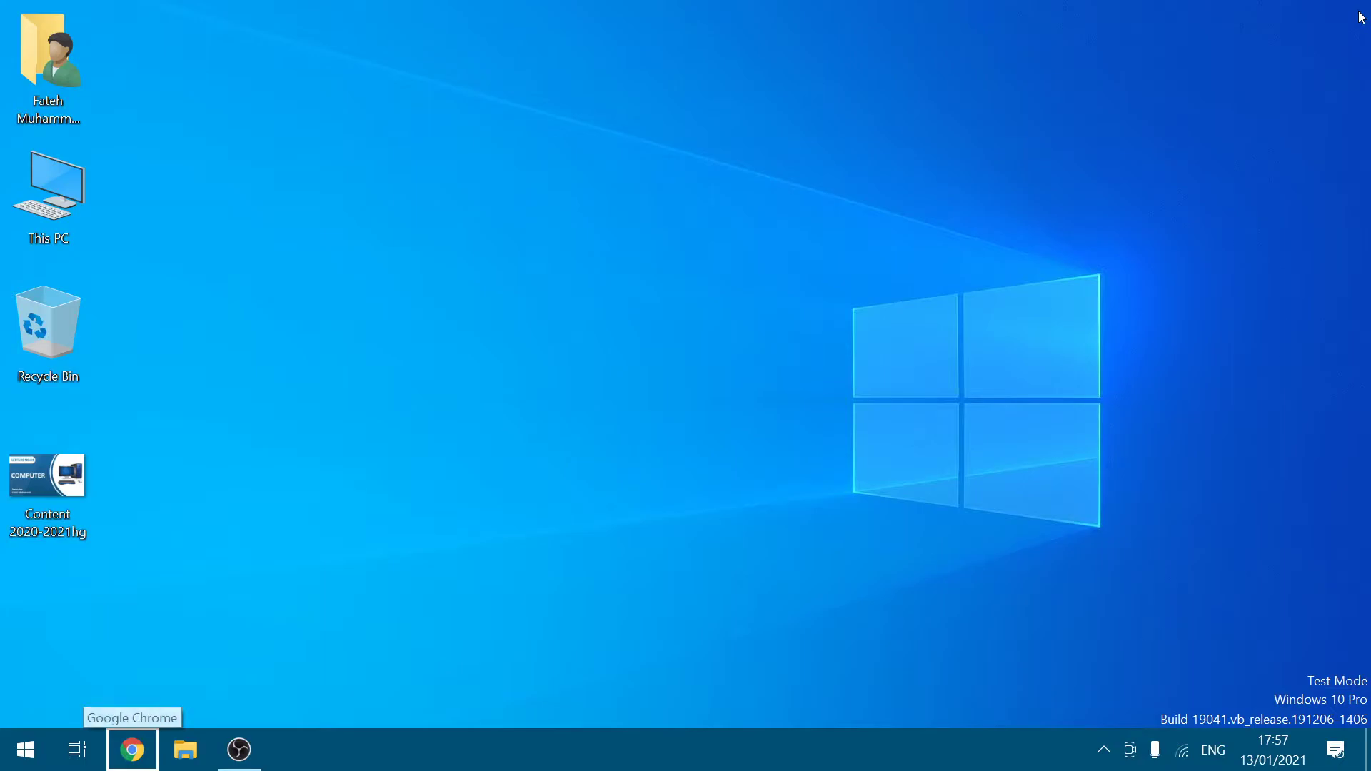
pyautogui.press('Right')
pyautogui.press('Right')
pyautogui.press('Left')
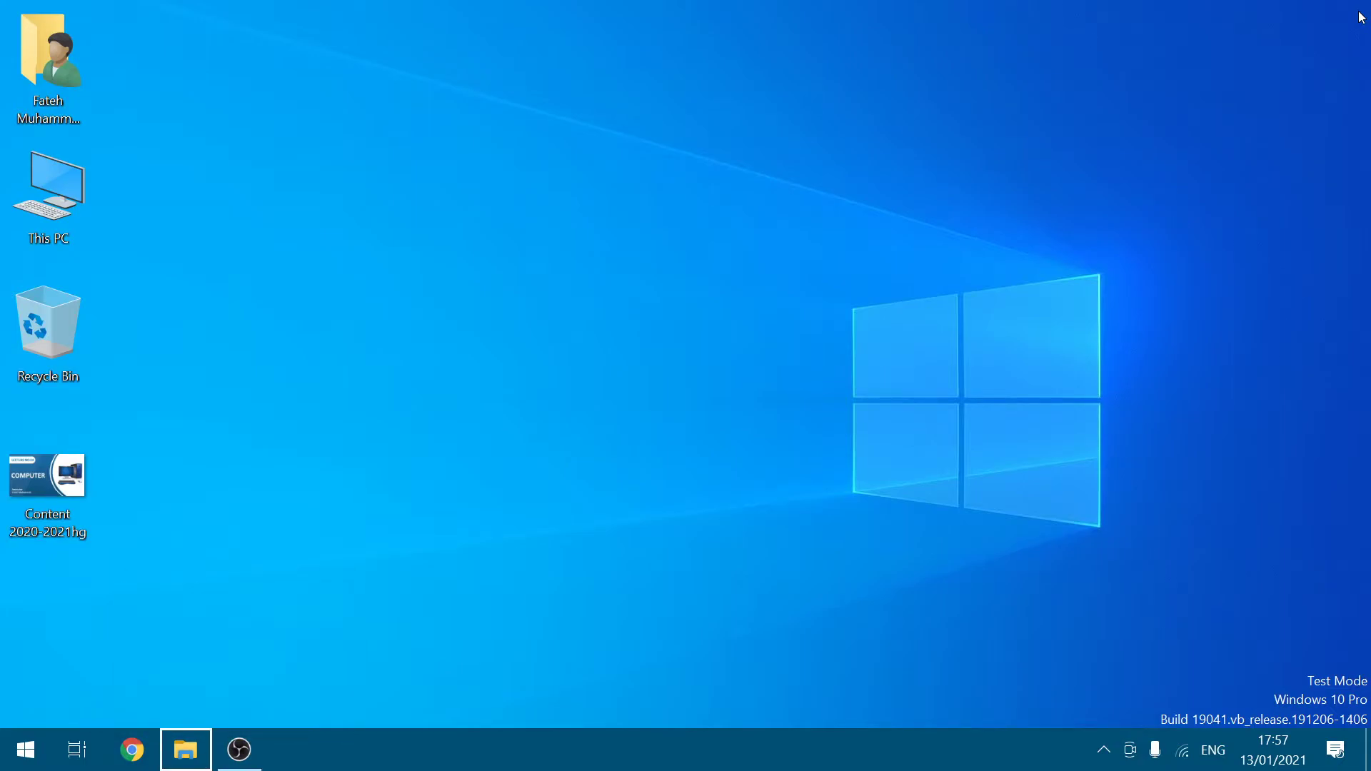
pyautogui.press('Left')
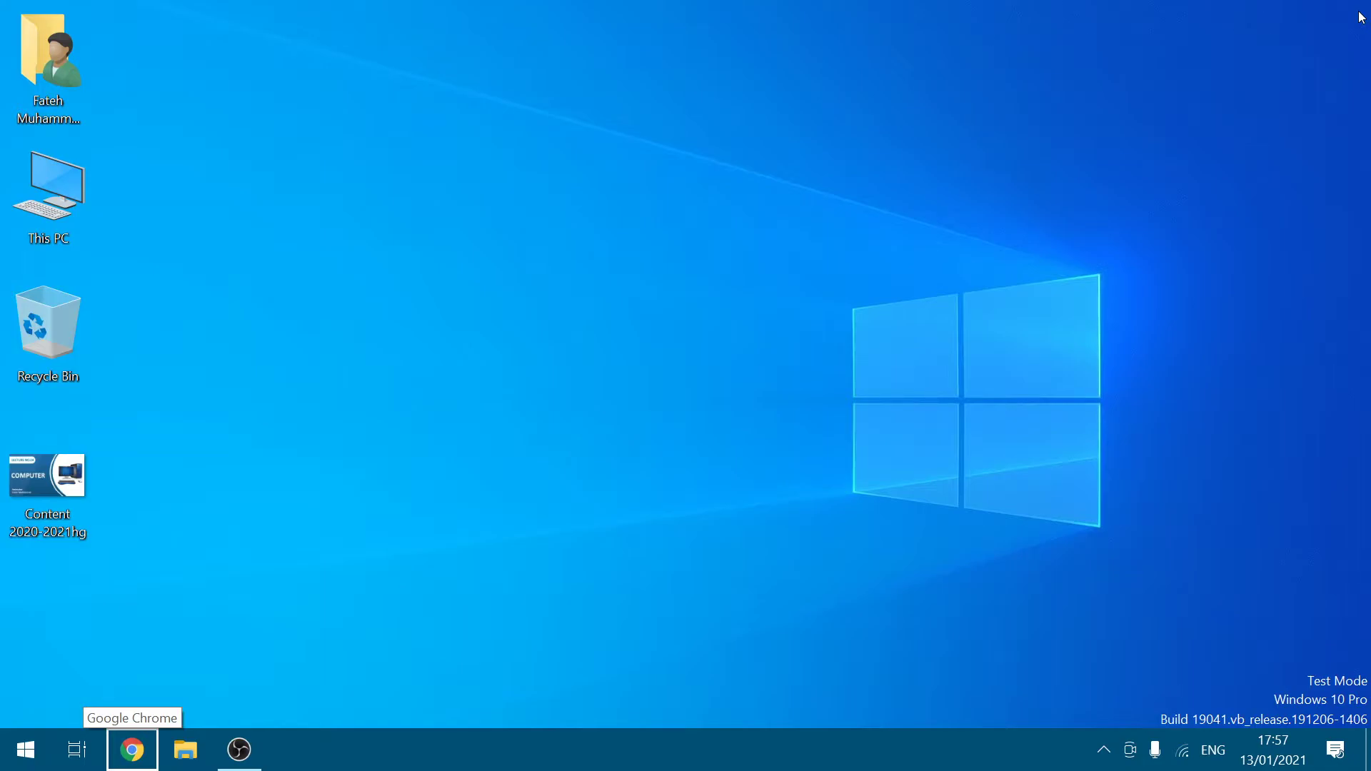
# Step: Move the taskbar focus to the notification area and step through its icons
pyautogui.press('Tab')
pyautogui.press('Right')
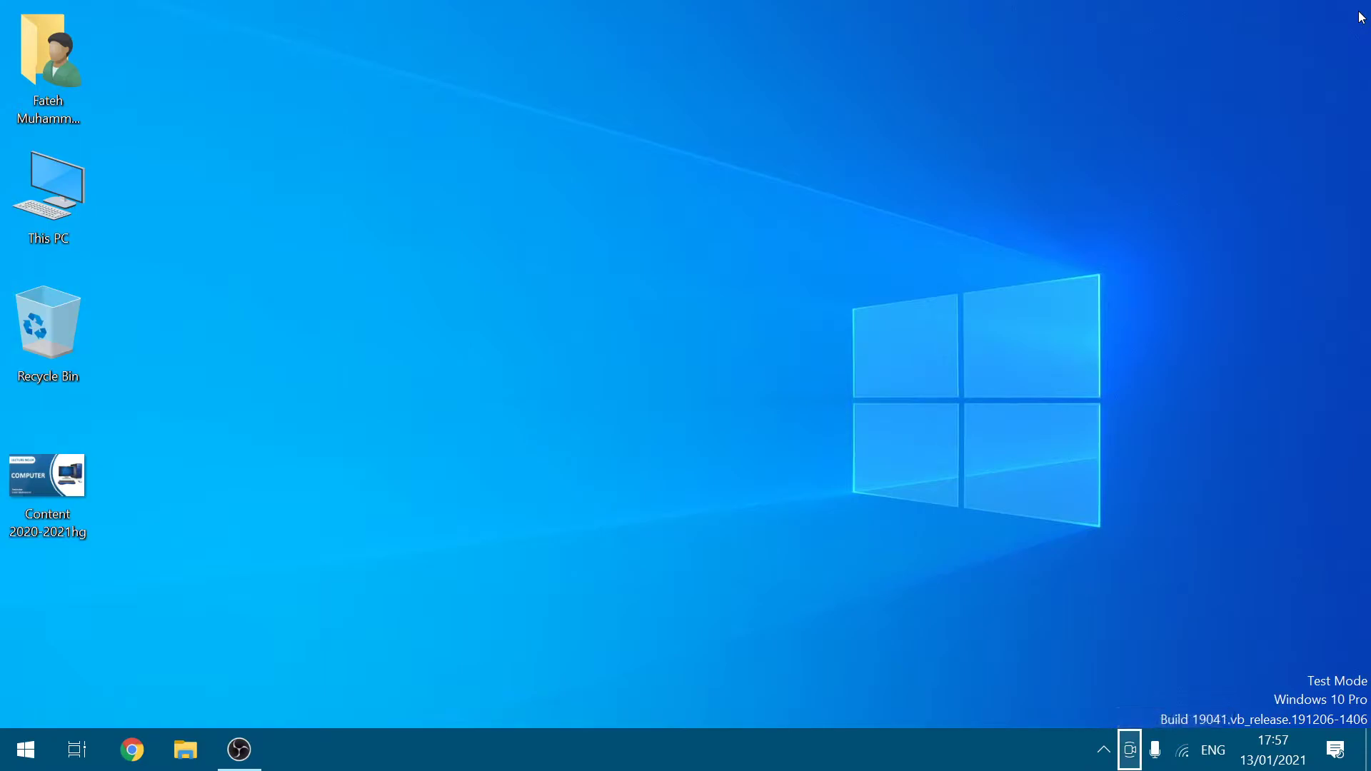
pyautogui.press('Right')
pyautogui.press('Right')
pyautogui.press('Right')
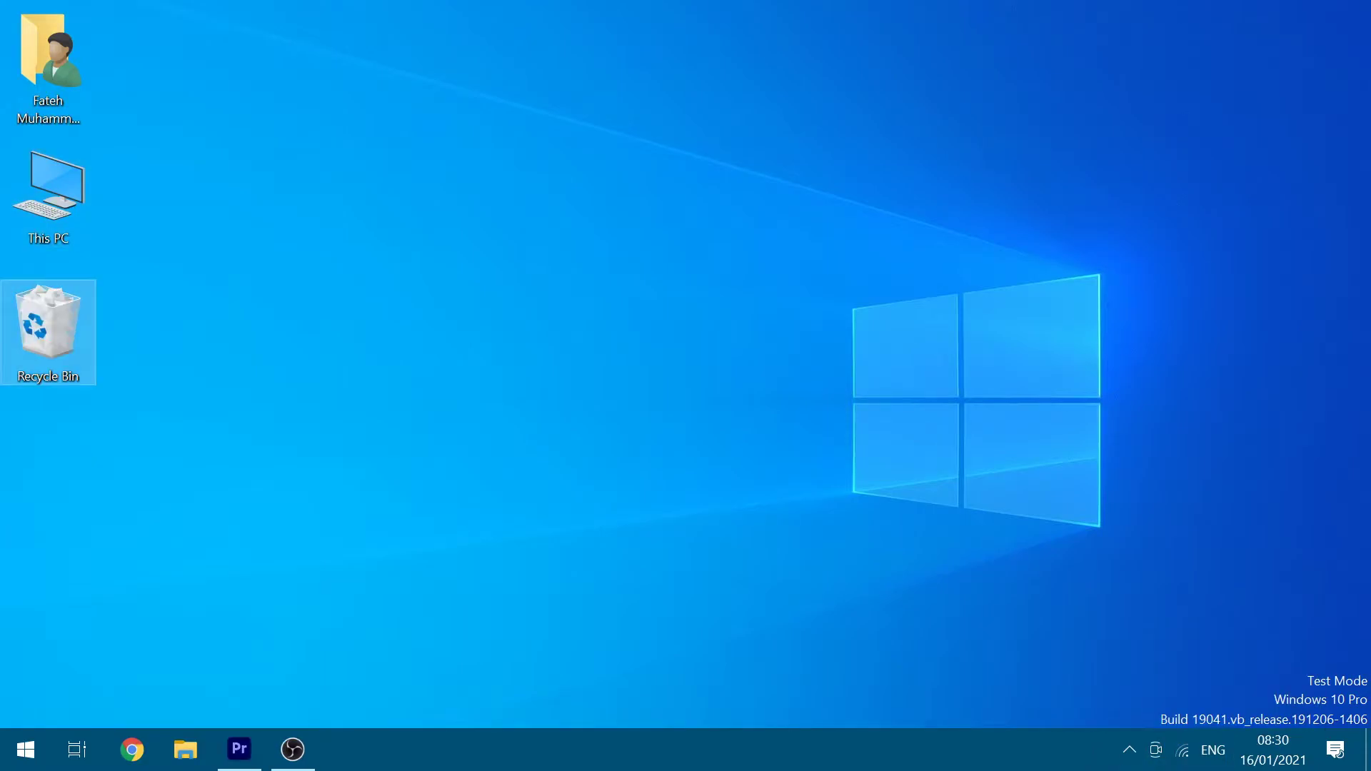
# Step: Shift the focus from the desktop to the Start button, open the Start menu and move through its entries
pyautogui.press('Tab')
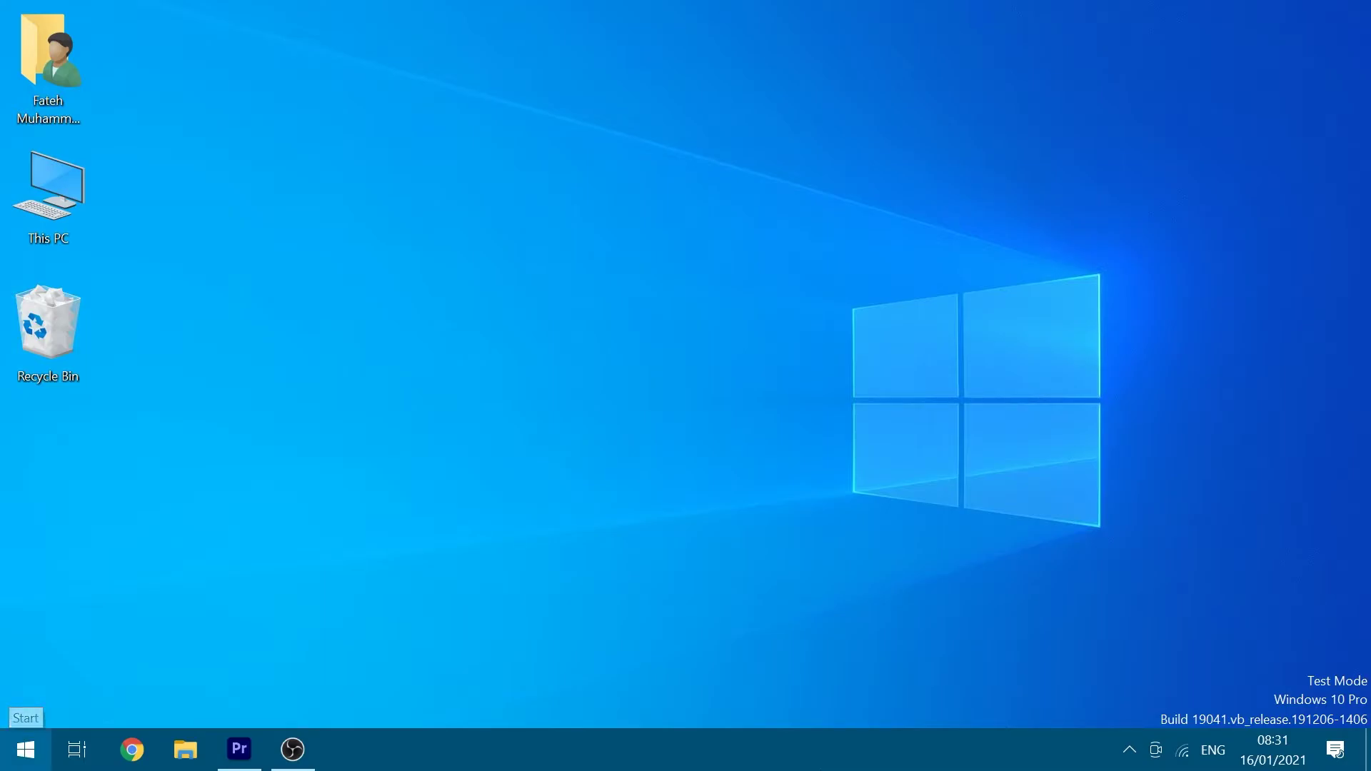
pyautogui.press('Return')
pyautogui.press('Down')
pyautogui.press('Down')
pyautogui.press('Tab')
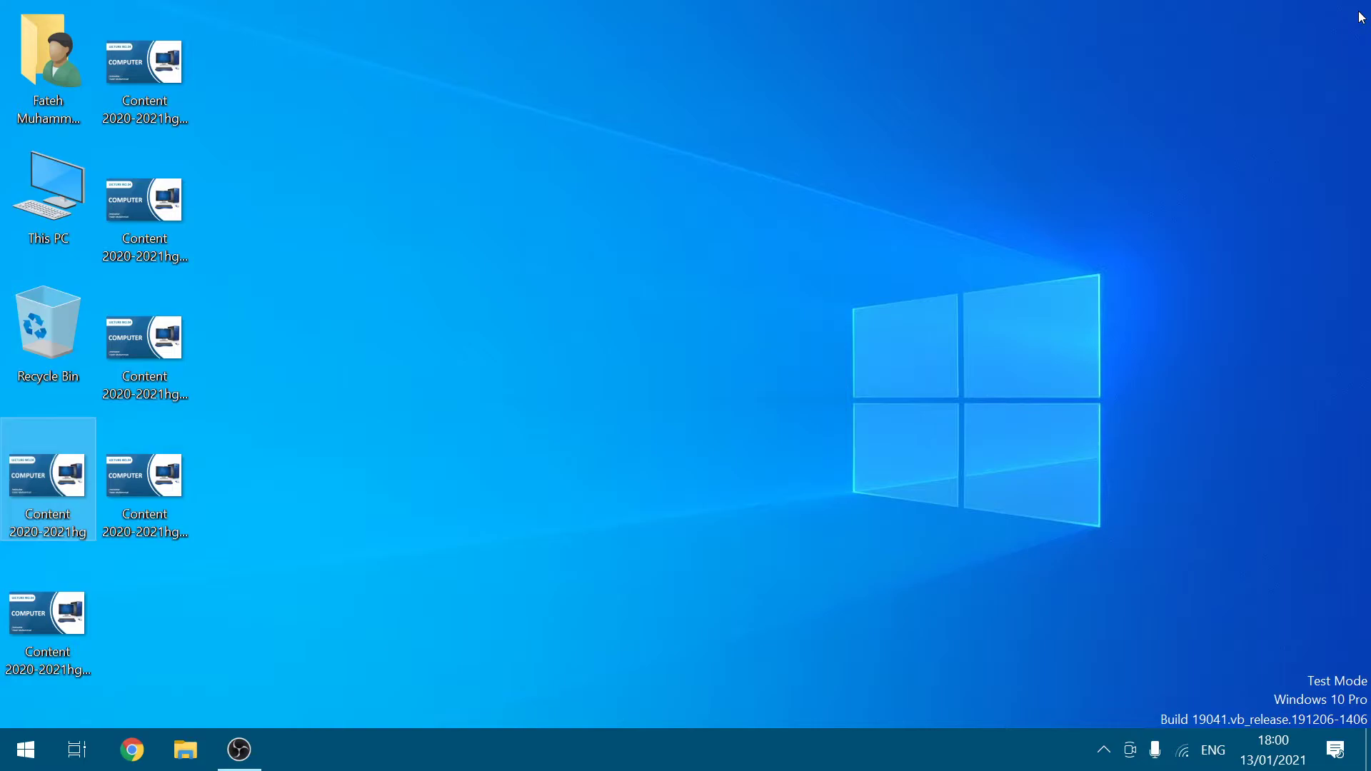
# Step: Move the Content 2020-2021hg picture from the desktop into the user's personal folder by cut and paste, and close the folder
pyautogui.hotkey('ctrl', 'x')
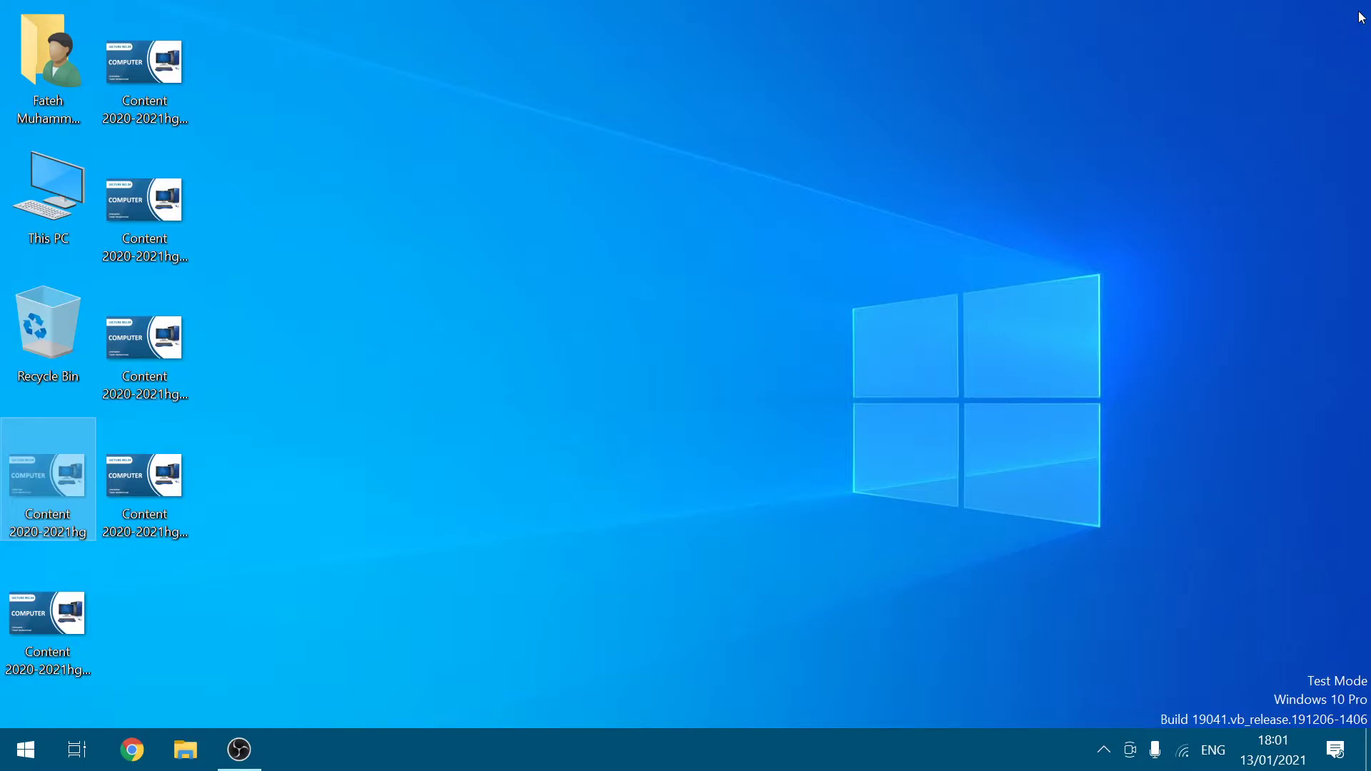
pyautogui.press('Up')
pyautogui.press('Up')
pyautogui.press('Up')
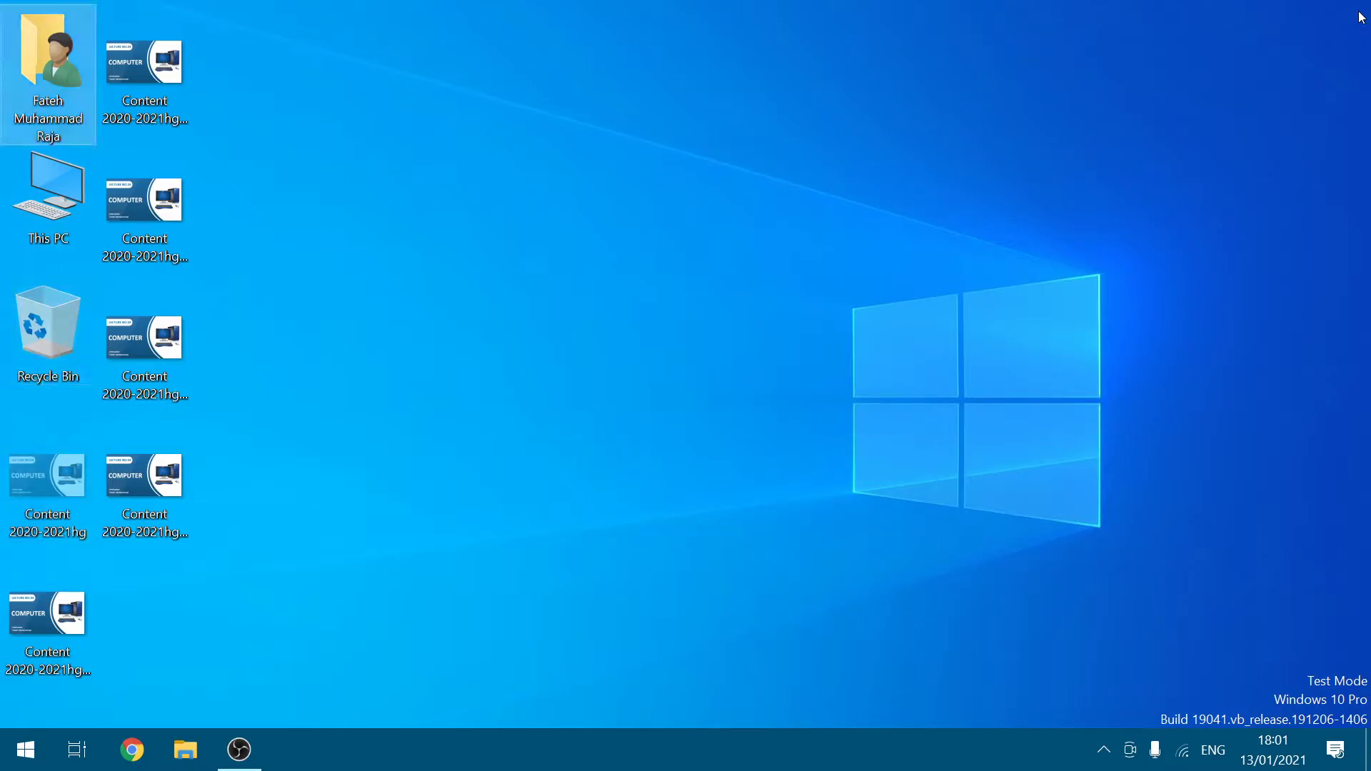
pyautogui.press('Return')
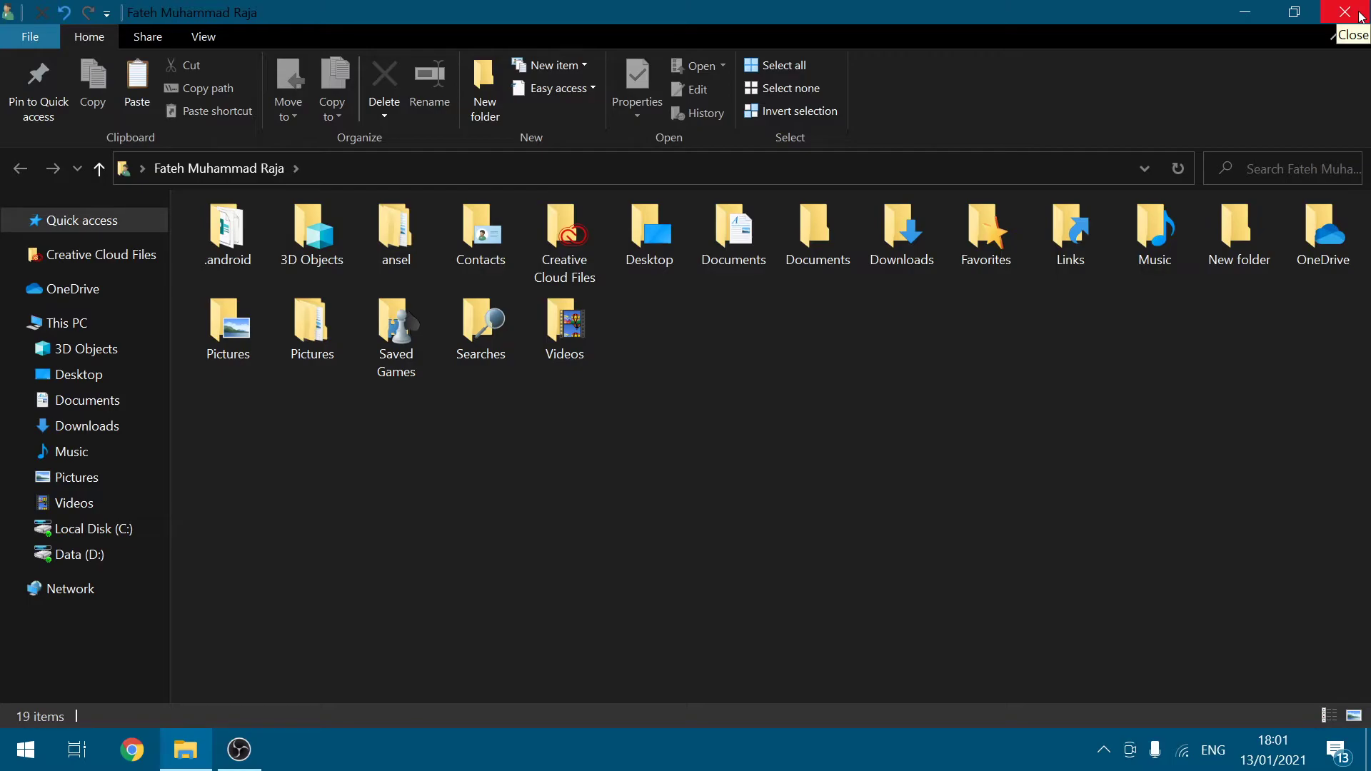
pyautogui.hotkey('ctrl', 'v')
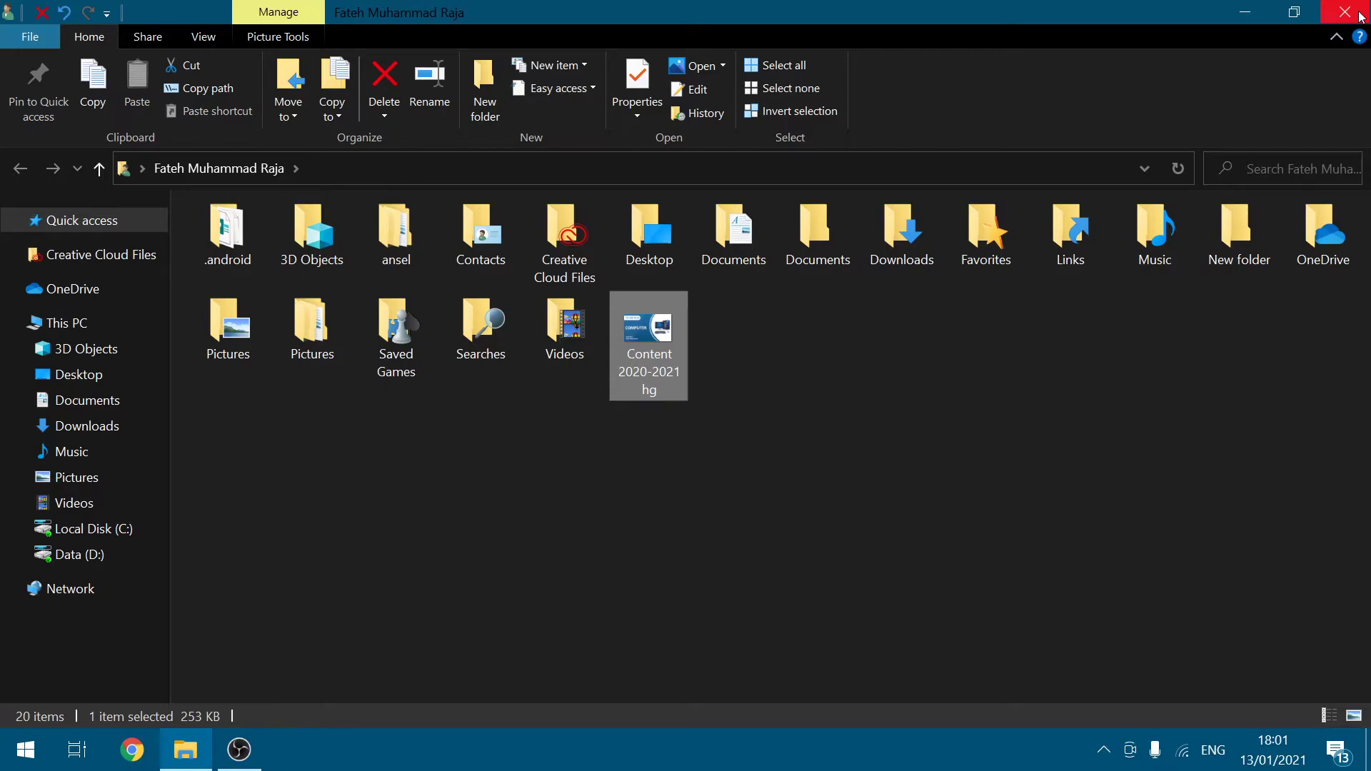
pyautogui.click(1360, 17)
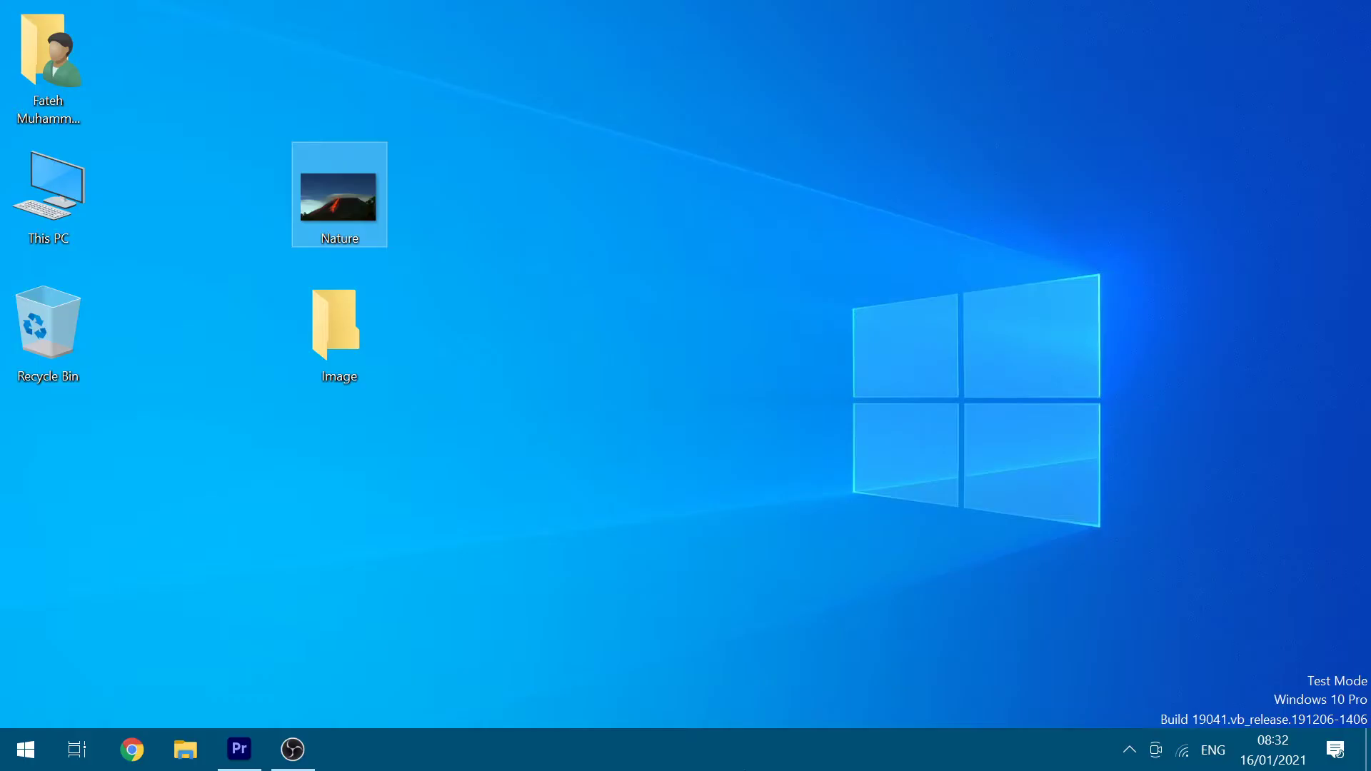
# Step: Paste a copy of the Nature picture into the Image folder on the desktop
pyautogui.doubleClick(335, 336)
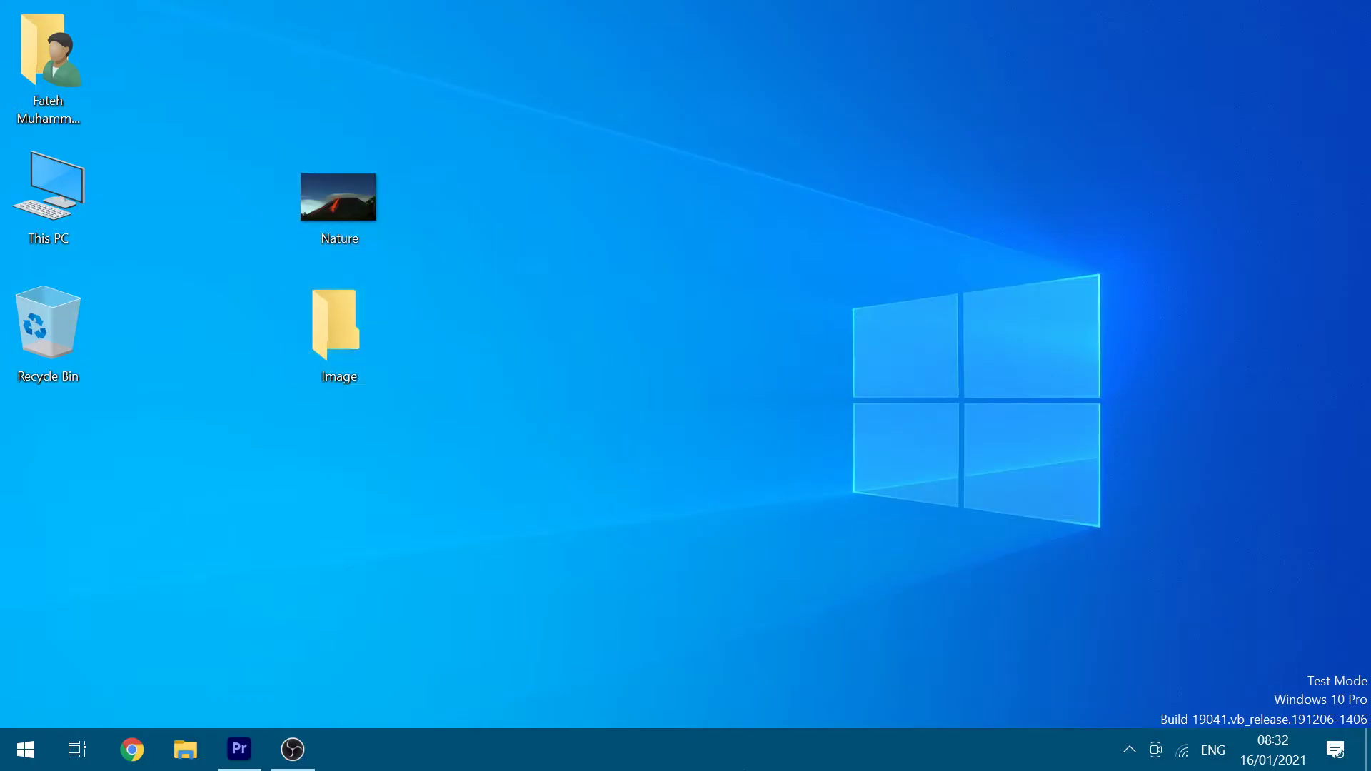
pyautogui.hotkey('ctrl', 'v')
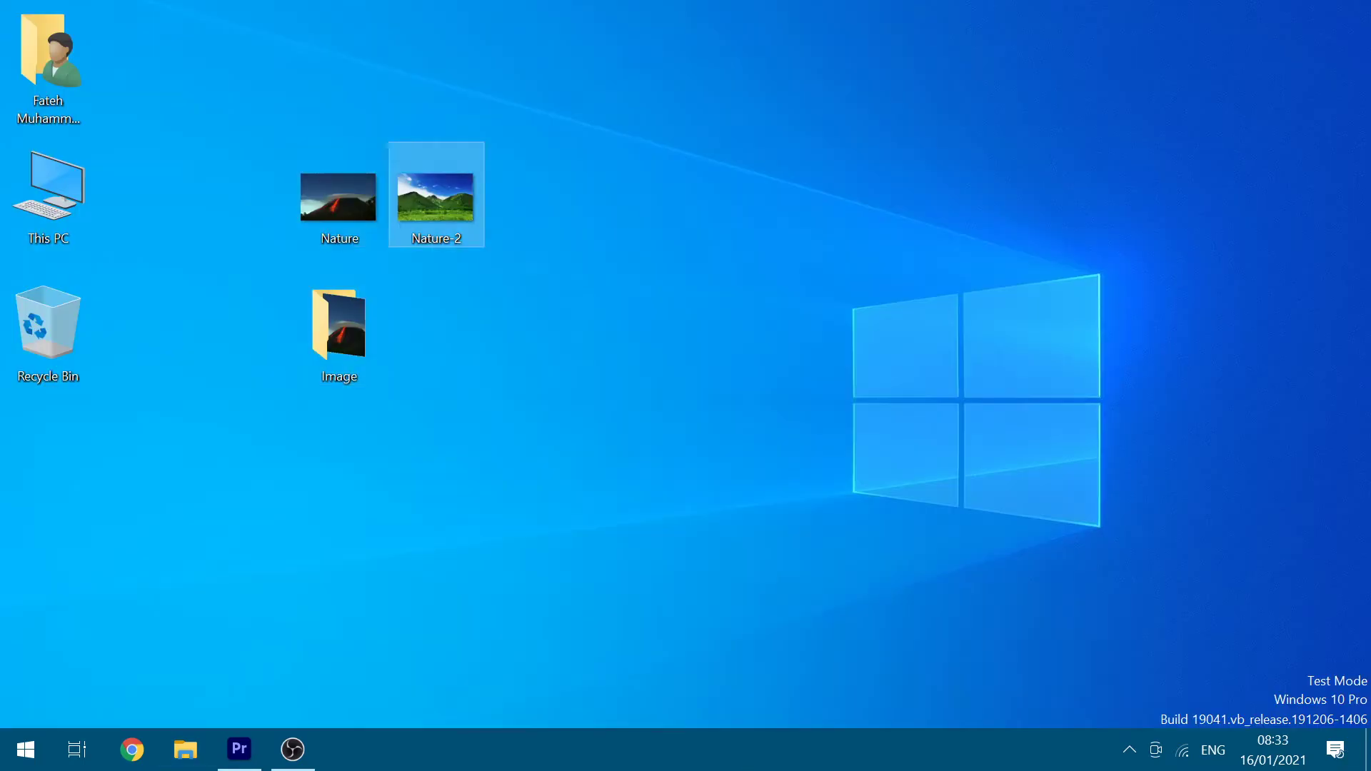
# Step: Move the Nature-2 picture from the desktop into the Image folder by cut and paste, and close the folder
pyautogui.hotkey('ctrl', 'x')
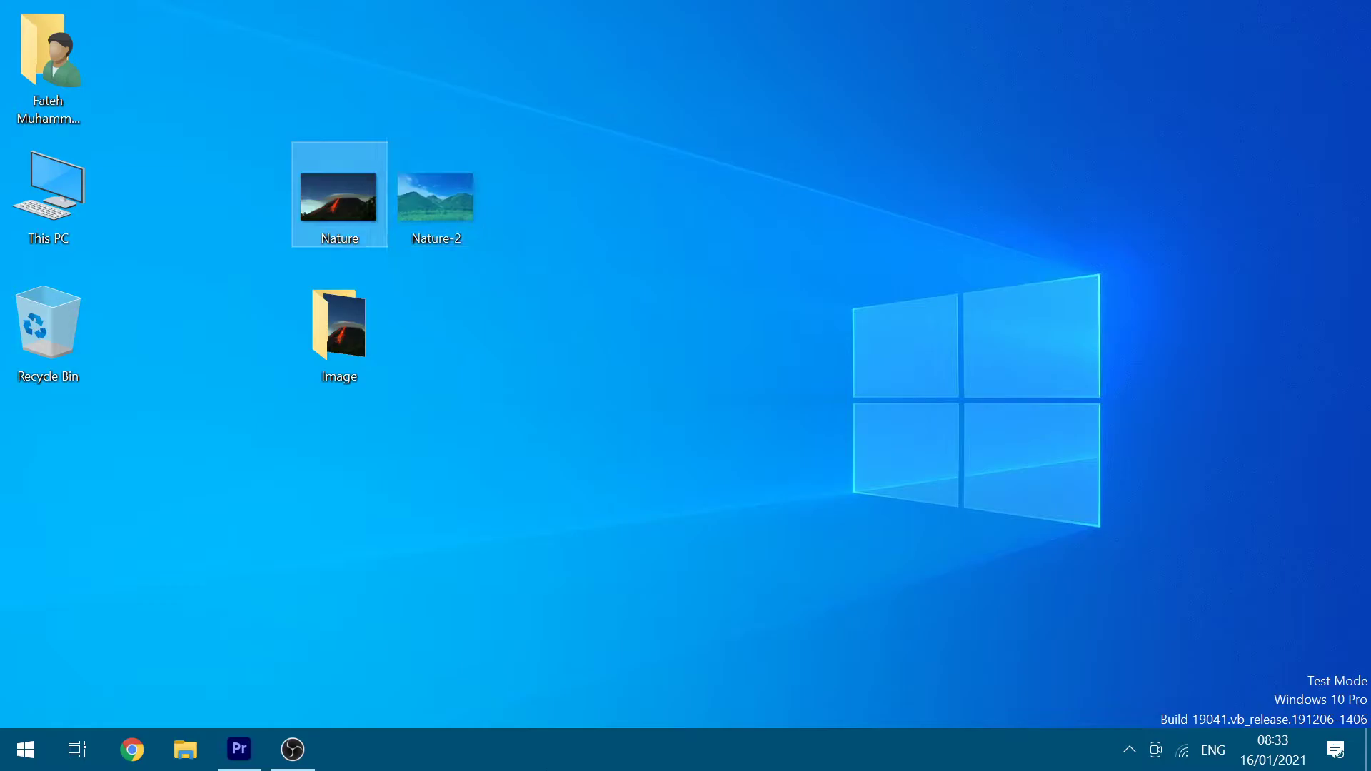
pyautogui.doubleClick(338, 332)
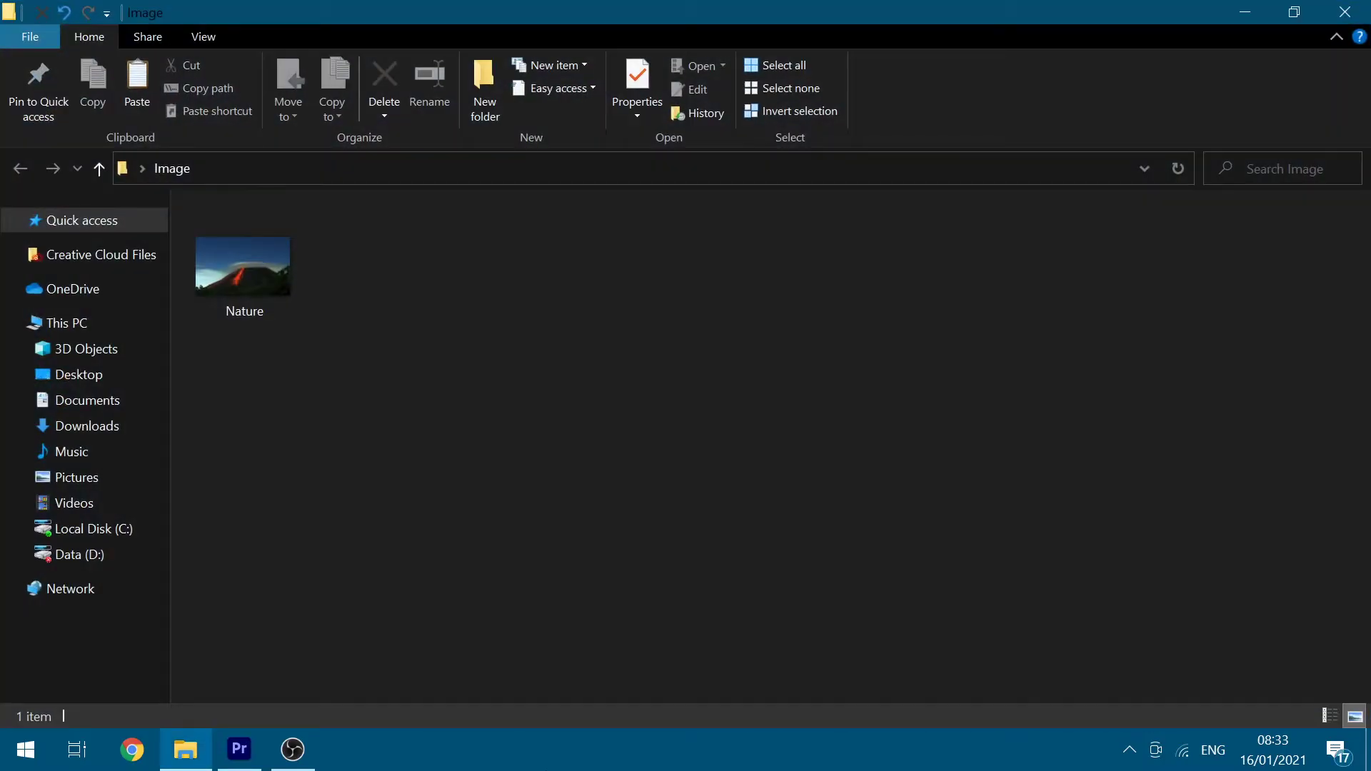
pyautogui.hotkey('ctrl', 'v')
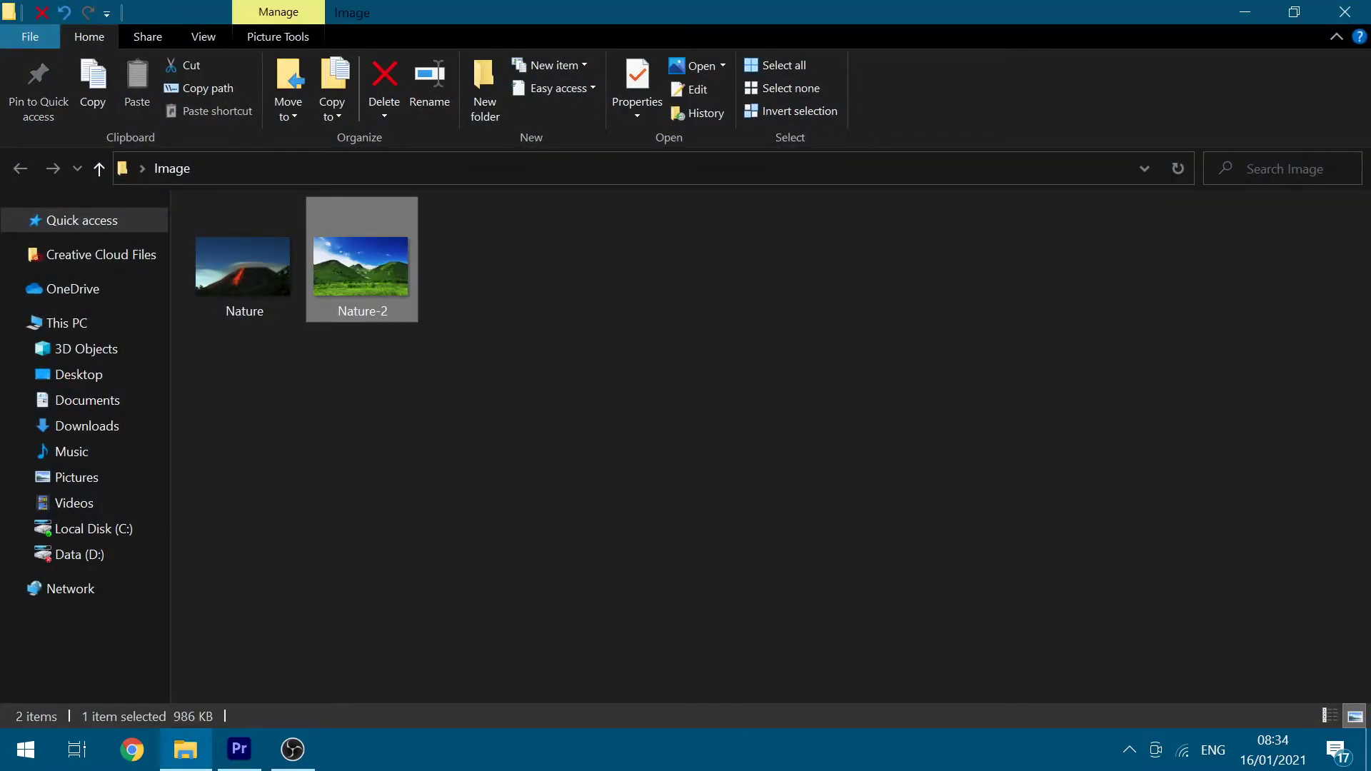
pyautogui.hotkey('alt', 'F4')
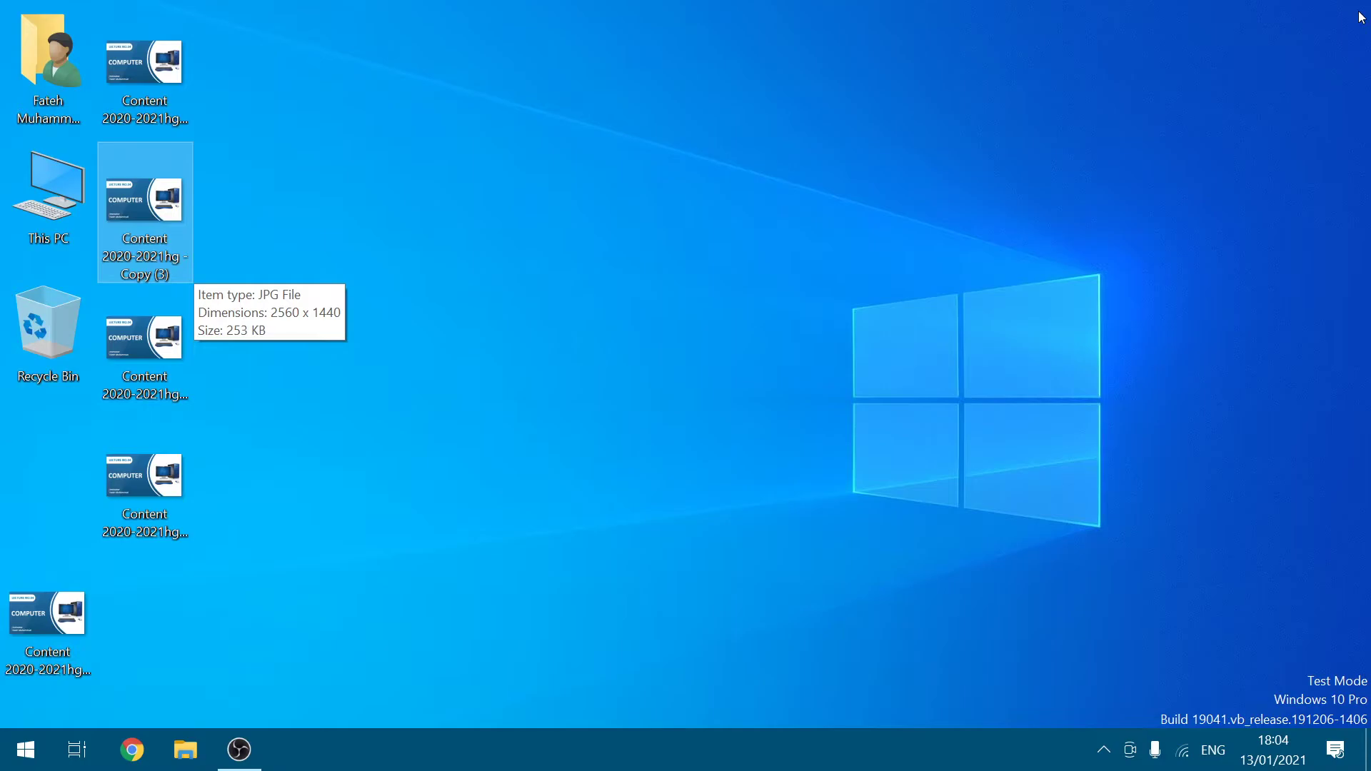
# Step: Rename the Content 2020-2021hg - Copy (3) picture on the desktop as New Name
pyautogui.press('F2')
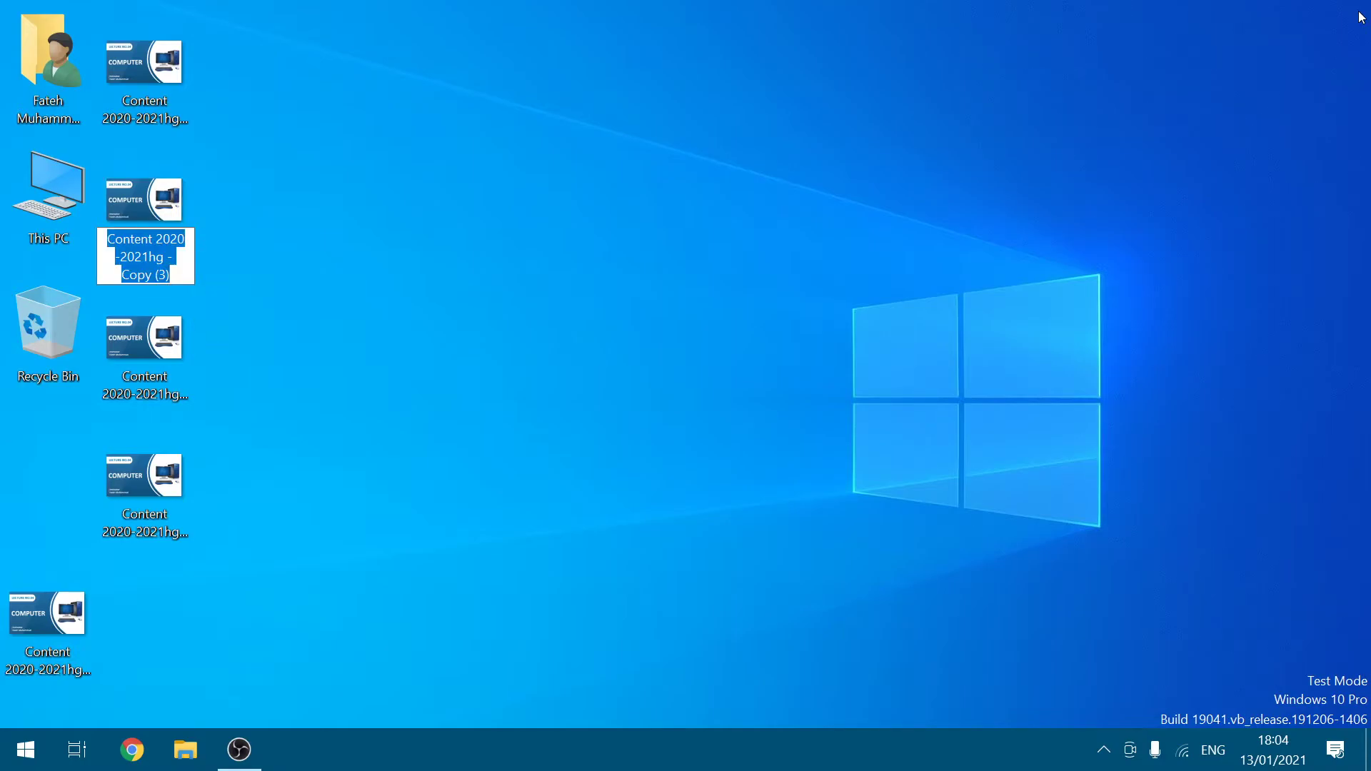
pyautogui.write('New Name')
pyautogui.press('Return')
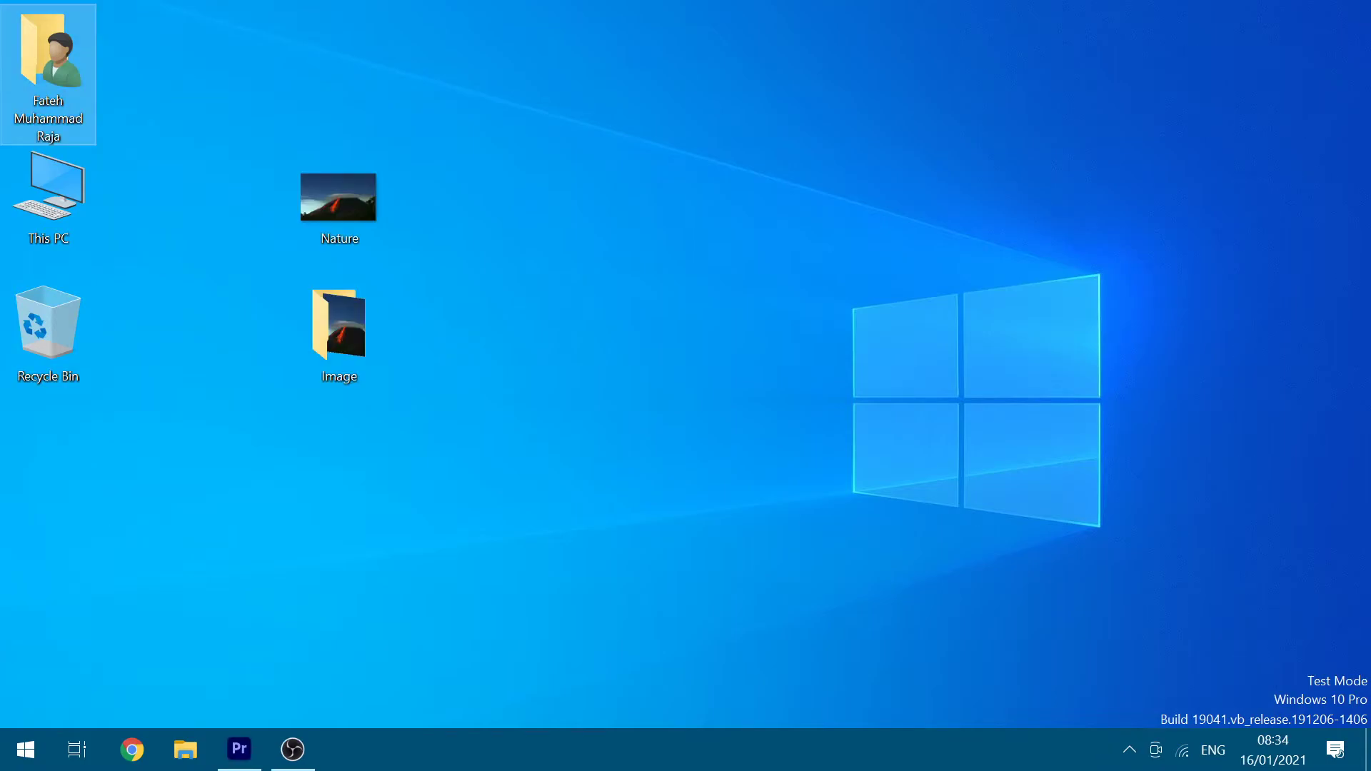
# Step: Rename the Nature picture on the desktop as Volcano
pyautogui.press('Down')
pyautogui.press('Down')
pyautogui.press('Right')
pyautogui.press('Up')
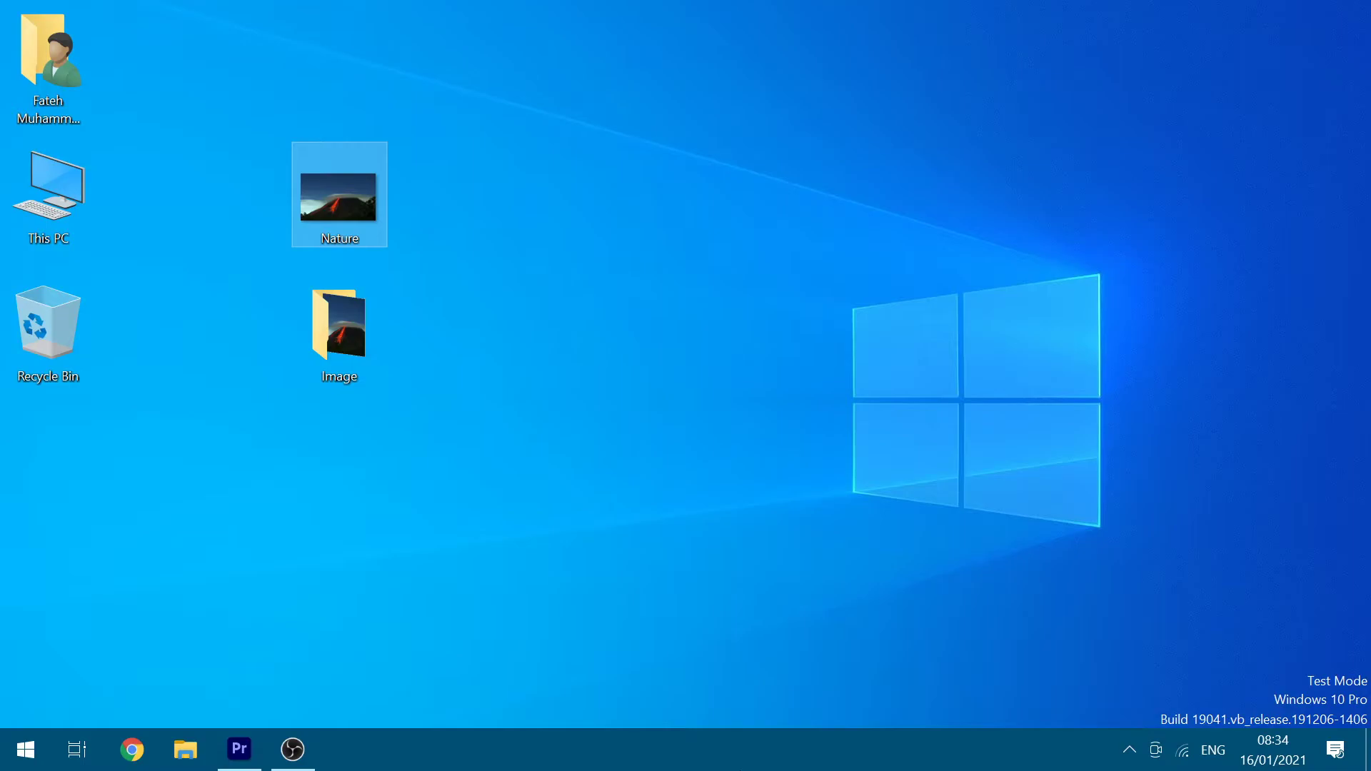
pyautogui.press('F2')
pyautogui.write('Volca')
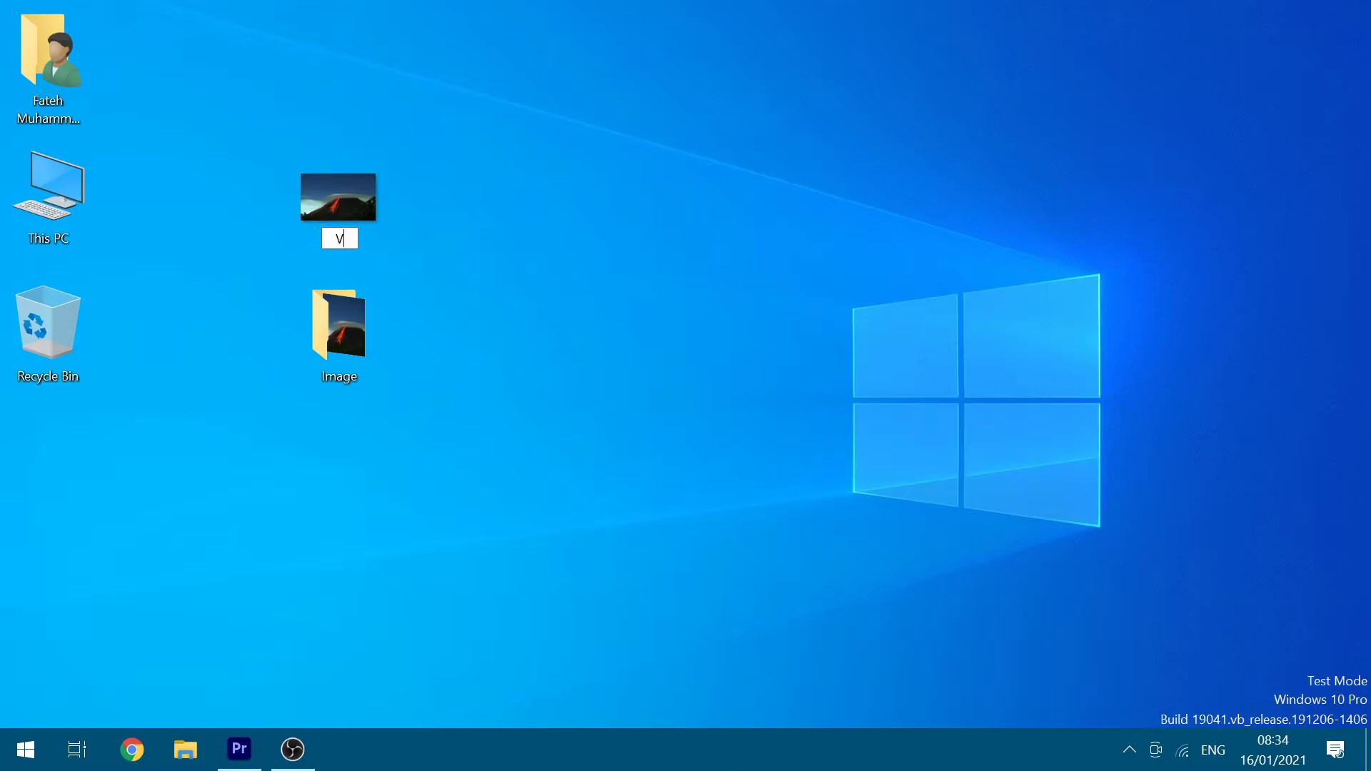
pyautogui.write('no')
pyautogui.press('Return')
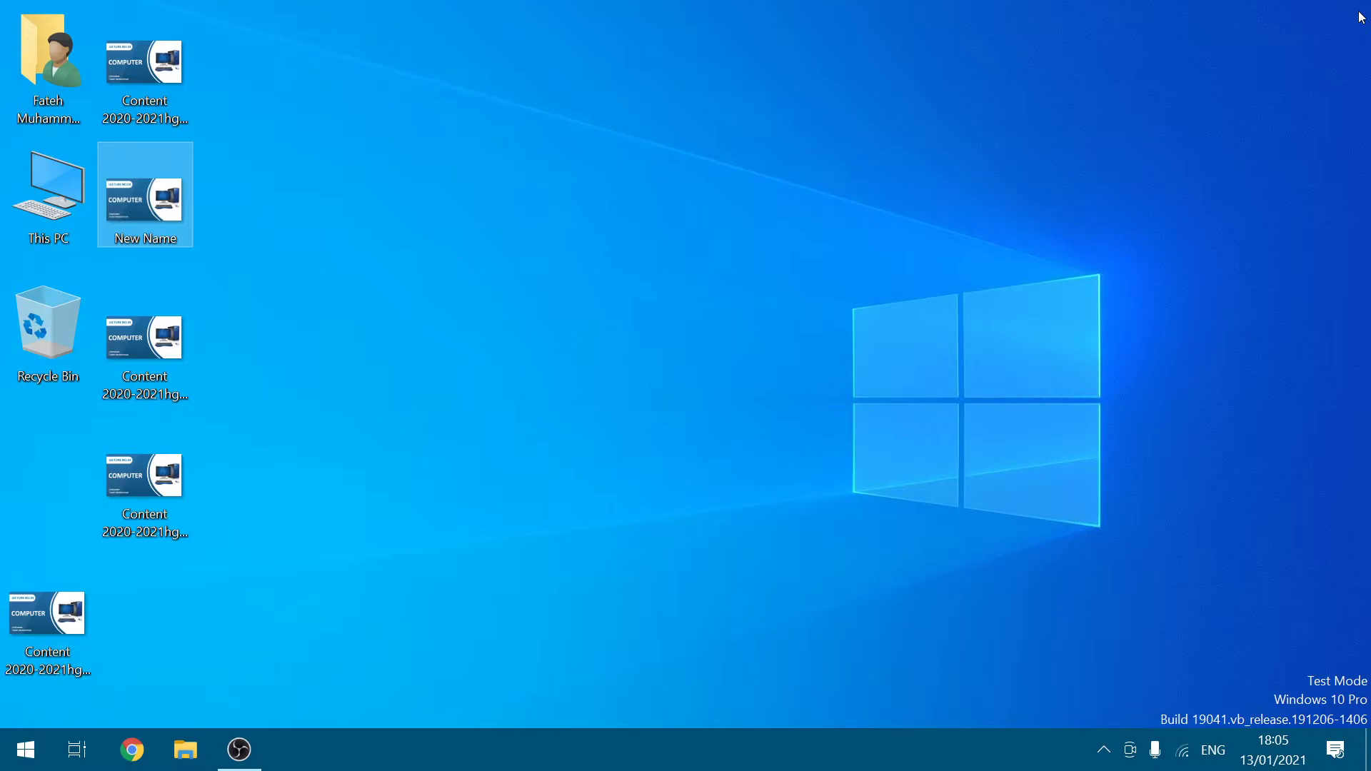
# Step: Select all the items on the desktop, and all the files in the Document folder of the Data (D:) drive
pyautogui.hotkey('ctrl', 'a')
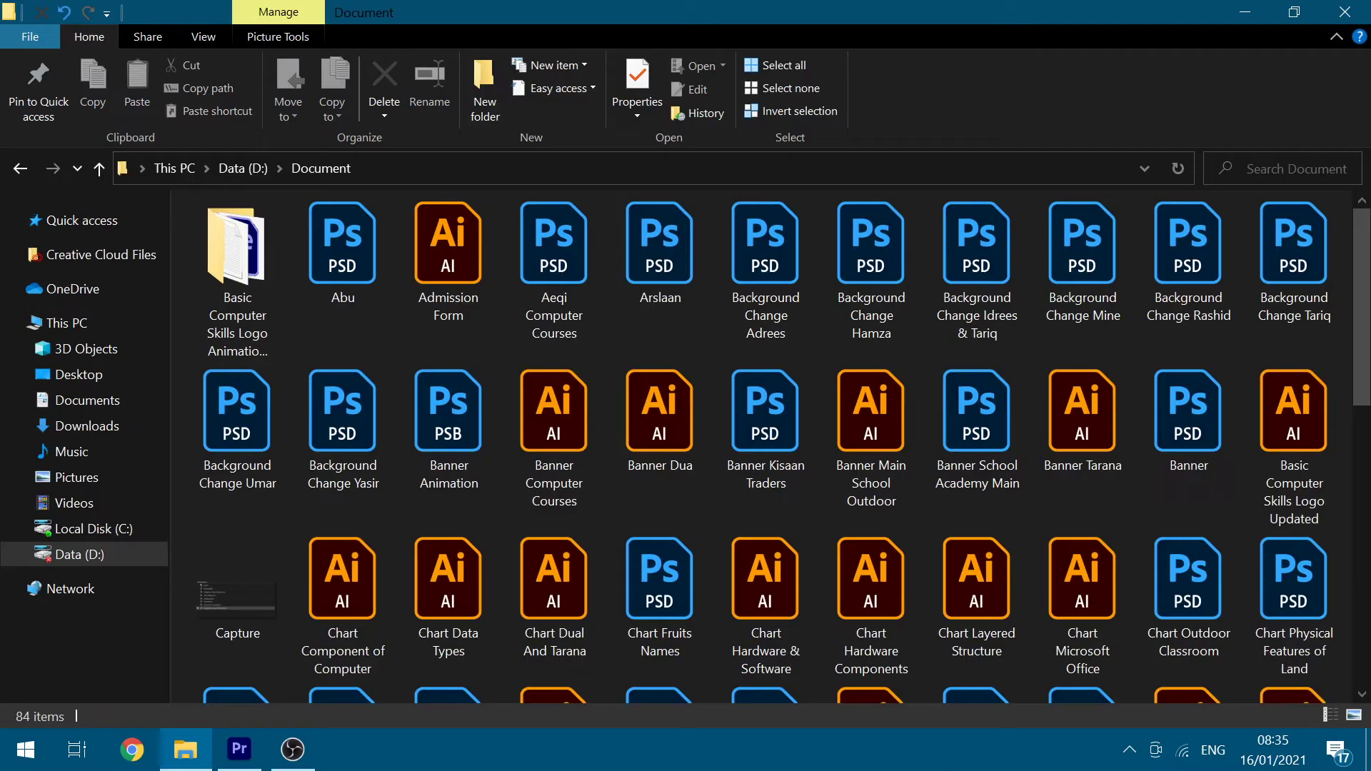
pyautogui.hotkey('ctrl', 'a')
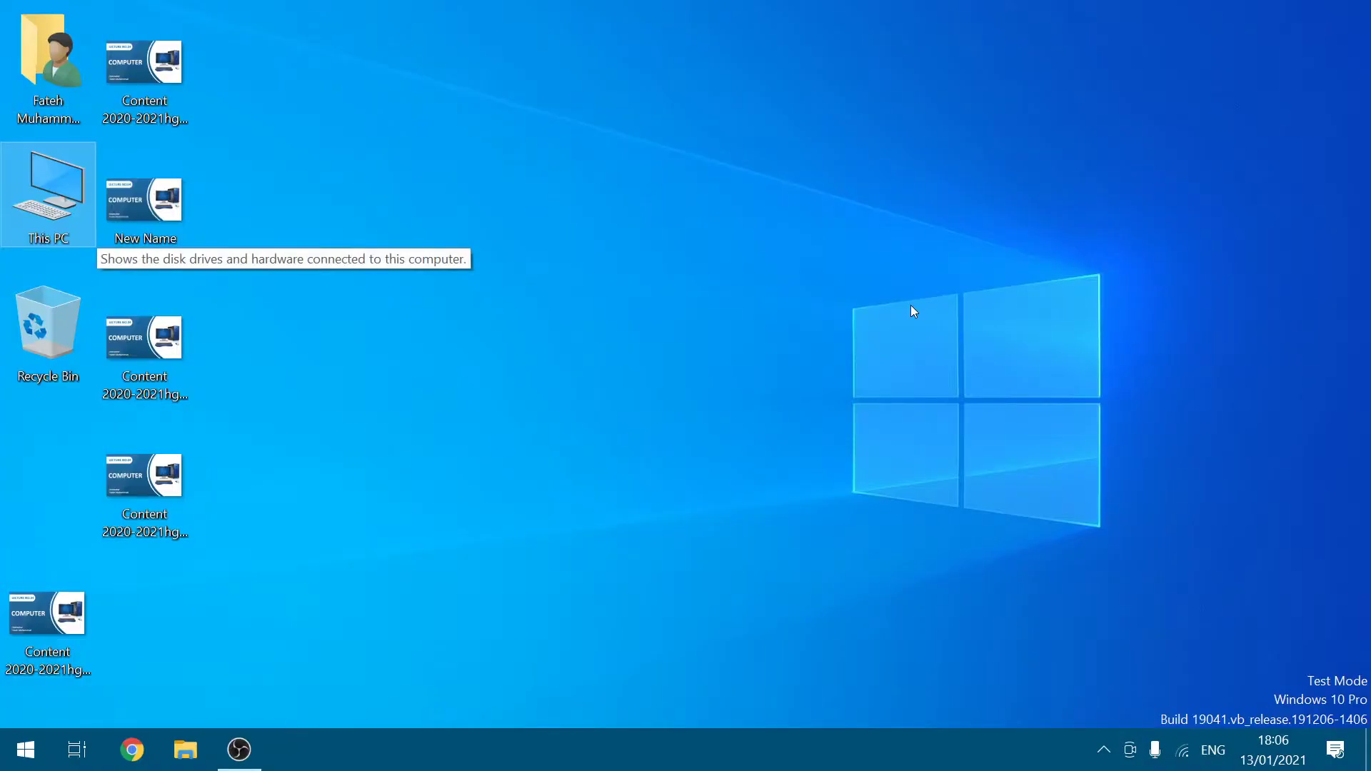
pyautogui.press('Down')
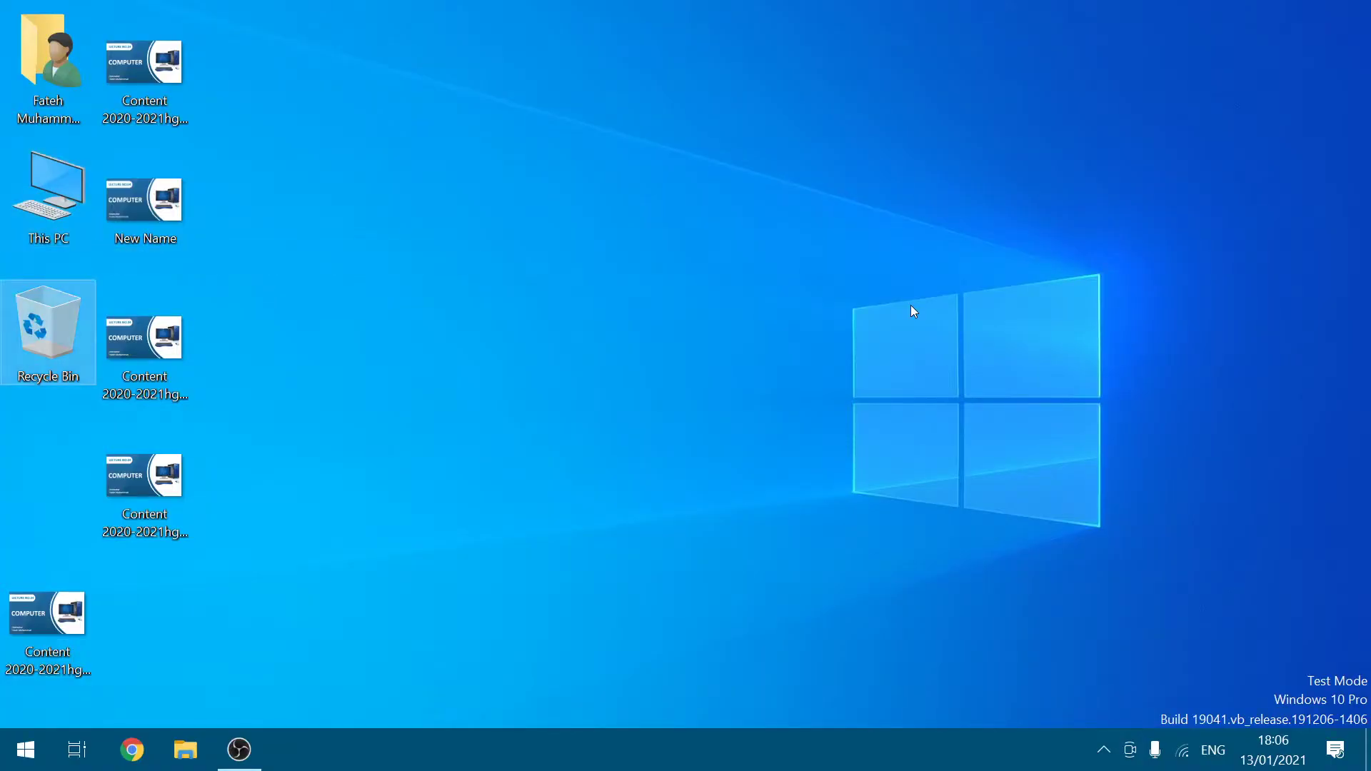
pyautogui.press('Up')
pyautogui.hotkey('shift', 'Right')
pyautogui.hotkey('shift', 'Left')
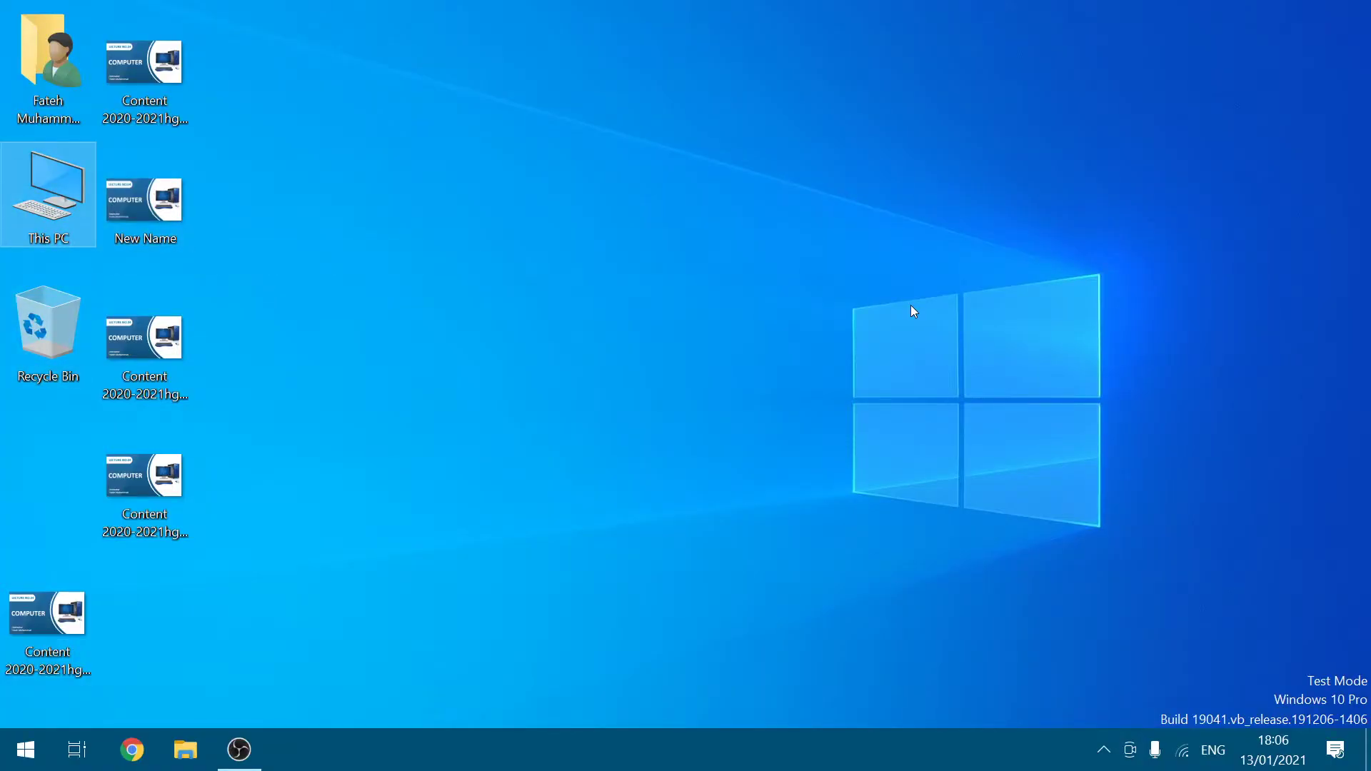
pyautogui.press('Right')
pyautogui.press('Left')
pyautogui.press('Down')
pyautogui.press('Up')
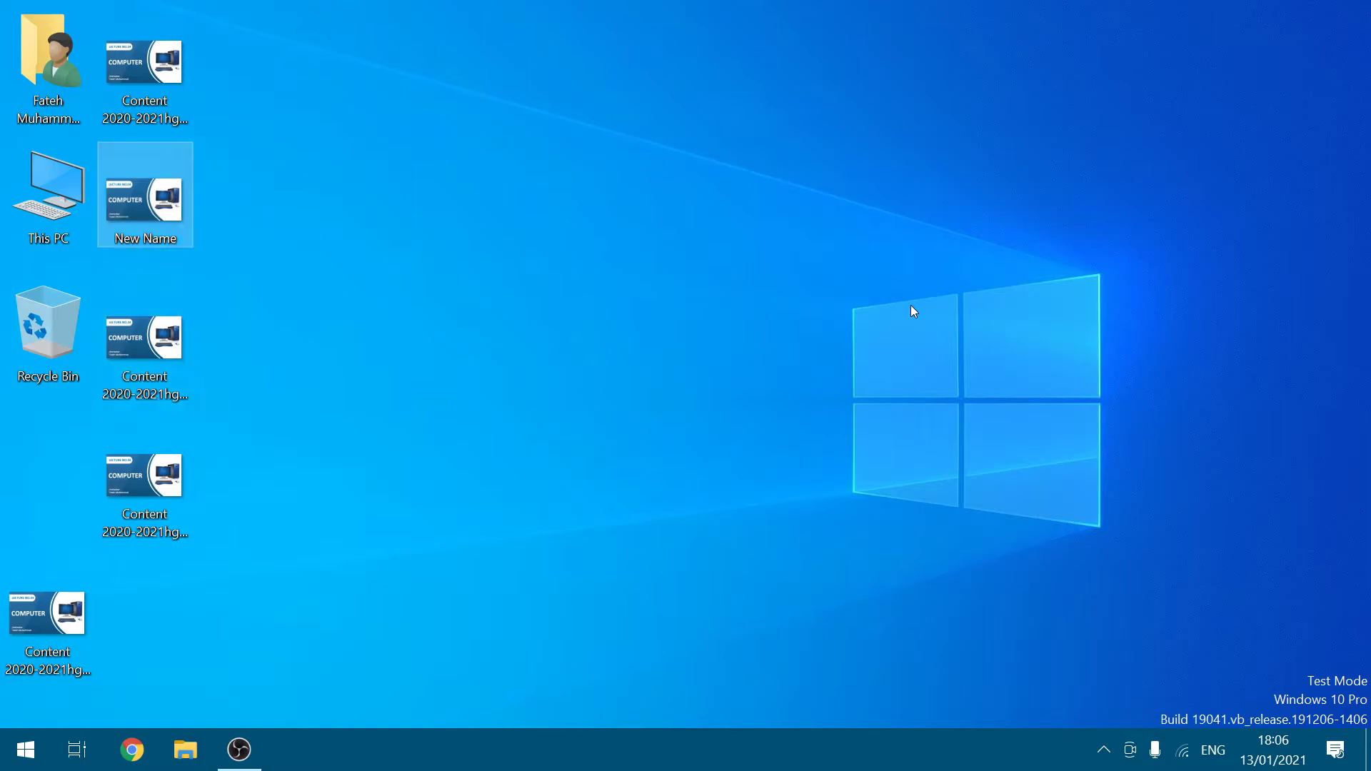
pyautogui.press('Left')
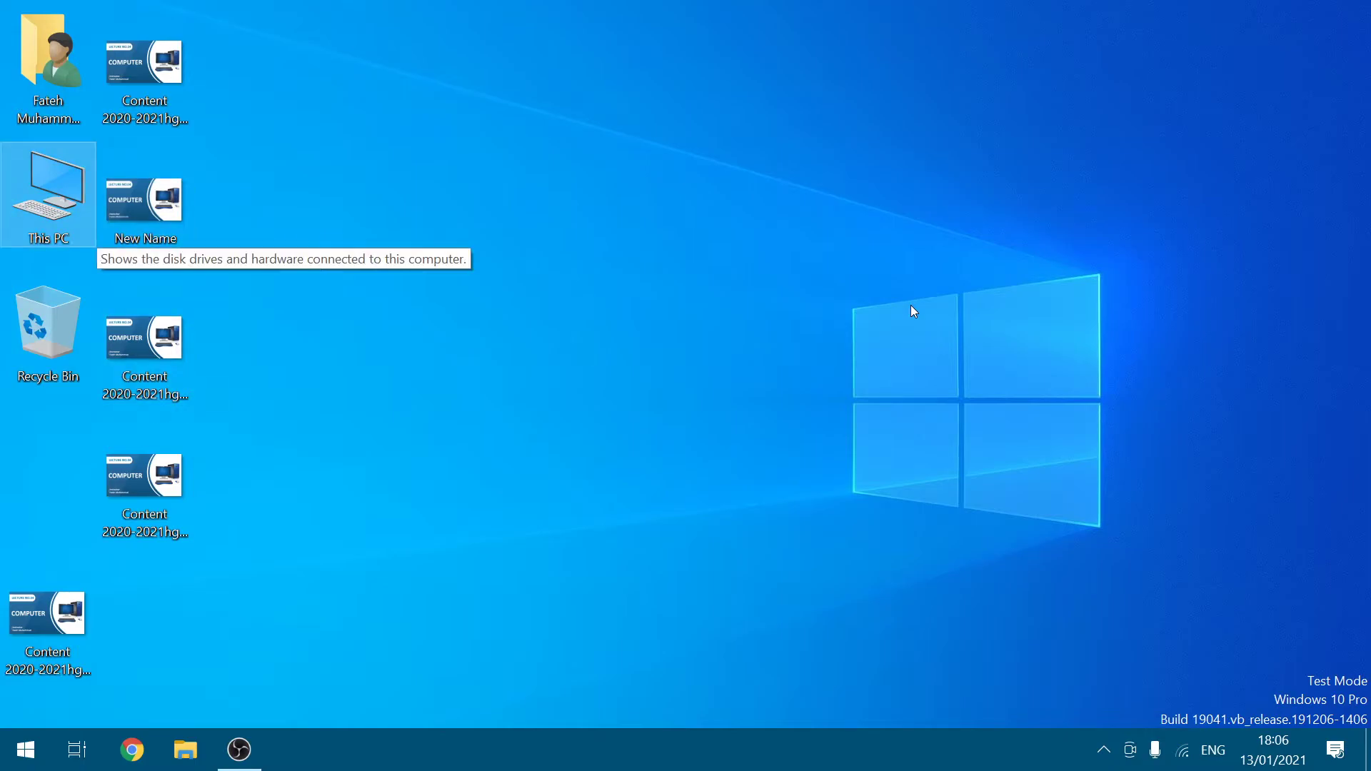
# Step: Open This PC from the desktop and go into the Data (D:) drive
pyautogui.press('Return')
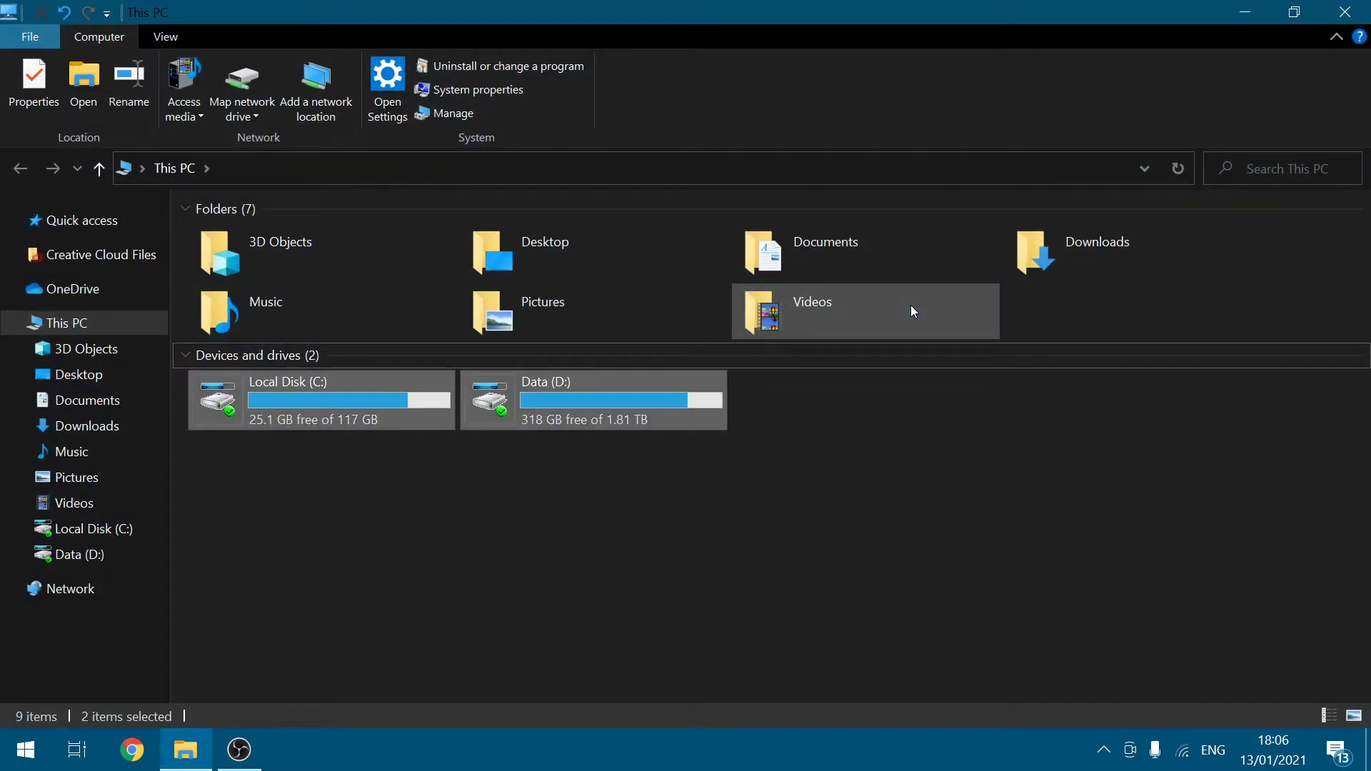
pyautogui.press('Down')
pyautogui.press('Right')
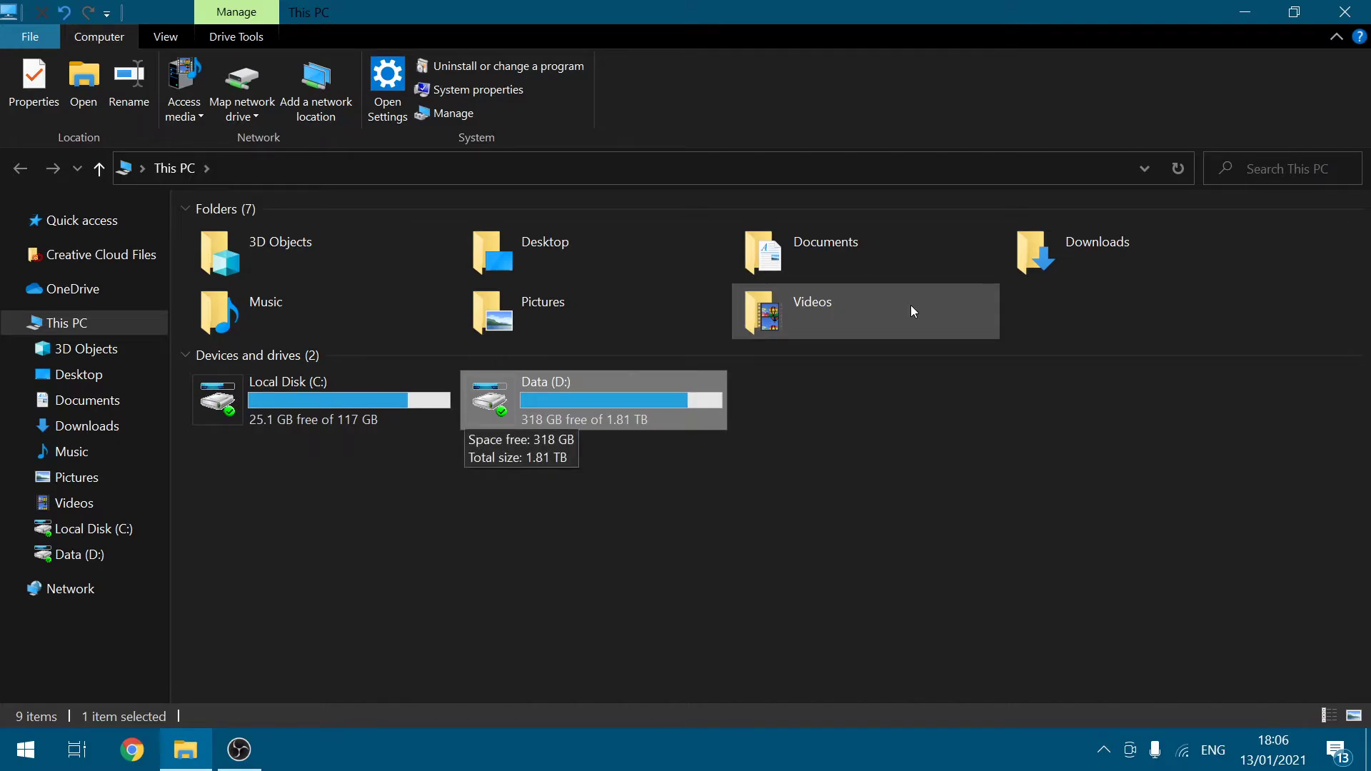
pyautogui.press('Return')
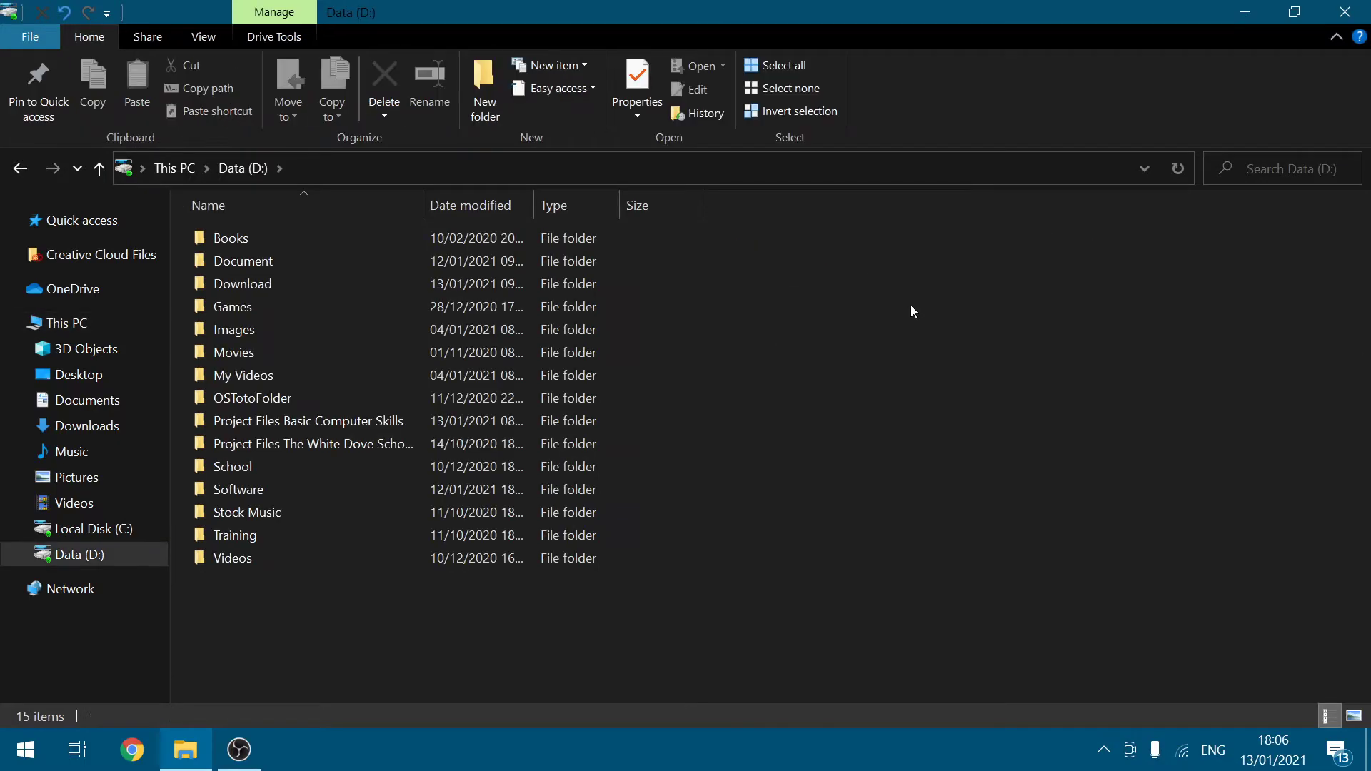
# Step: Open the Images folder on the drive and go into its Architecture & Design subfolder
pyautogui.press('Down')
pyautogui.press('Down')
pyautogui.press('Down')
pyautogui.press('Down')
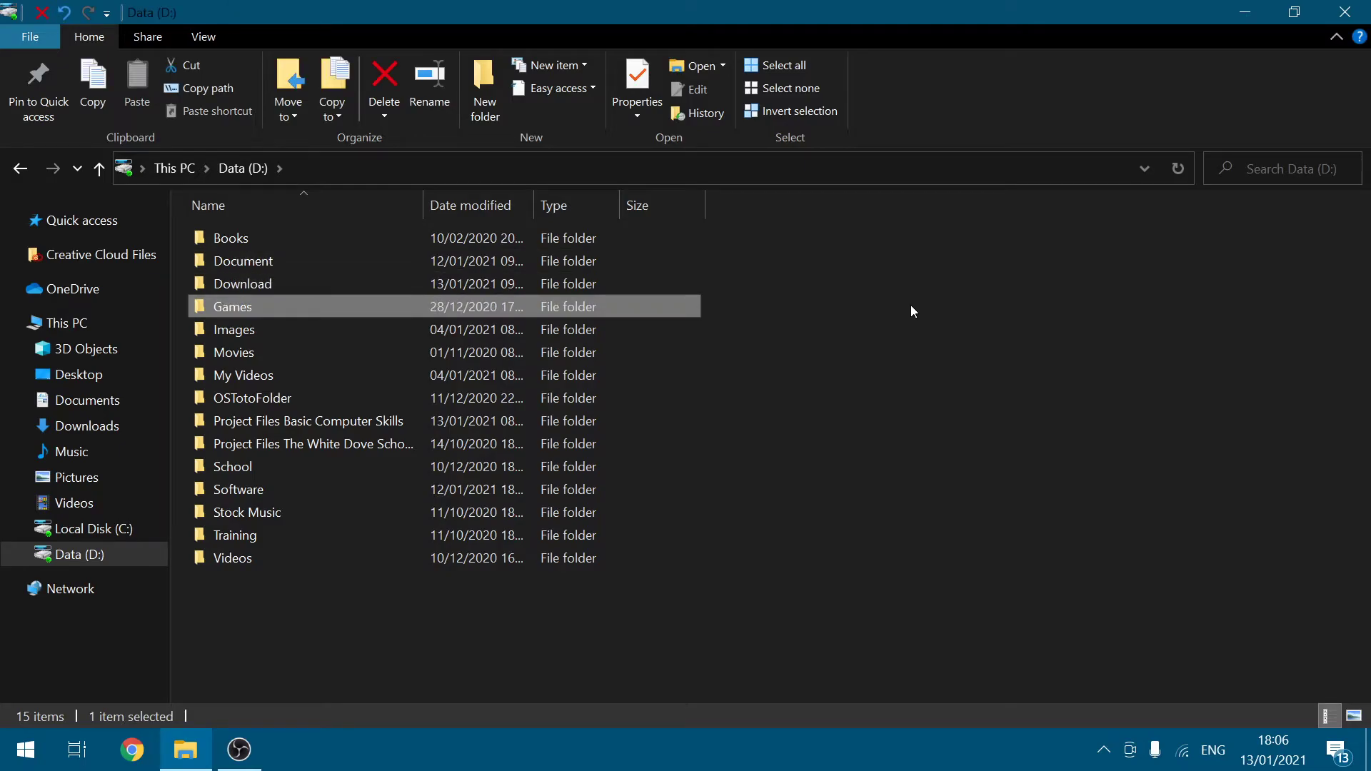
pyautogui.press('Return')
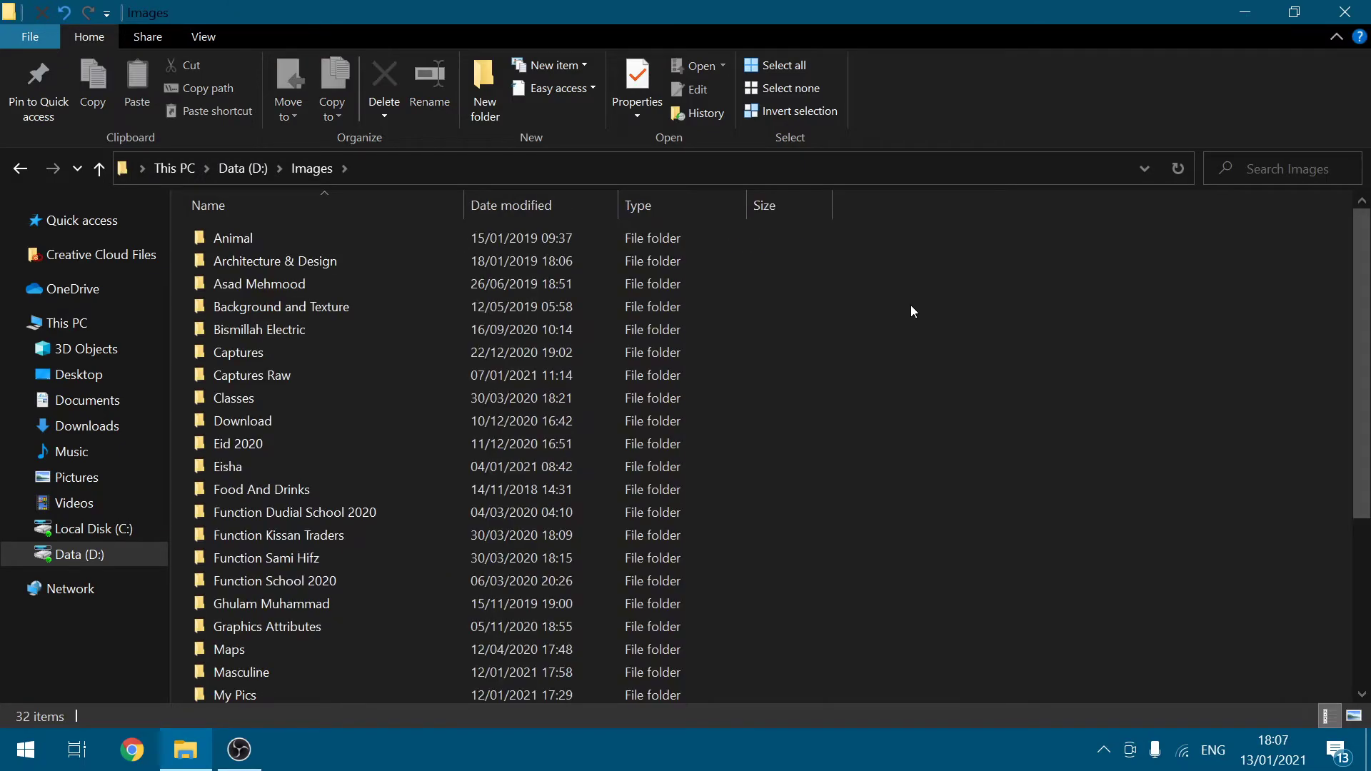
pyautogui.press('Down')
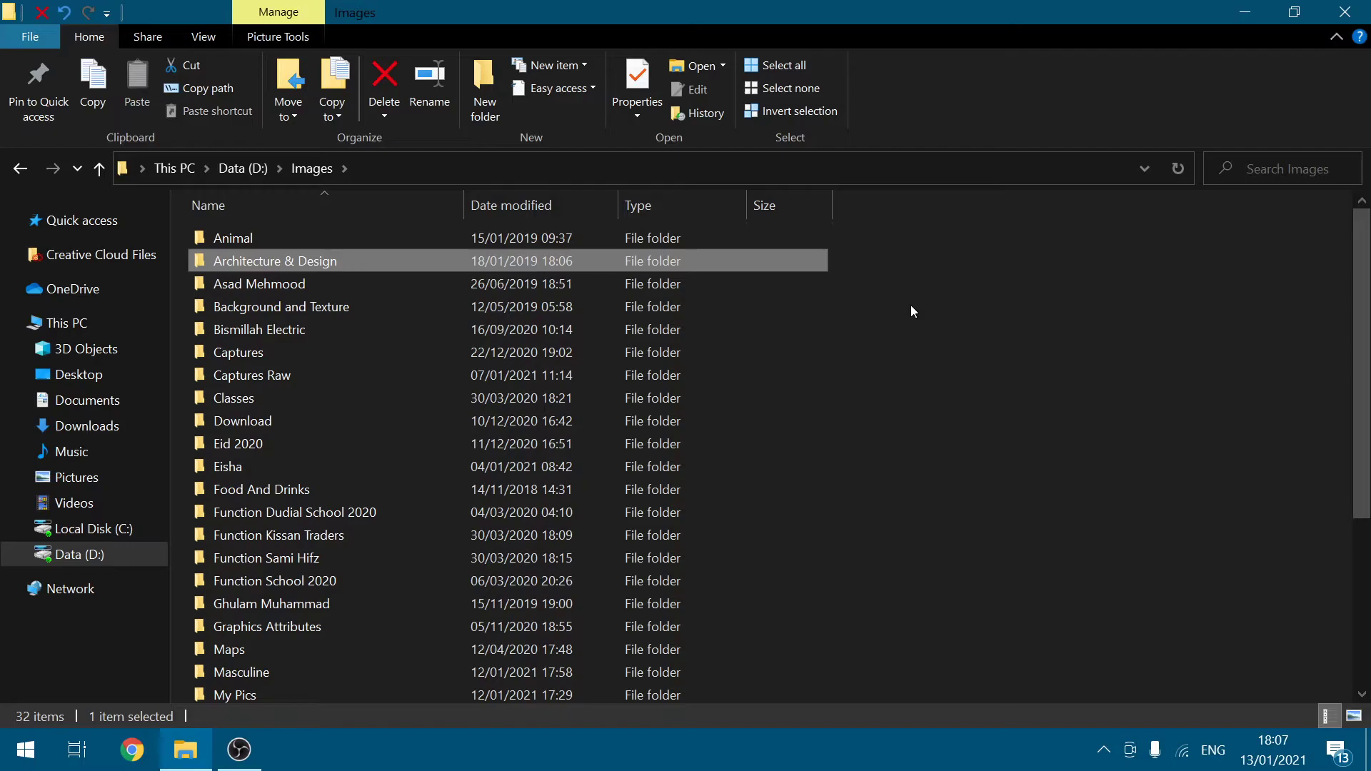
pyautogui.press('Return')
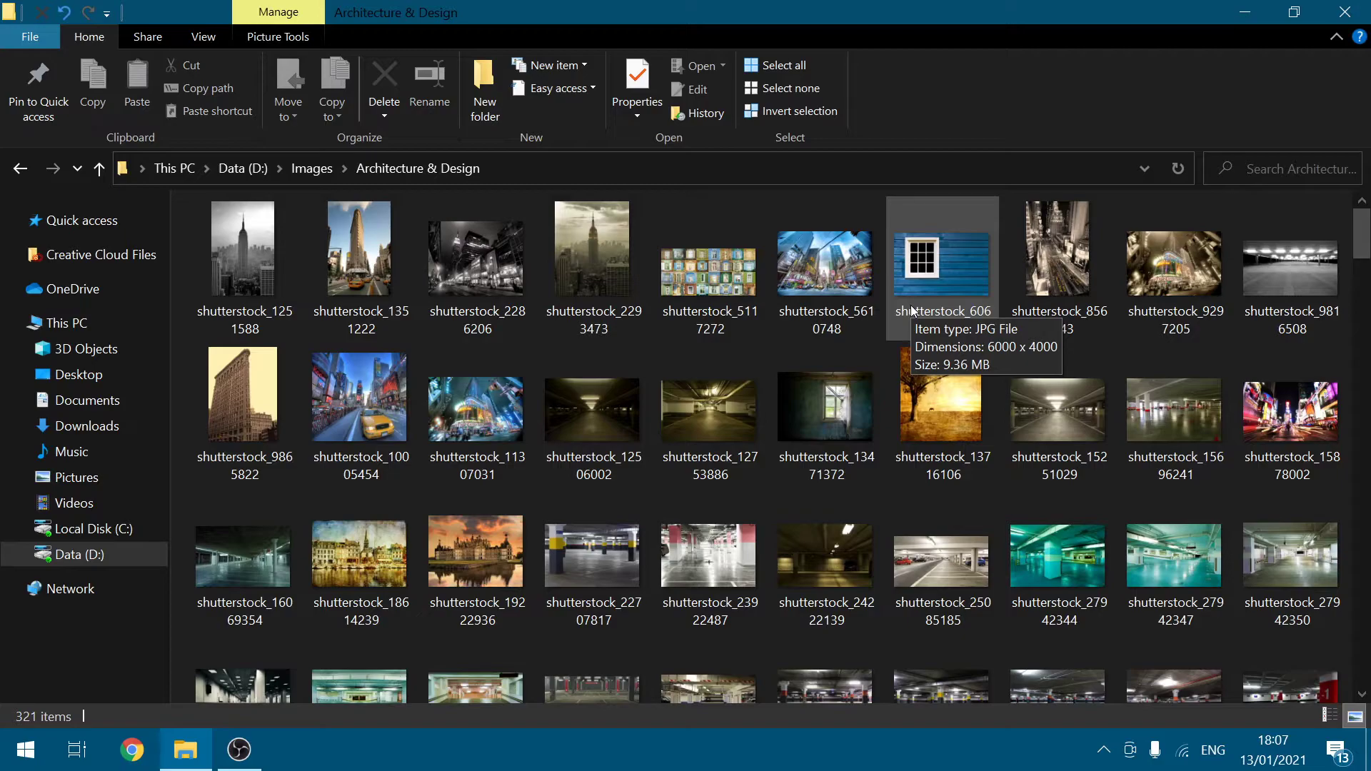
# Step: Select every picture in the Architecture & Design folder, and return the selection to only the first picture
pyautogui.hotkey('ctrl', 'a')
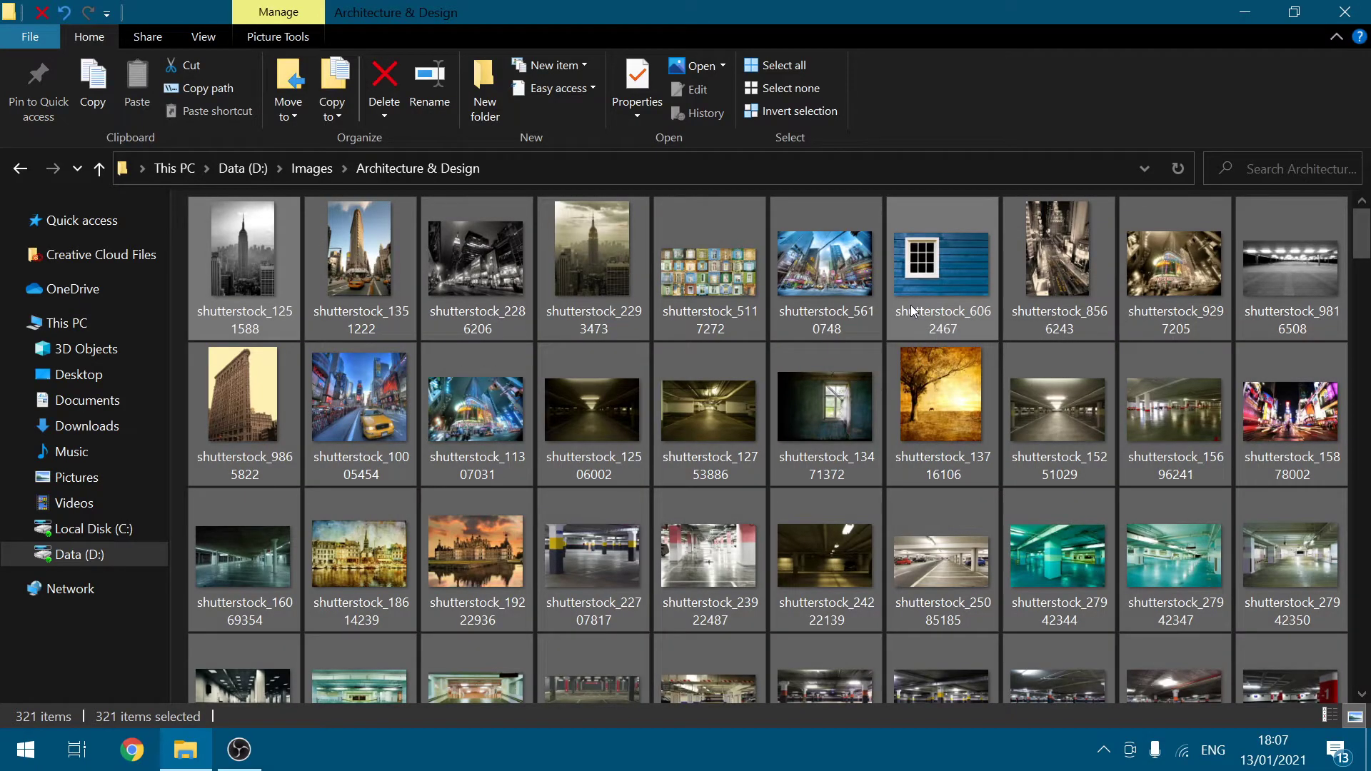
pyautogui.press('Down')
pyautogui.press('Left')
pyautogui.press('Left')
pyautogui.press('Left')
pyautogui.press('Left')
pyautogui.press('Left')
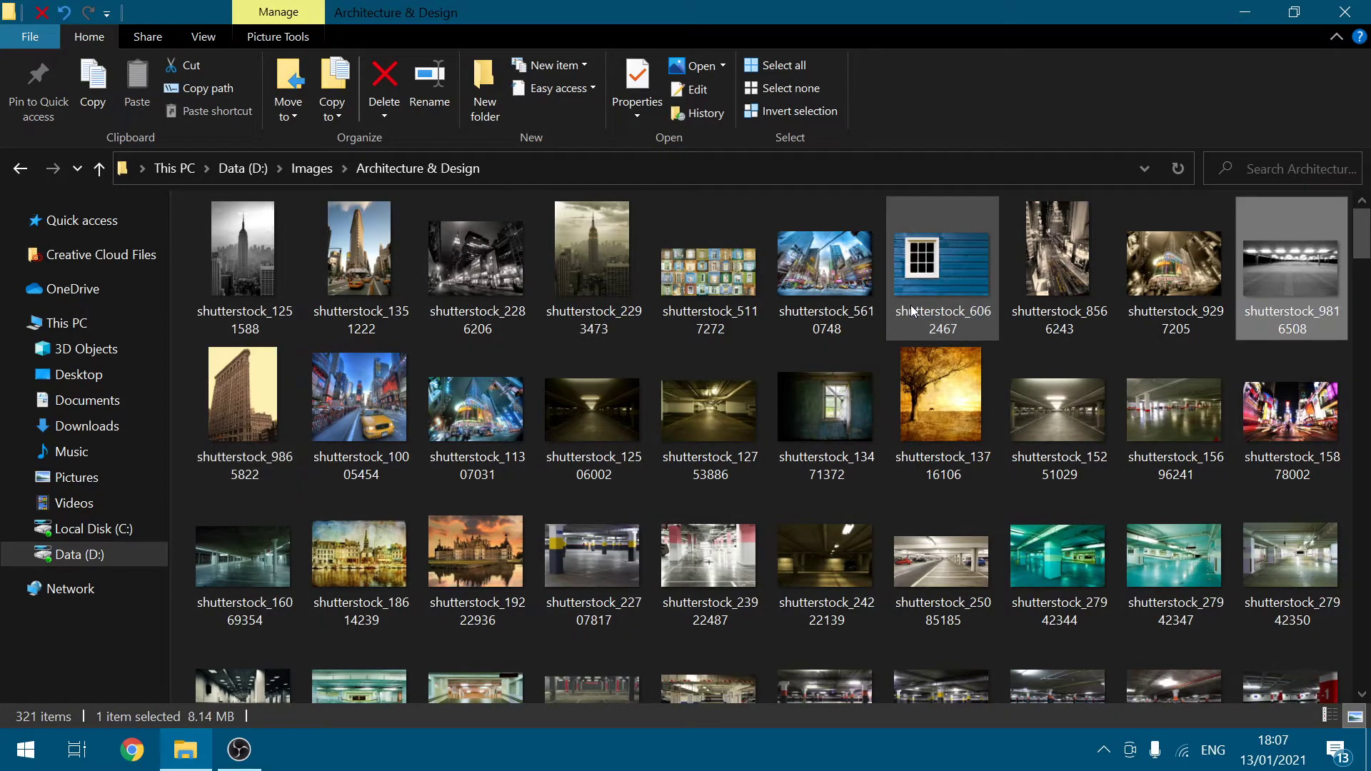
pyautogui.press('Left')
pyautogui.press('Left')
pyautogui.press('Left')
pyautogui.press('Left')
pyautogui.press('Left')
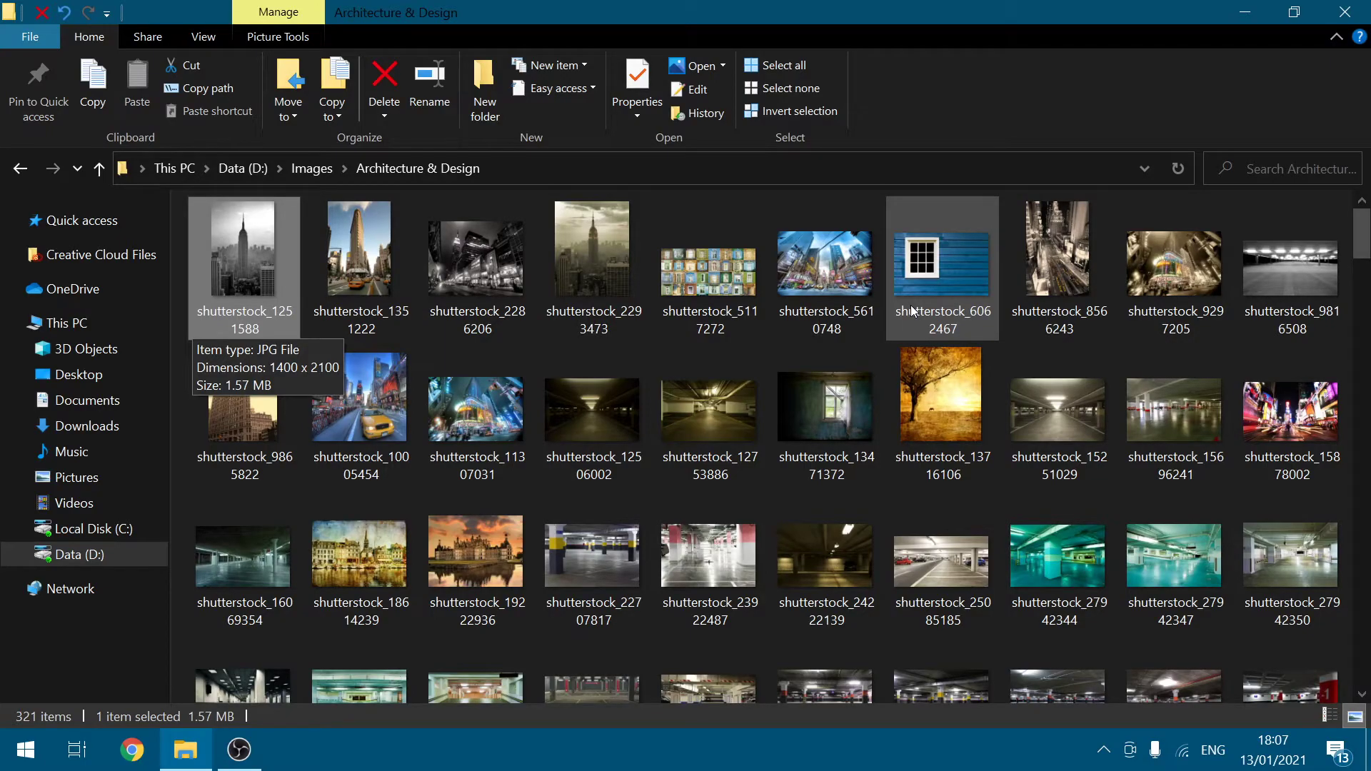
# Step: Extend the selection one picture at a time from the first picture to the ninth one in the first row
pyautogui.hotkey('shift', 'Right')
pyautogui.hotkey('shift', 'Right')
pyautogui.hotkey('shift', 'Right')
pyautogui.hotkey('shift', 'Right')
pyautogui.hotkey('shift', 'Right')
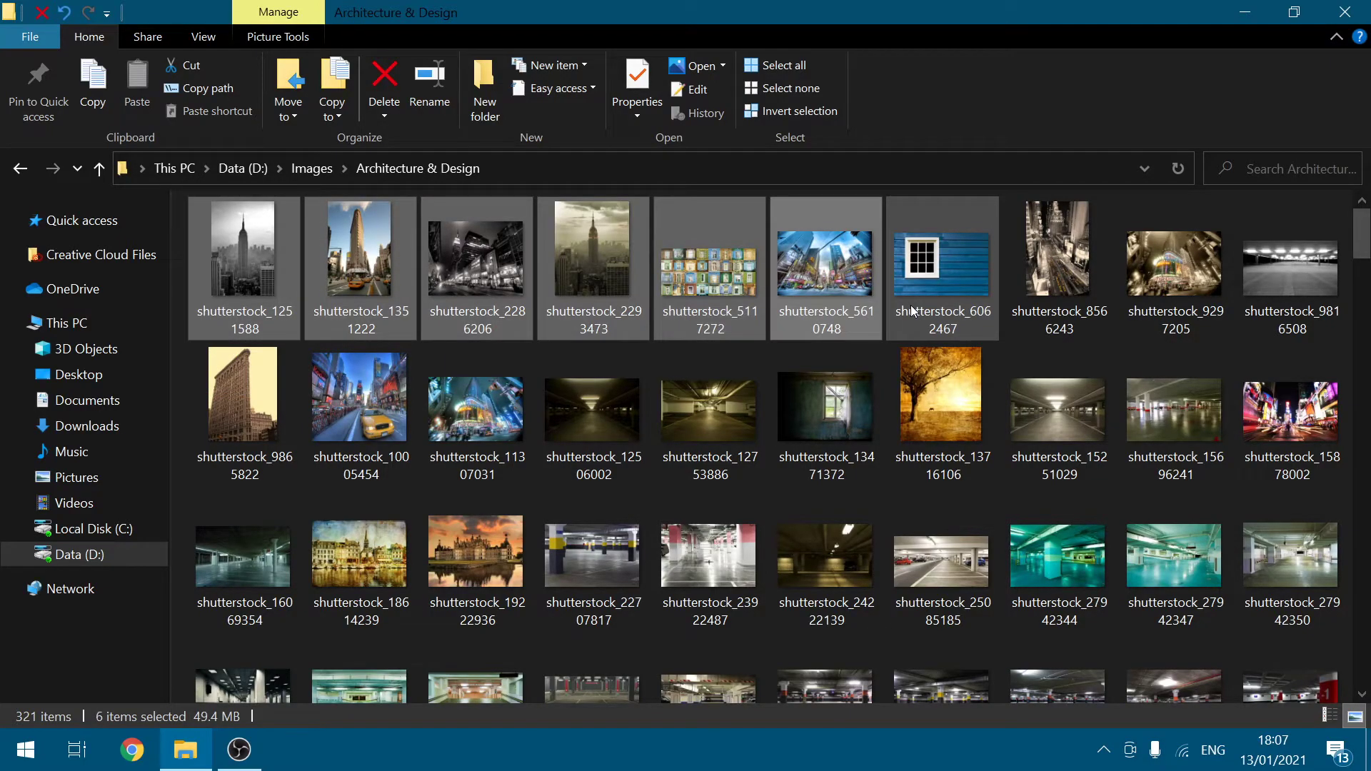
pyautogui.hotkey('shift', 'Right')
pyautogui.hotkey('shift', 'Right')
pyautogui.hotkey('shift', 'Right')
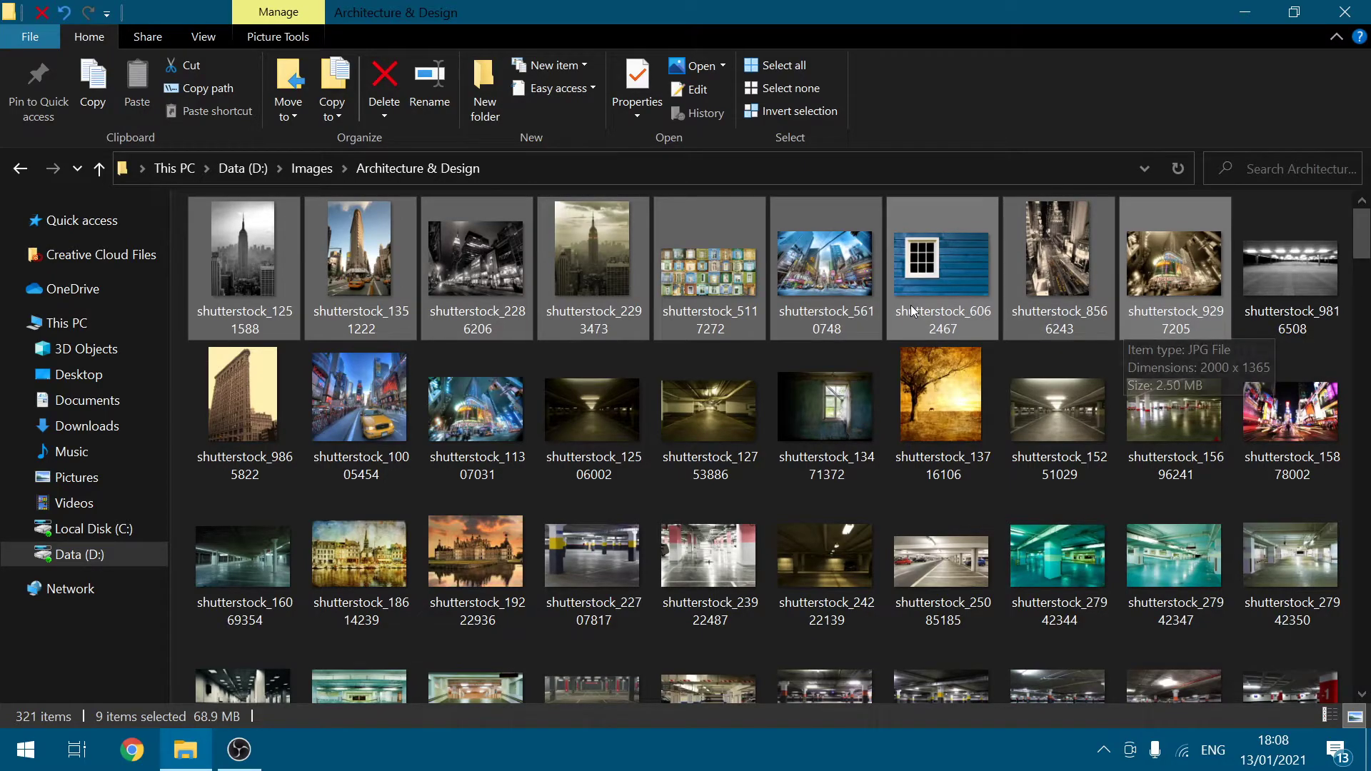
# Step: Extend the selection down by two rows of pictures, and select all the pictures in the folder
pyautogui.hotkey('shift', 'Down')
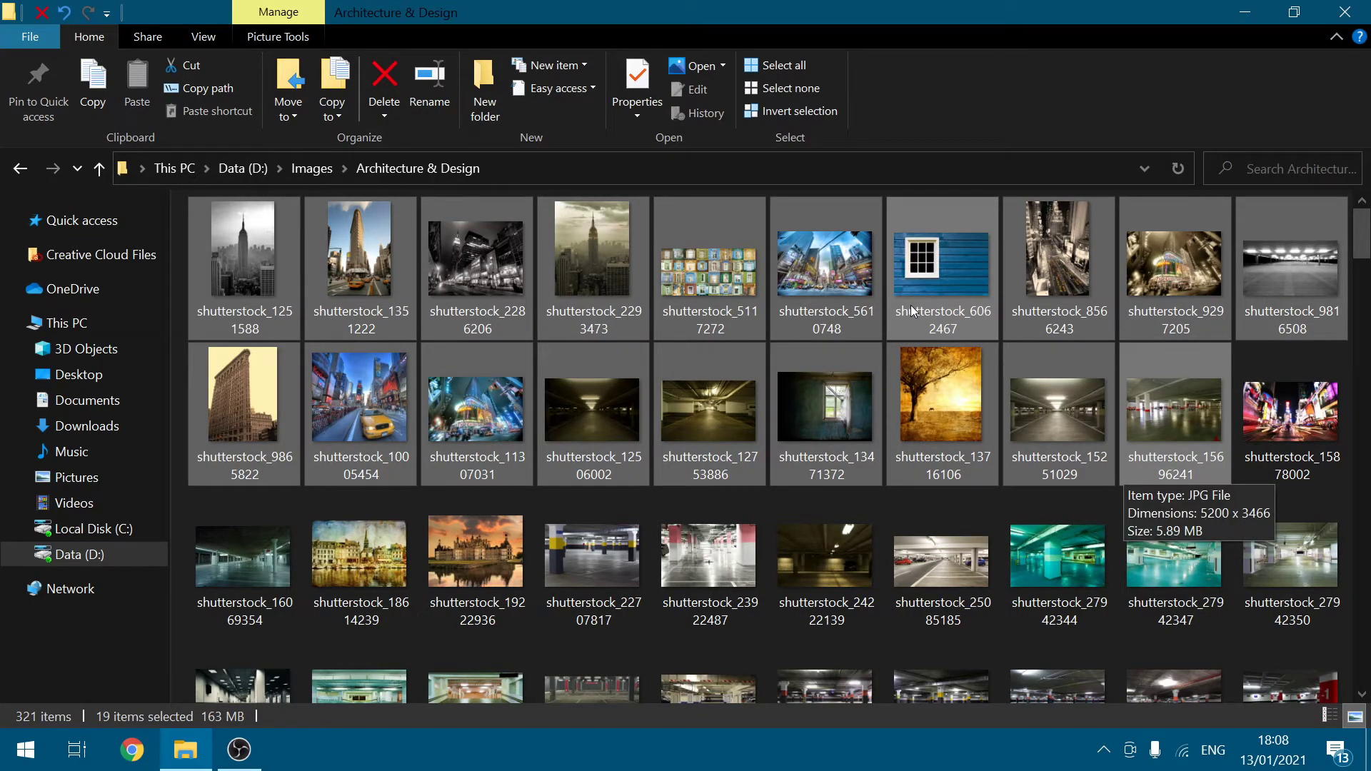
pyautogui.hotkey('shift', 'Down')
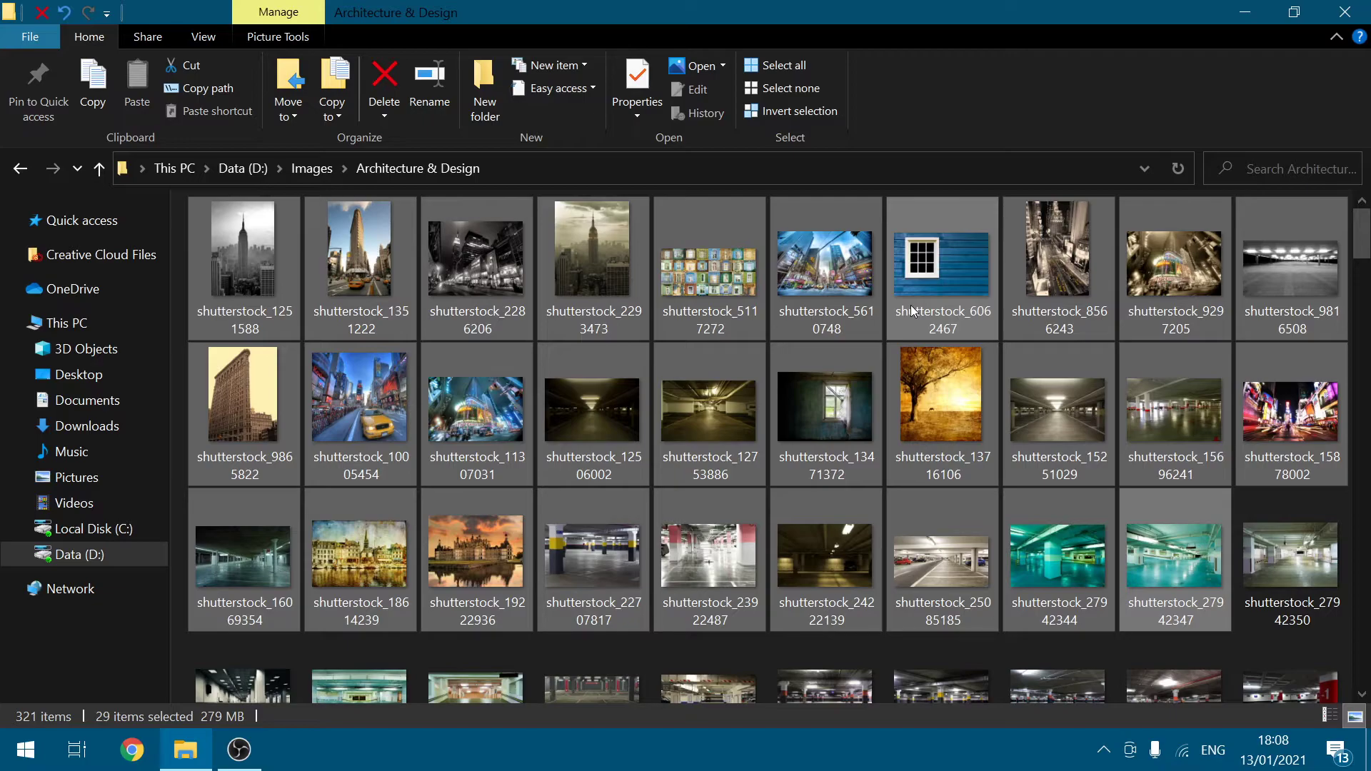
pyautogui.hotkey('ctrl', 'a')
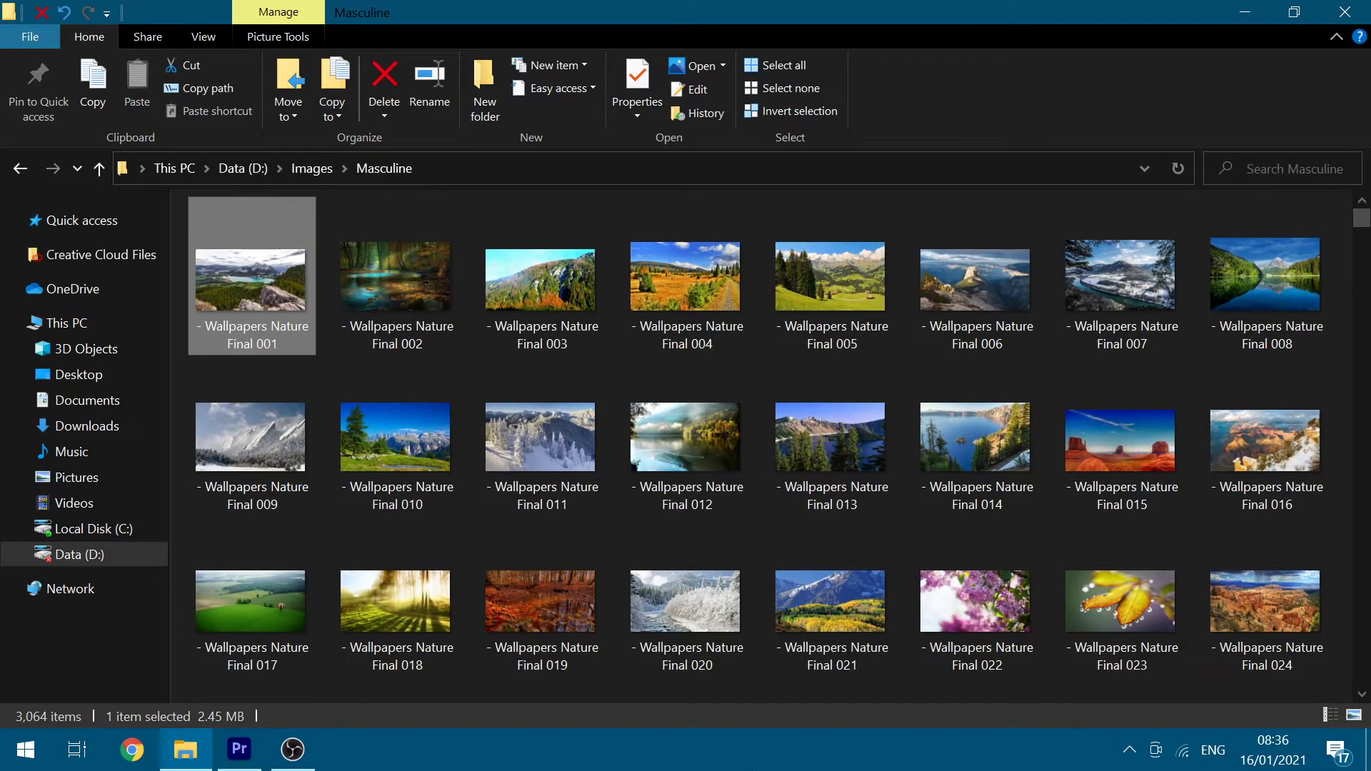
# Step: Extend the selection in the Masculine folder from the Wallpapers Nature Final 001 picture through 007
pyautogui.hotkey('shift', 'Right')
pyautogui.hotkey('shift', 'Right')
pyautogui.hotkey('shift', 'Right')
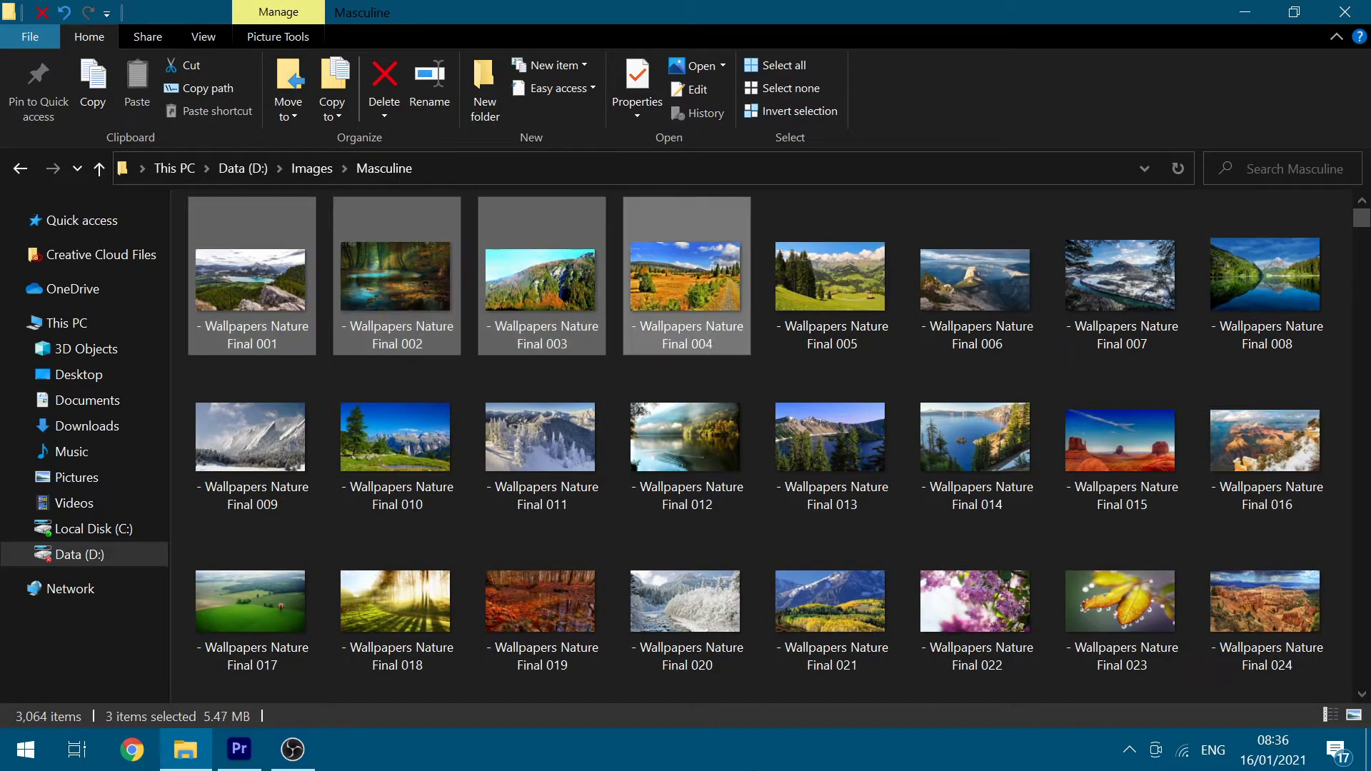
pyautogui.hotkey('shift', 'Right')
pyautogui.hotkey('shift', 'Right')
pyautogui.hotkey('shift', 'Right')
# Step: Start a new selection at the Wallpapers Nature Final 017 picture and extend it along the third row by six more pictures
pyautogui.press('Down')
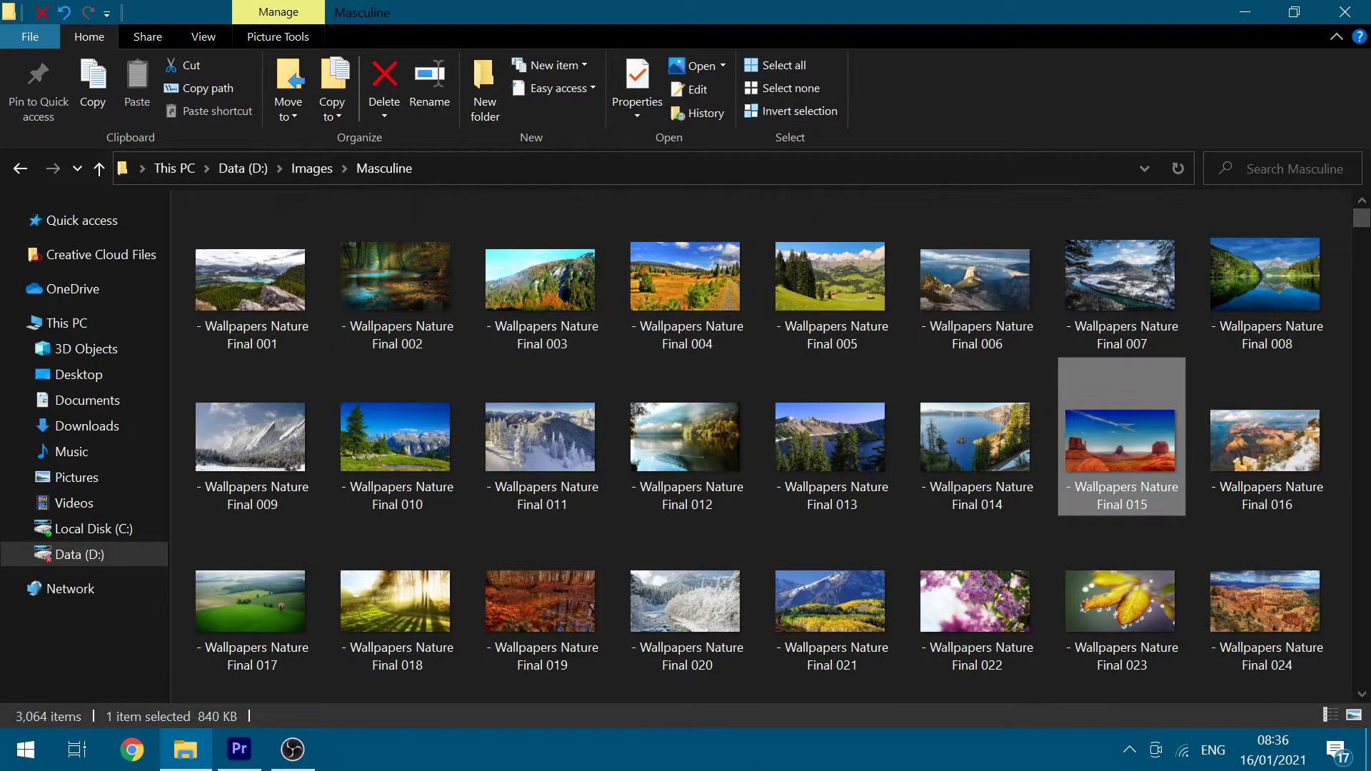
pyautogui.press('Left')
pyautogui.press('Left')
pyautogui.press('Left')
pyautogui.press('Left')
pyautogui.press('Left')
pyautogui.press('Left')
pyautogui.press('Down')
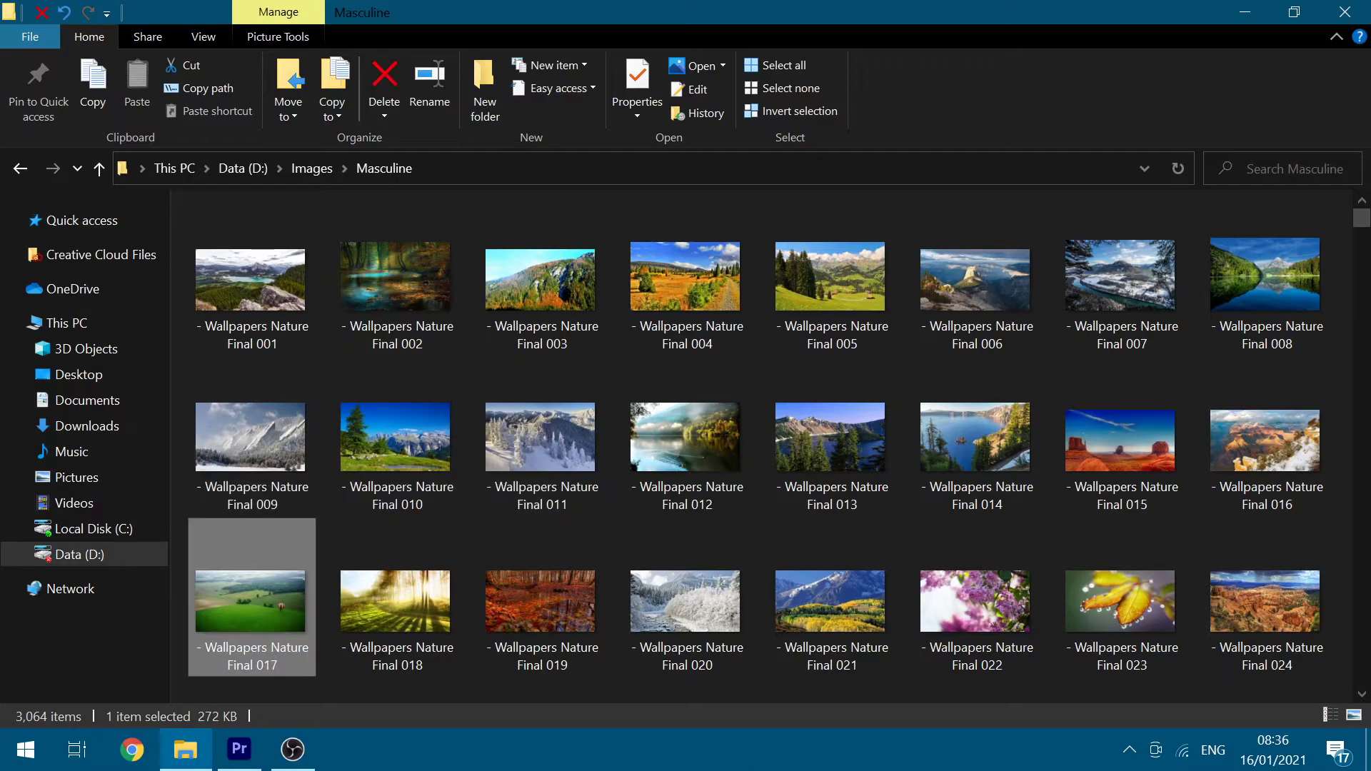
pyautogui.hotkey('shift', 'Right')
pyautogui.hotkey('shift', 'Right')
pyautogui.hotkey('shift', 'Right')
pyautogui.hotkey('shift', 'Right')
pyautogui.hotkey('shift', 'Right')
pyautogui.hotkey('shift', 'Right')
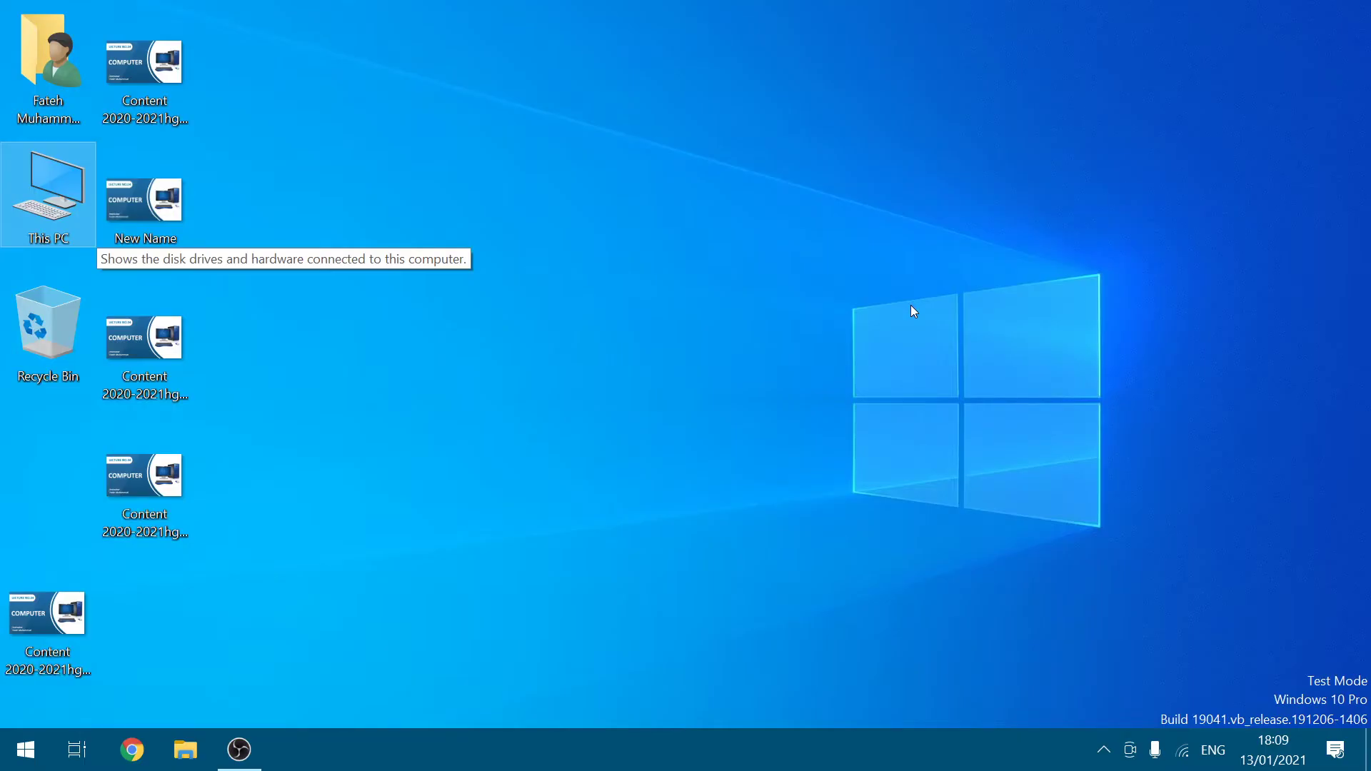
# Step: Delete the Content 2020-2021hg - Copy (4) and Copy (2) pictures from the desktop
pyautogui.press('Right')
pyautogui.press('Down')
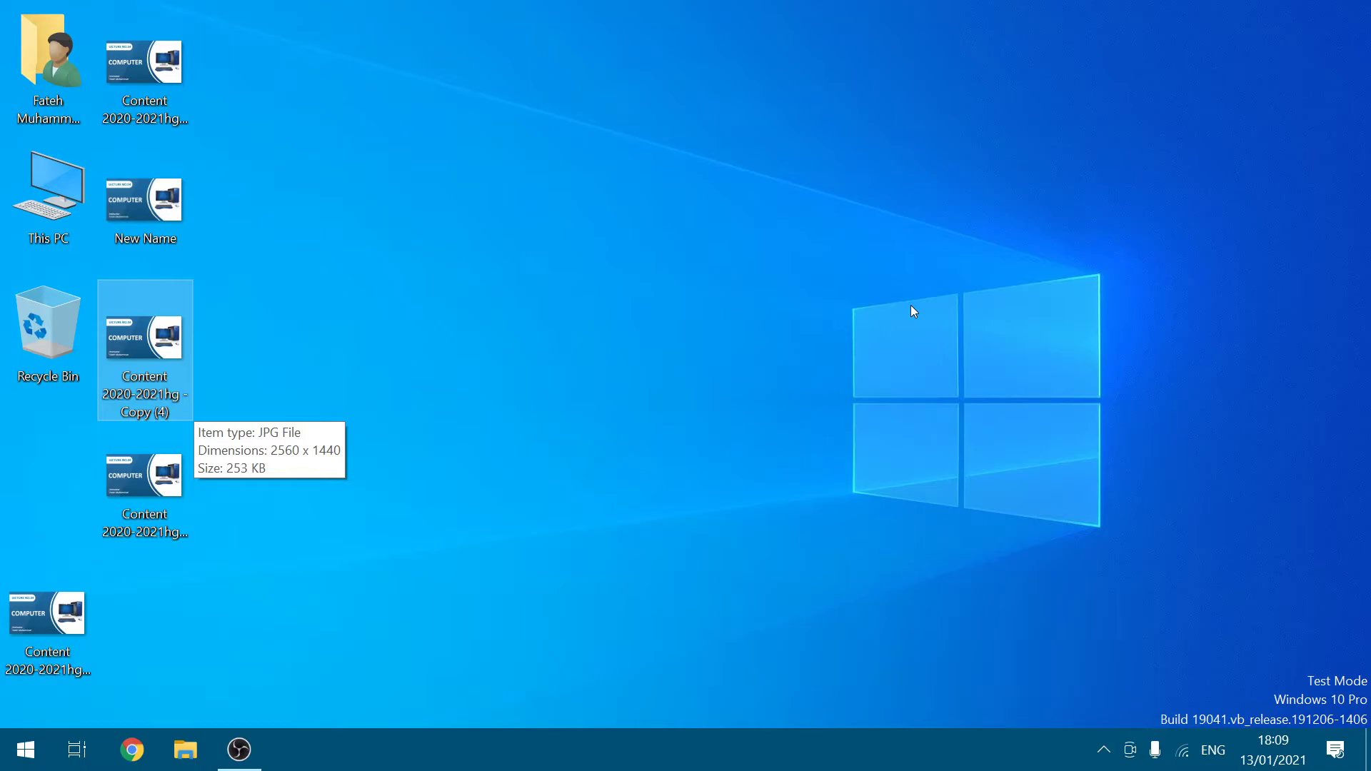
pyautogui.press('Delete')
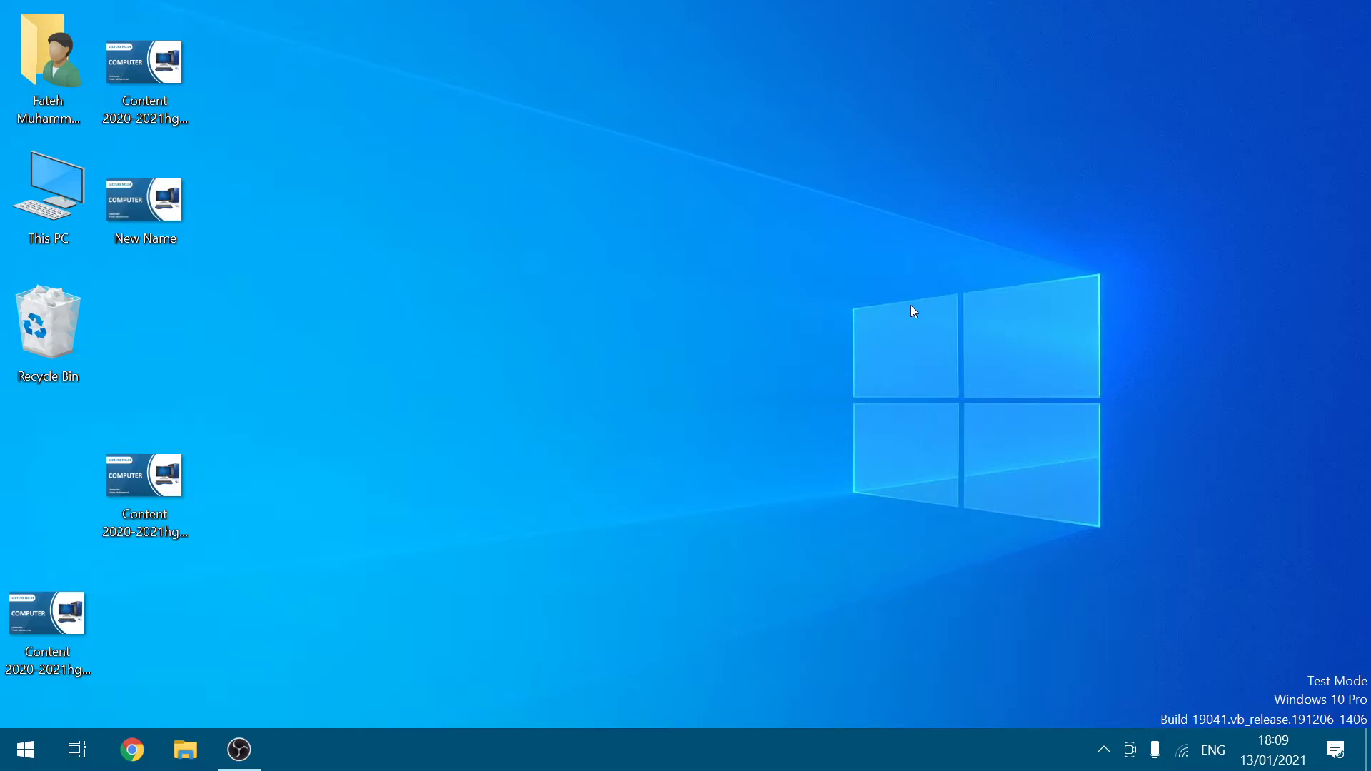
pyautogui.press('Down')
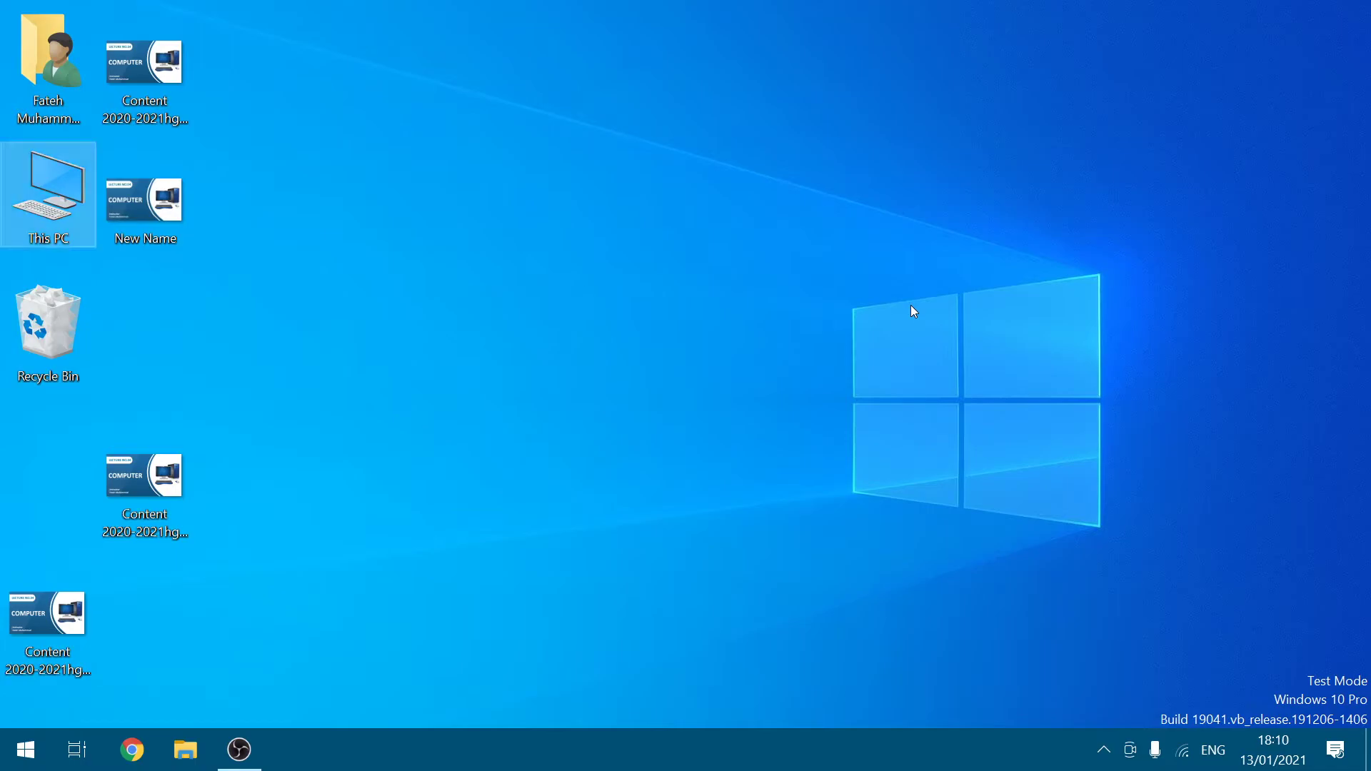
pyautogui.press('Right')
pyautogui.press('Up')
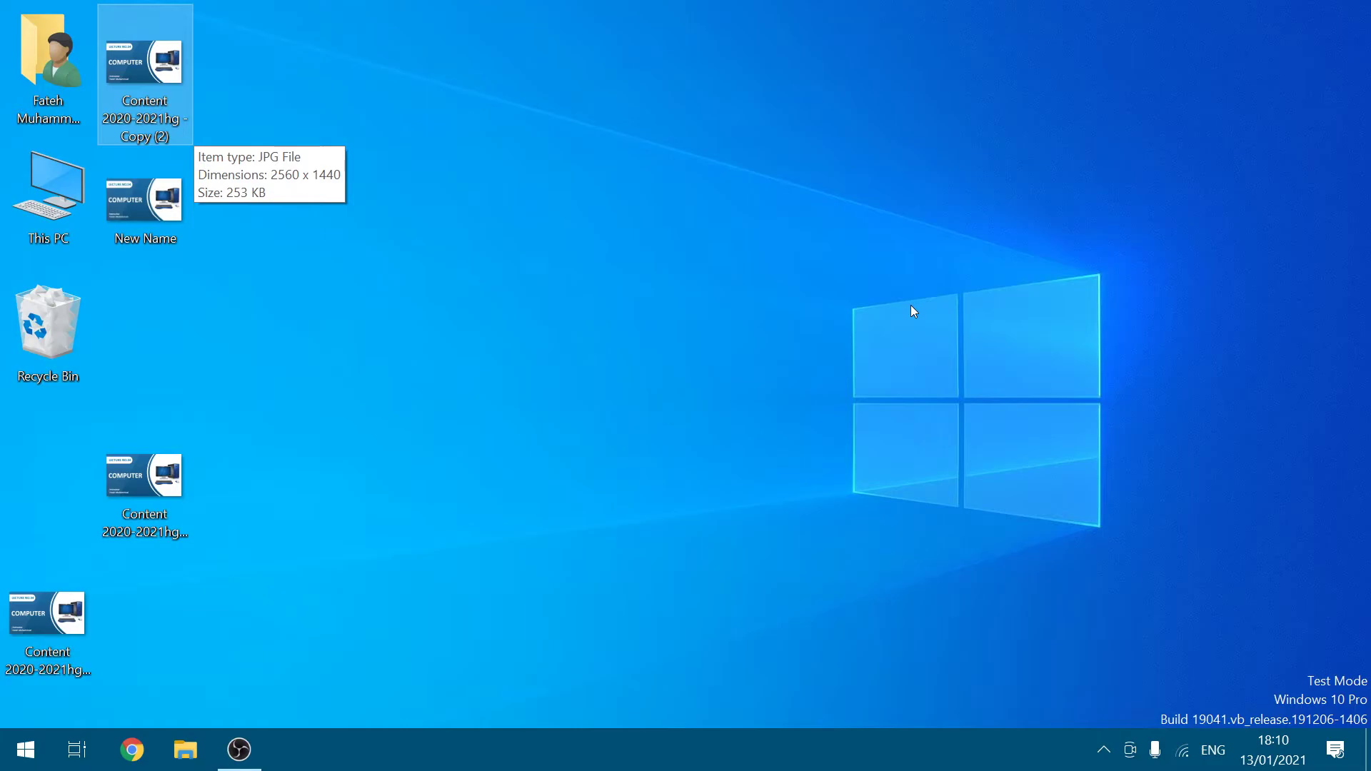
pyautogui.press('Delete')
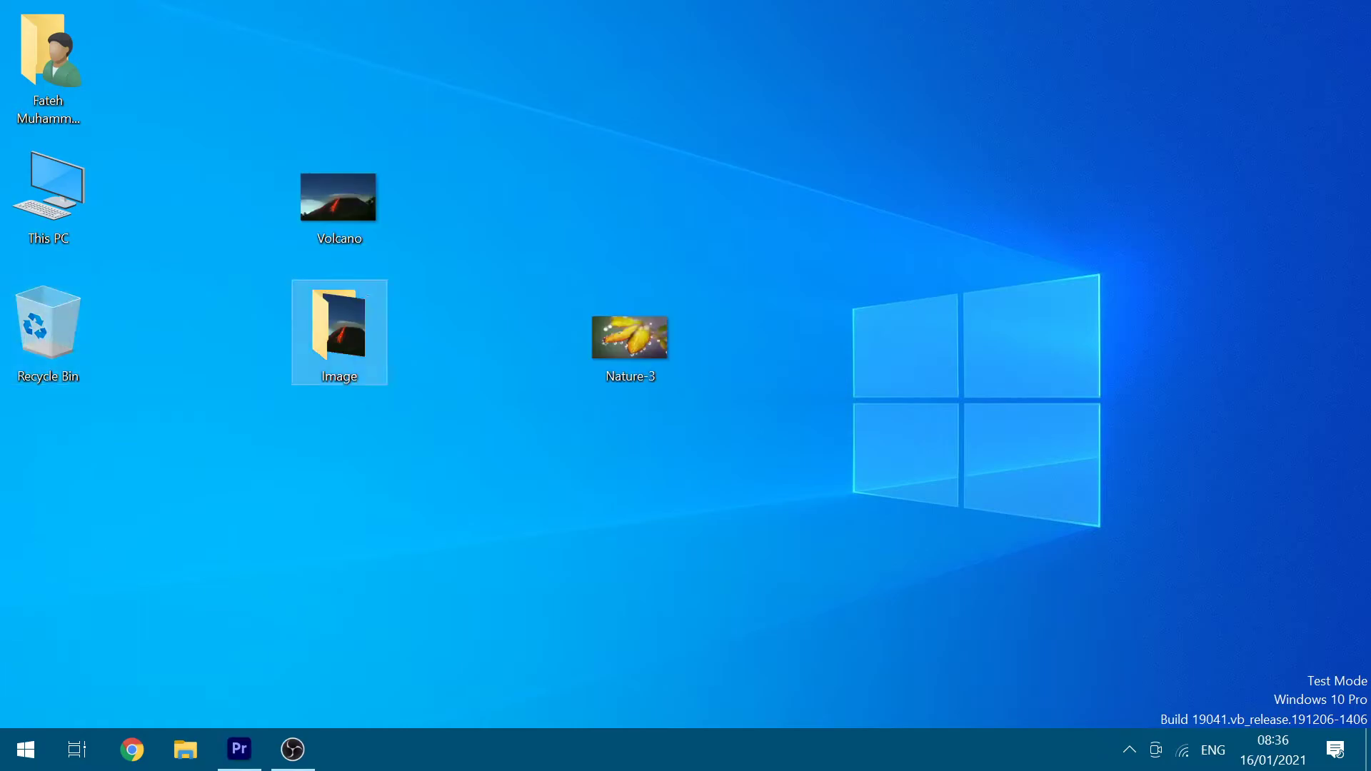
# Step: Delete the Volcano picture and the Nature-3 picture from the desktop
pyautogui.press('Delete')
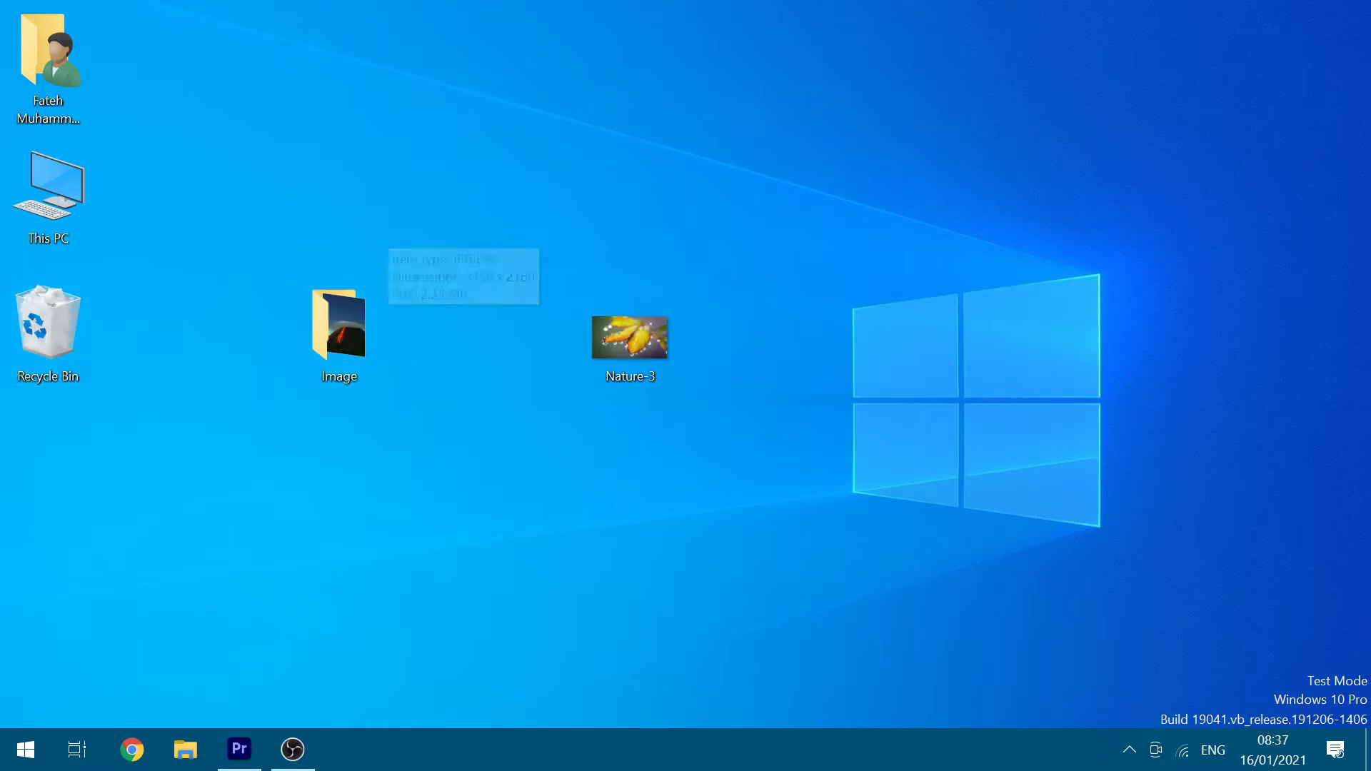
pyautogui.click(630, 335)
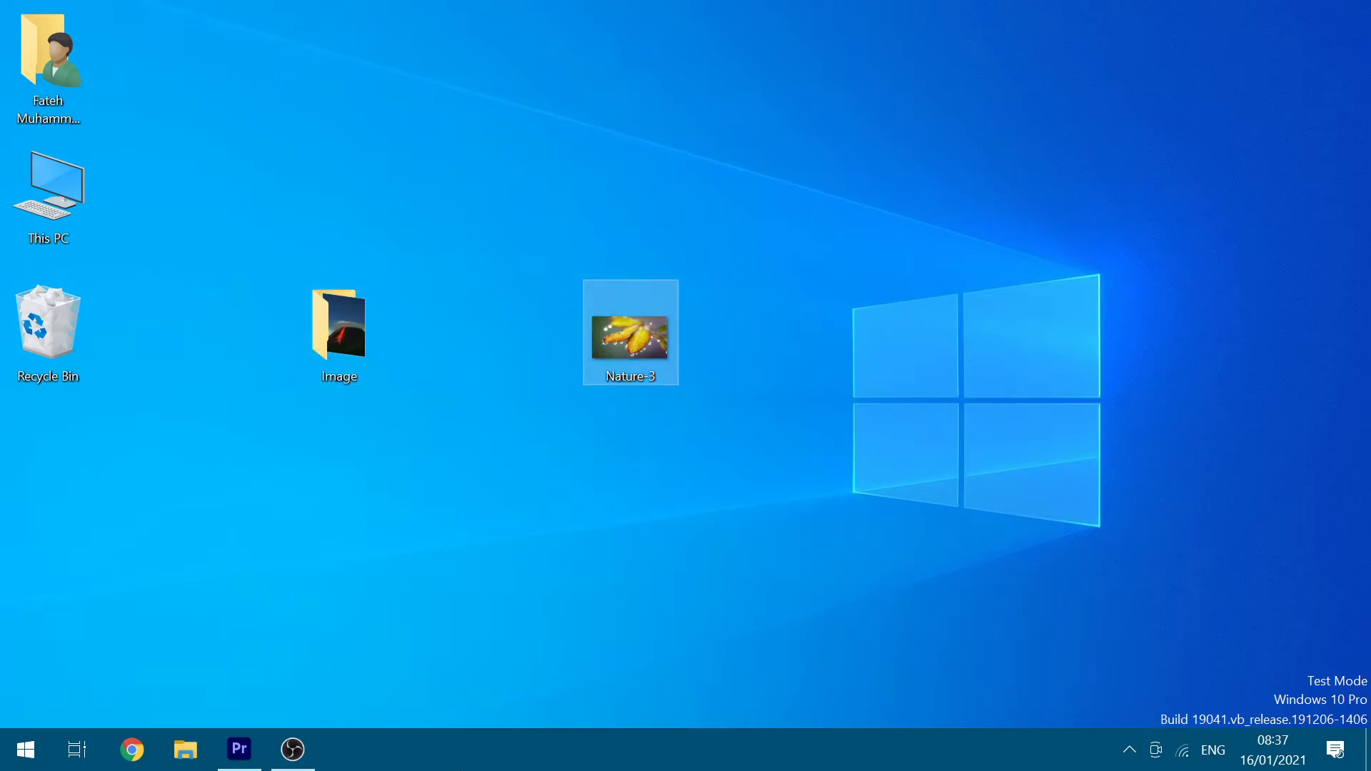
pyautogui.press('Delete')
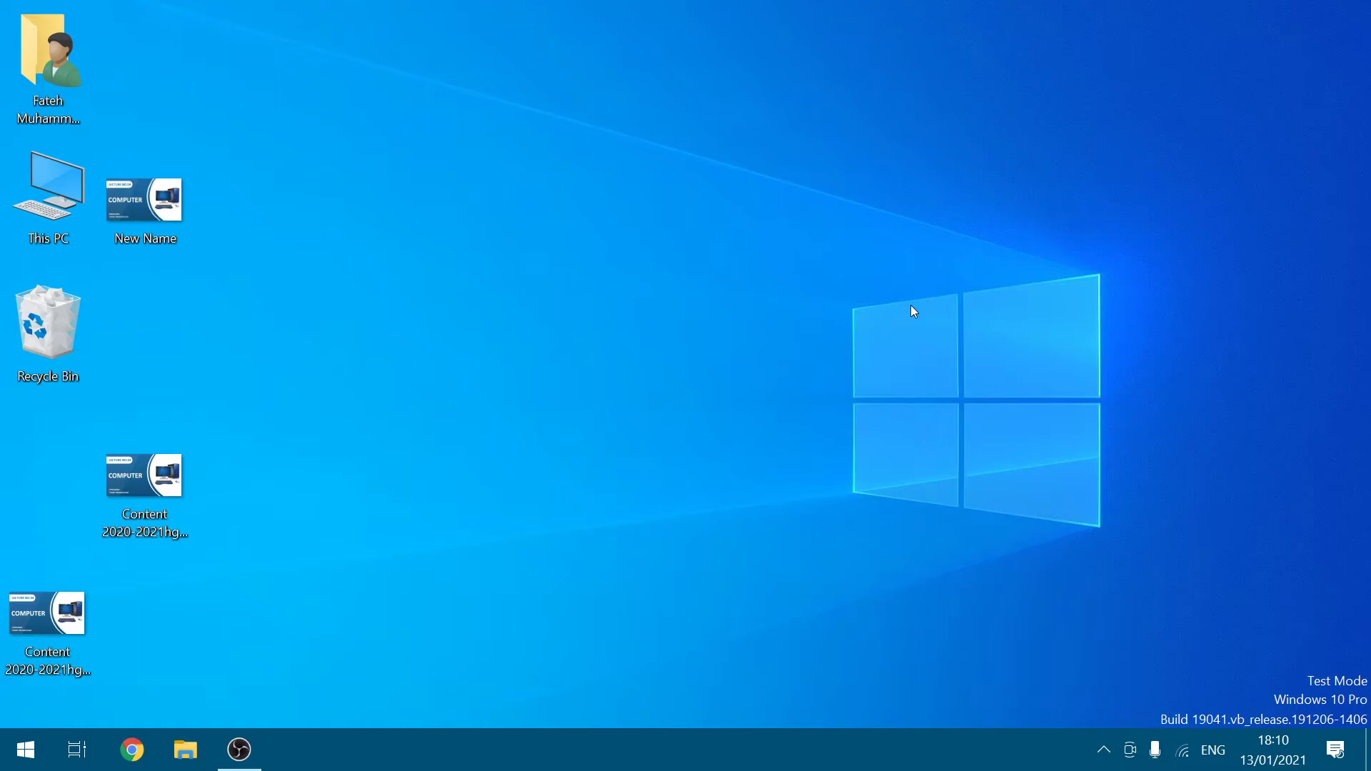
# Step: Undo the two Content 2020-2021hg picture deletions, and delete and restore the Copy (4) picture once more
pyautogui.hotkey('ctrl', 'v')
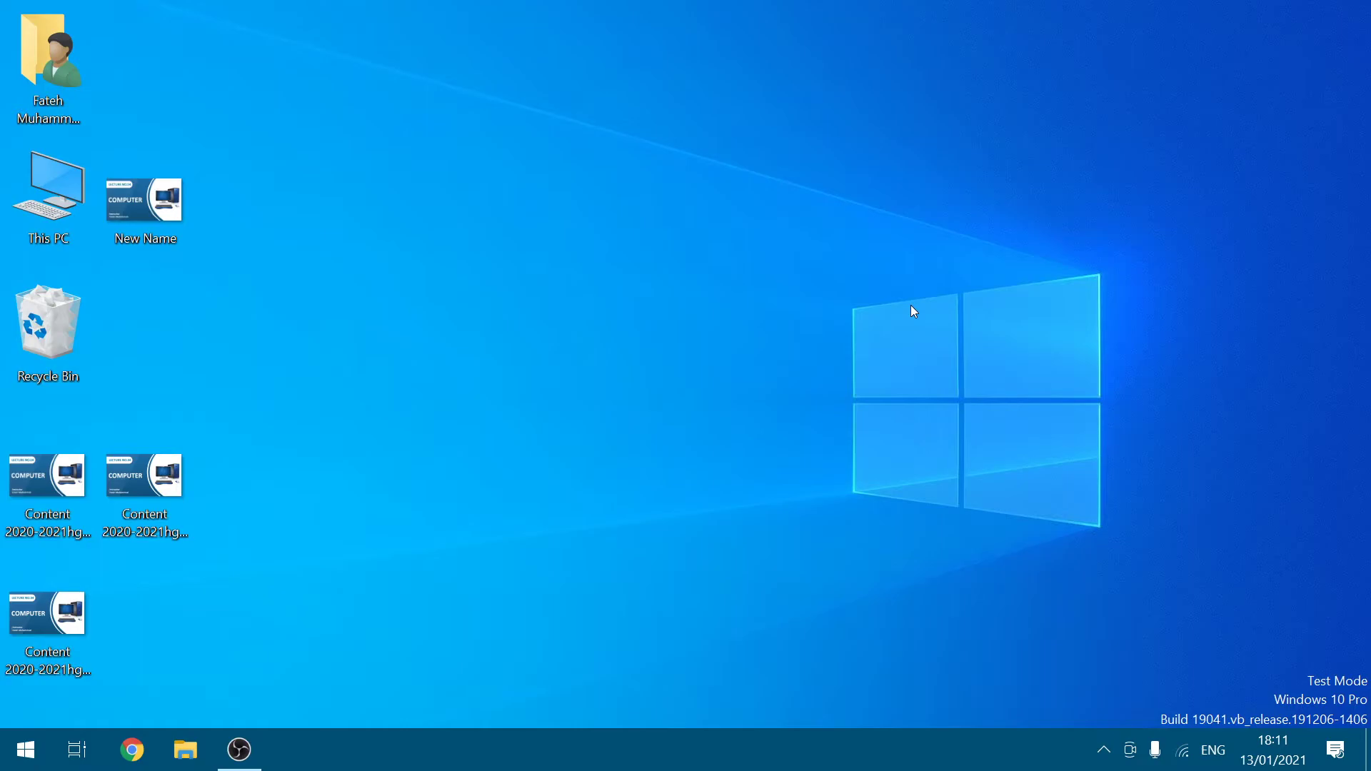
pyautogui.hotkey('ctrl', 'z')
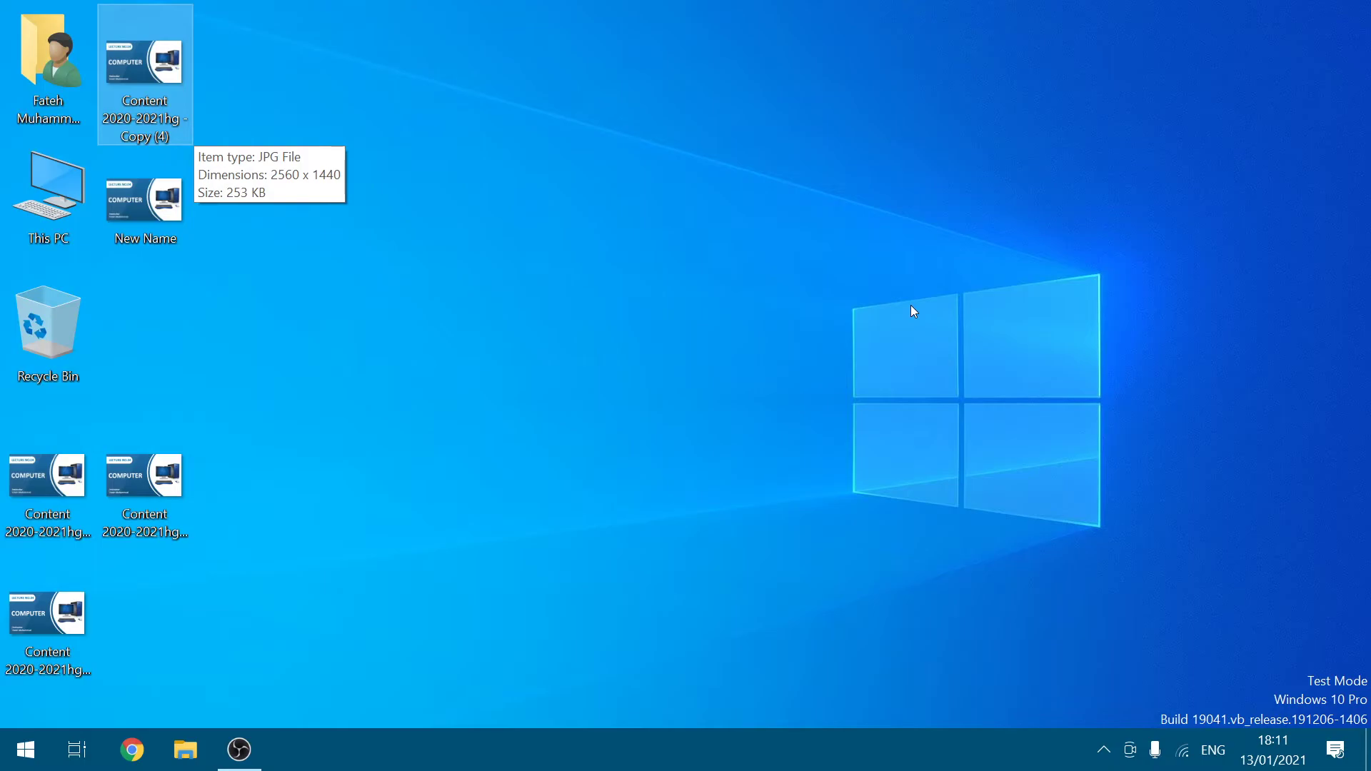
pyautogui.press('Delete')
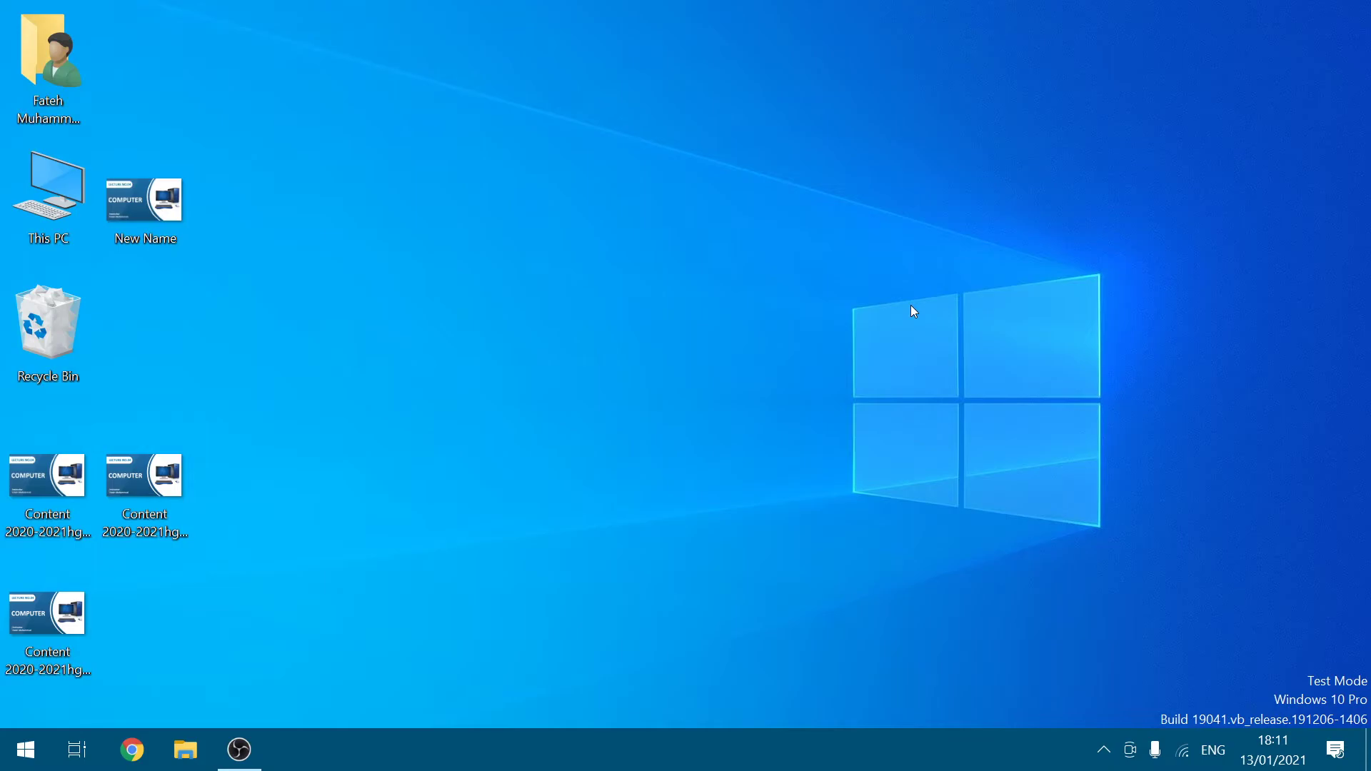
pyautogui.hotkey('ctrl', 'z')
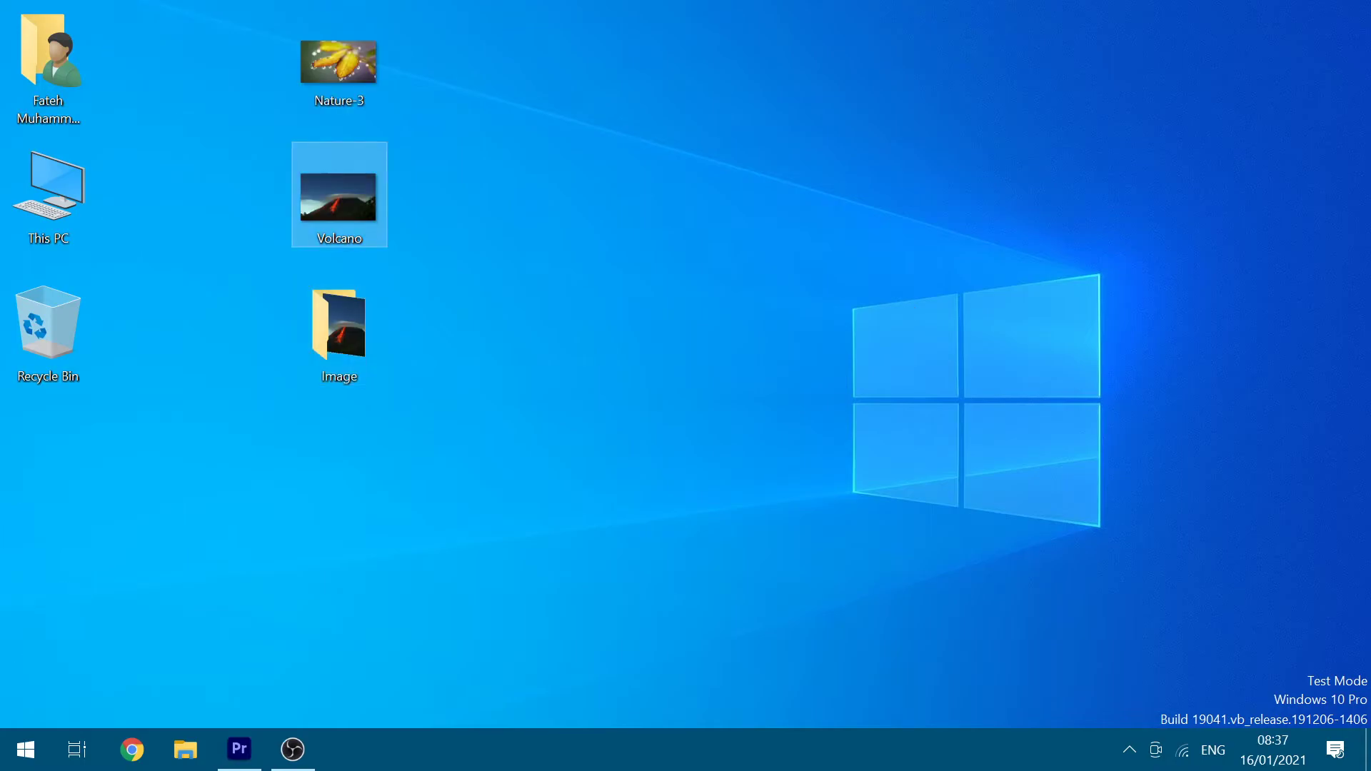
# Step: Delete the Volcano and Nature-3 pictures from the desktop, and undo both deletions
pyautogui.press('Delete')
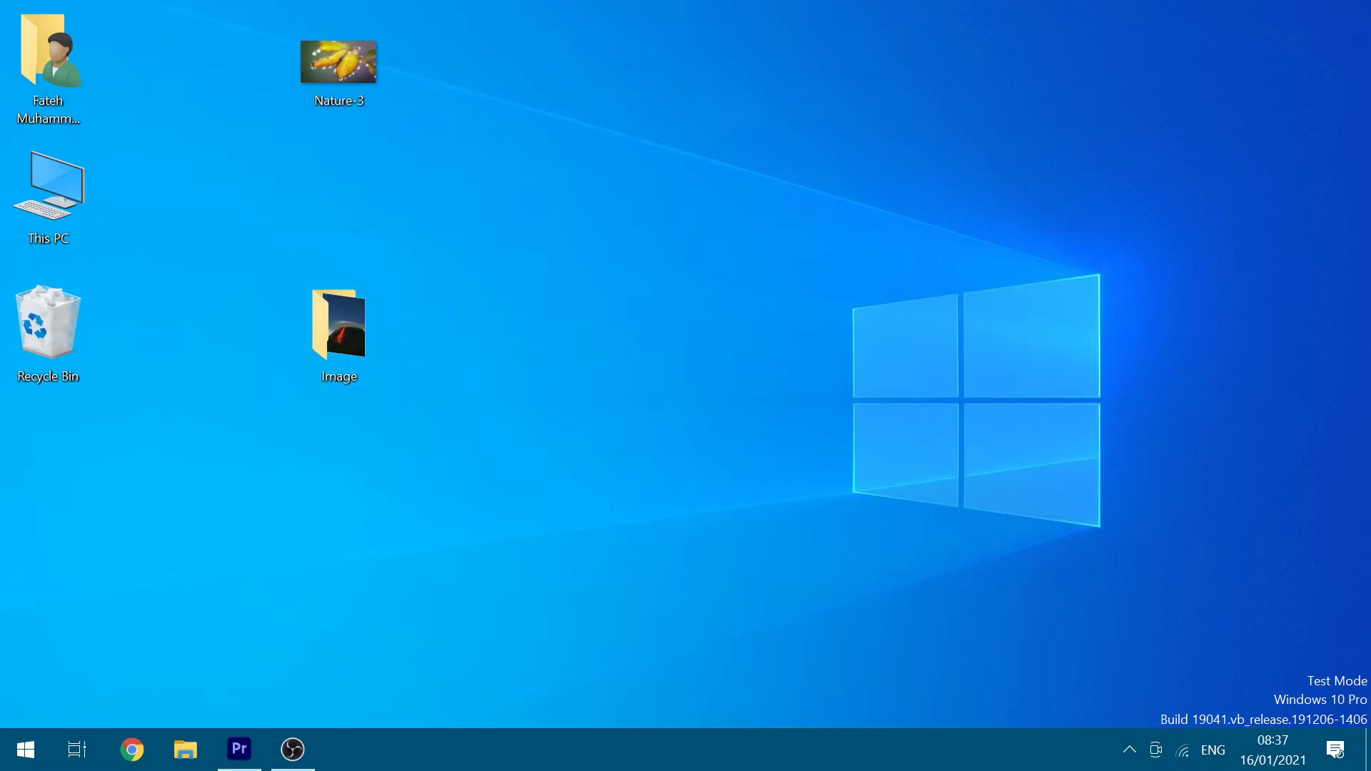
pyautogui.click(338, 61)
pyautogui.press('Delete')
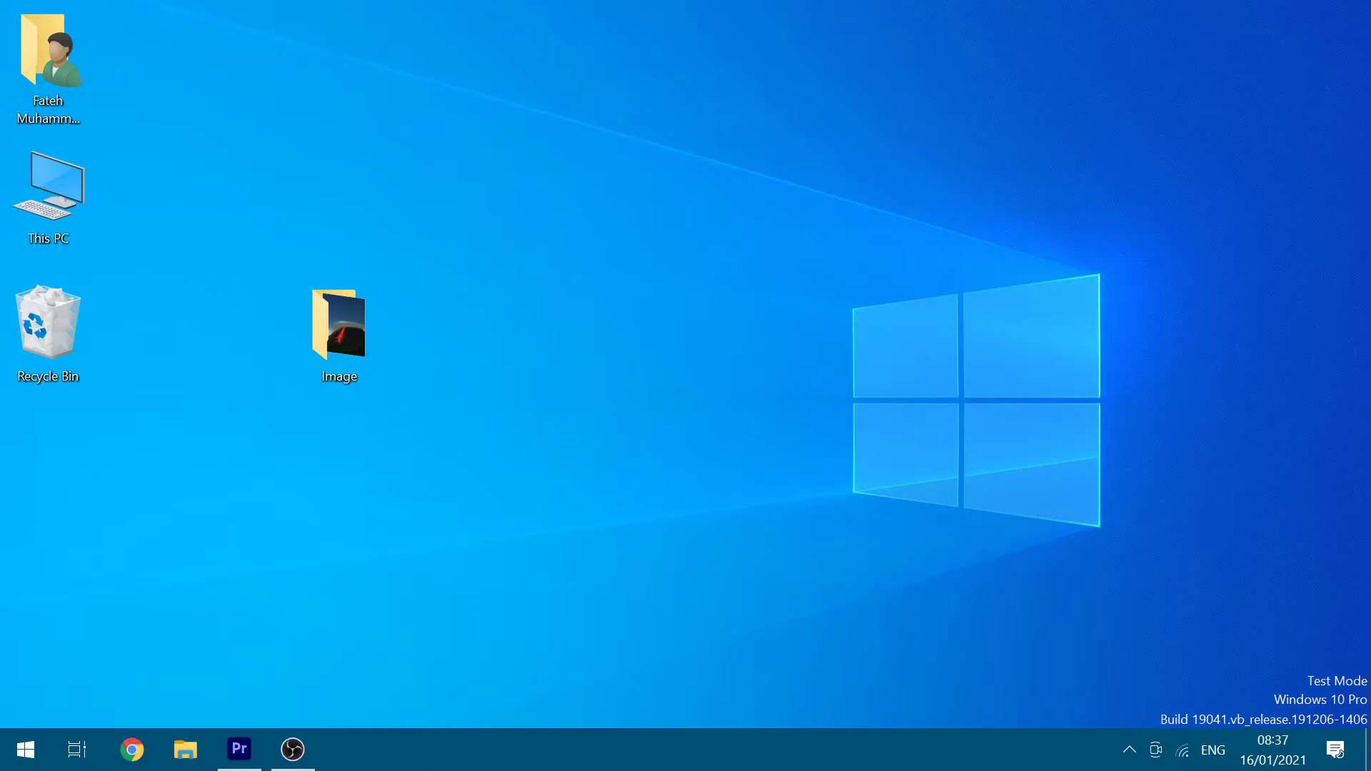
pyautogui.hotkey('ctrl', 'z')
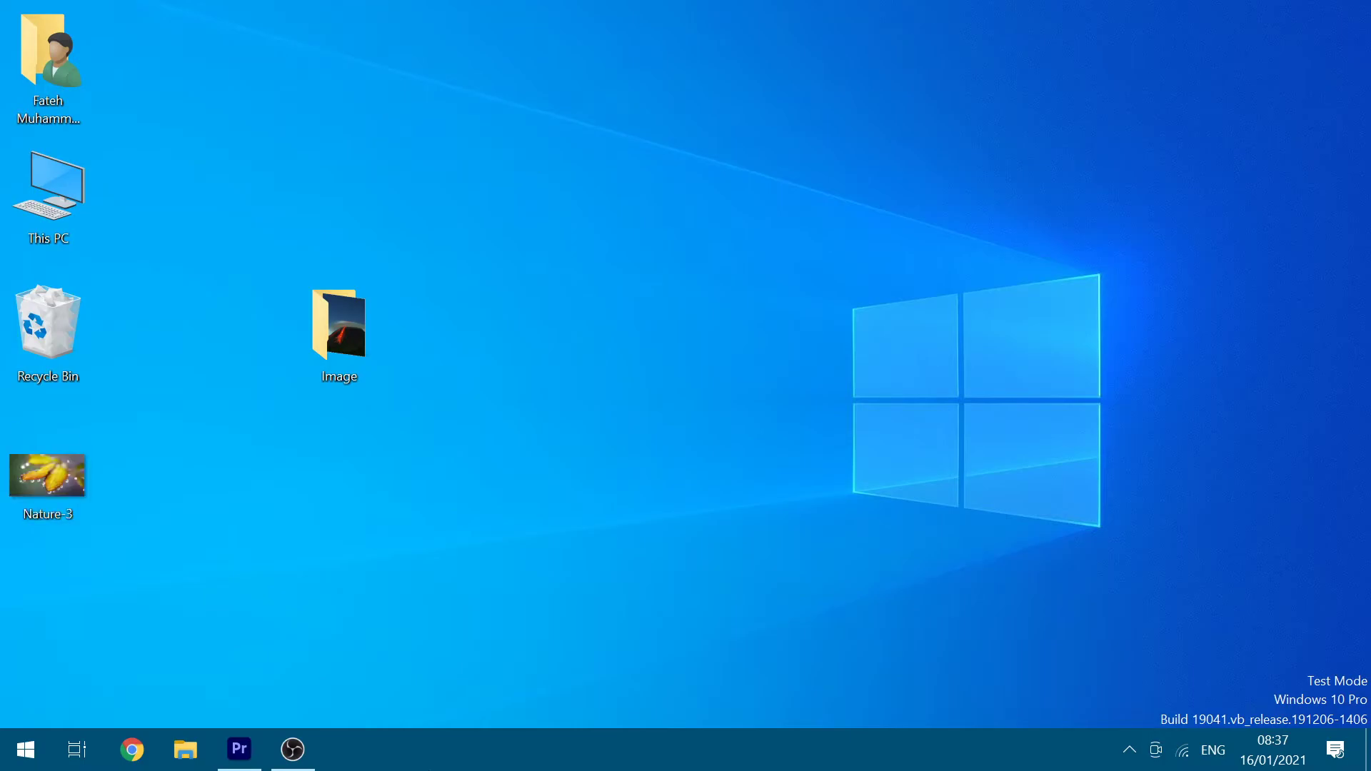
pyautogui.hotkey('ctrl', 'z')
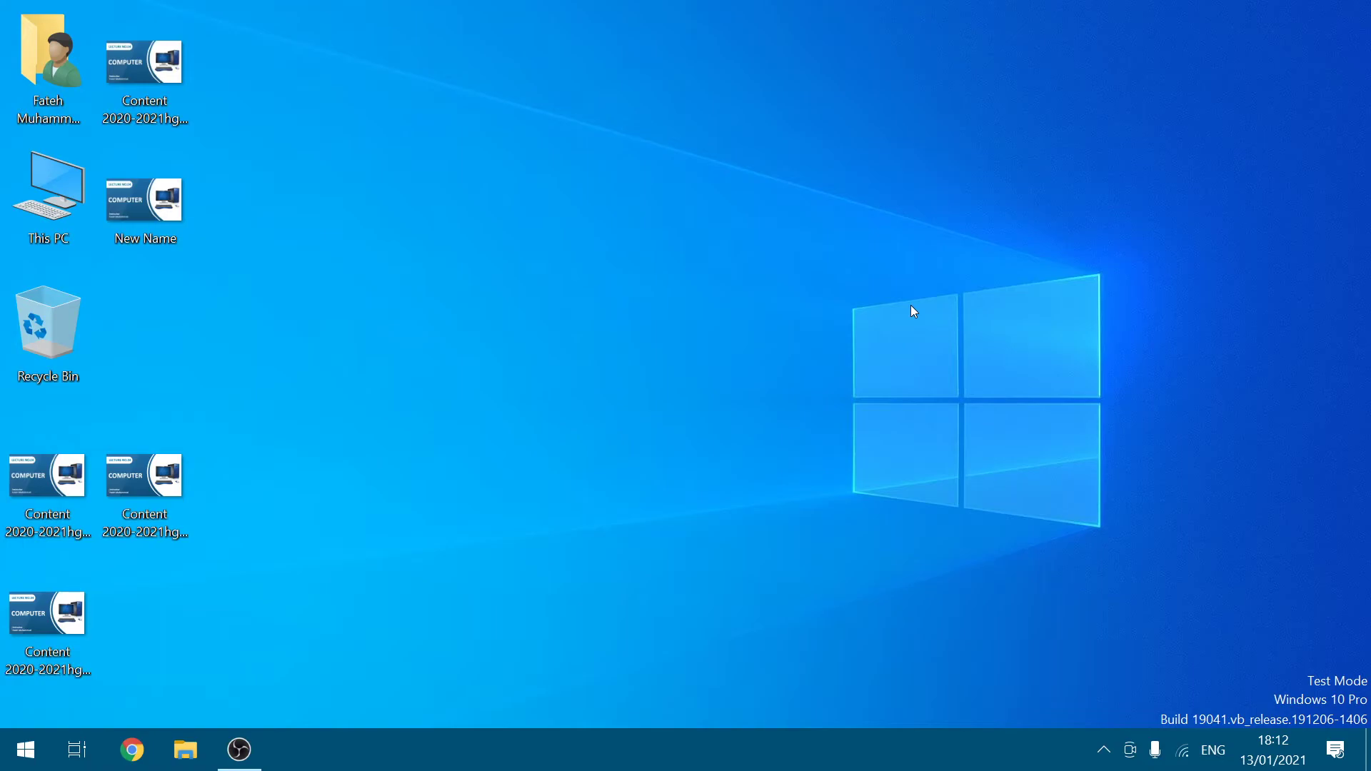
# Step: Open and close the Start menu six times
pyautogui.press('super')
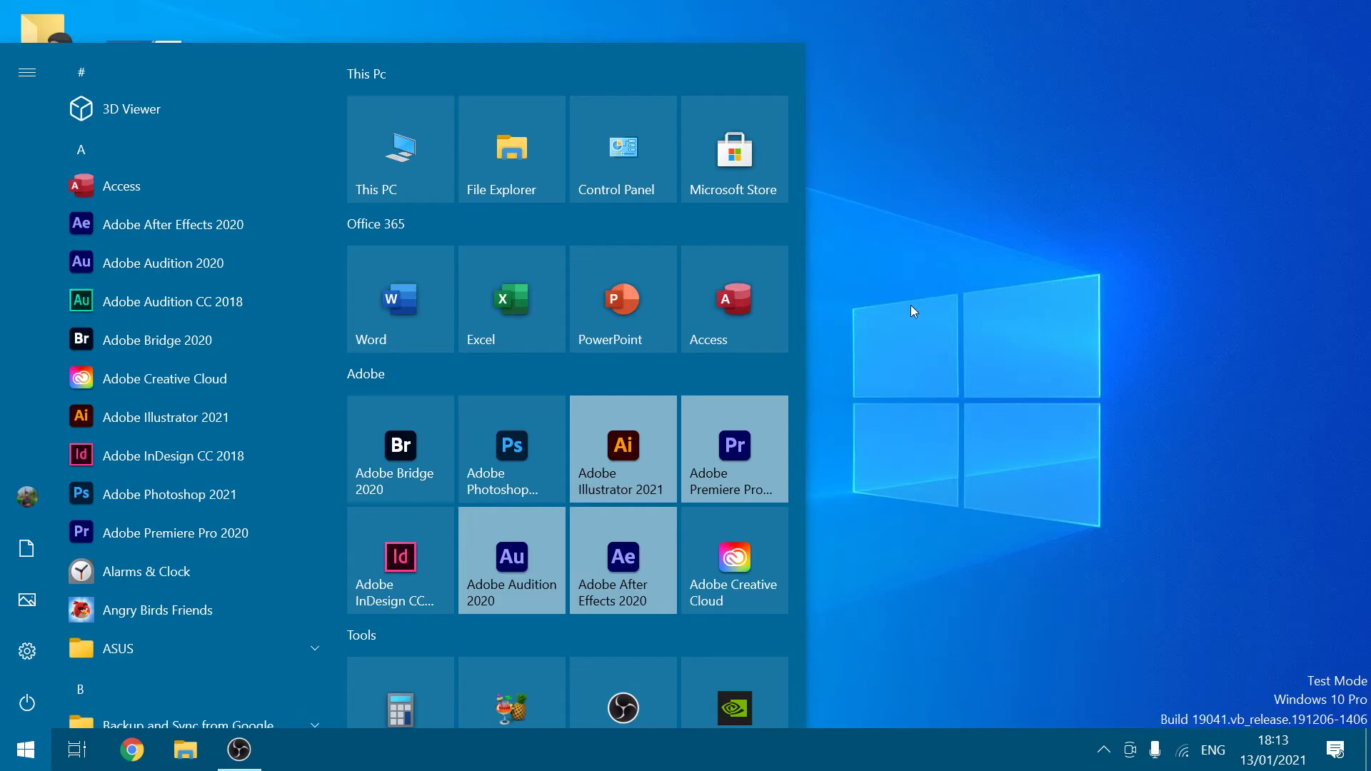
pyautogui.press('super')
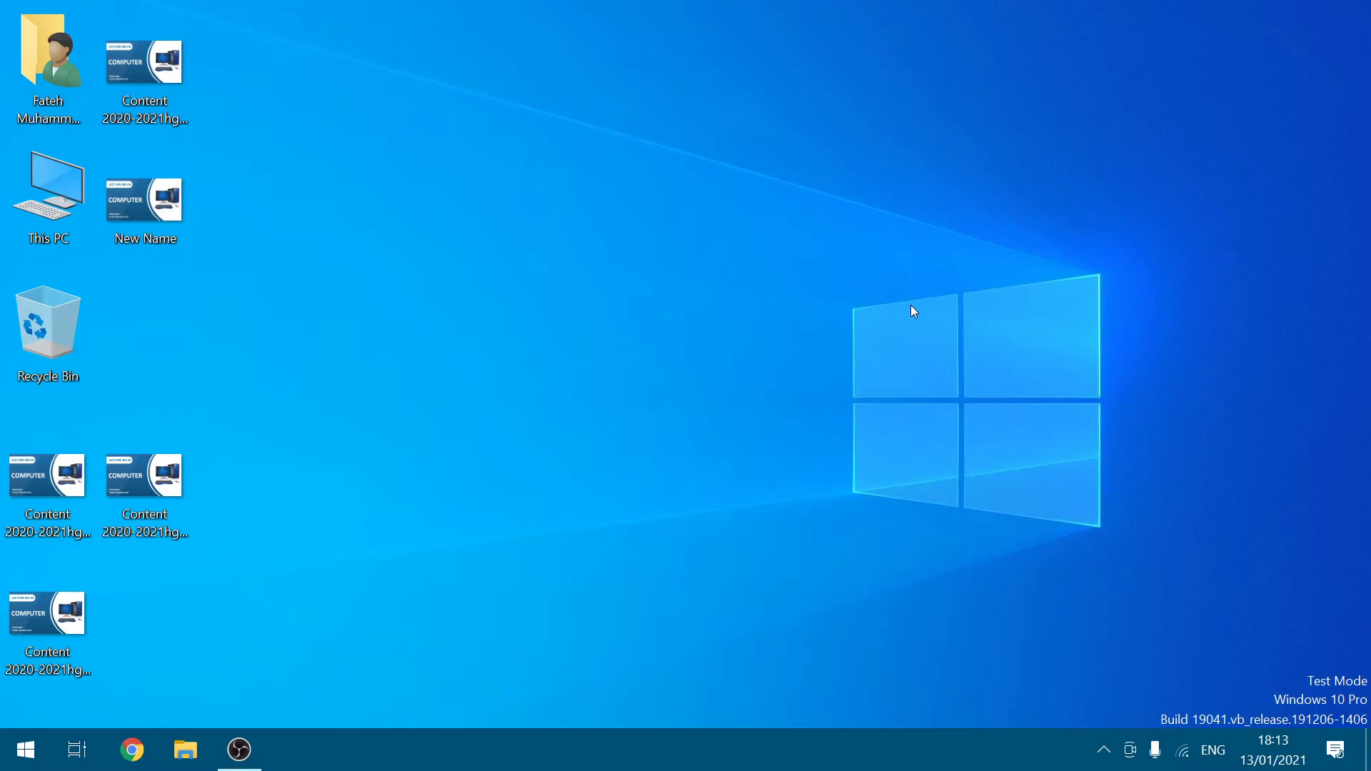
pyautogui.press('super')
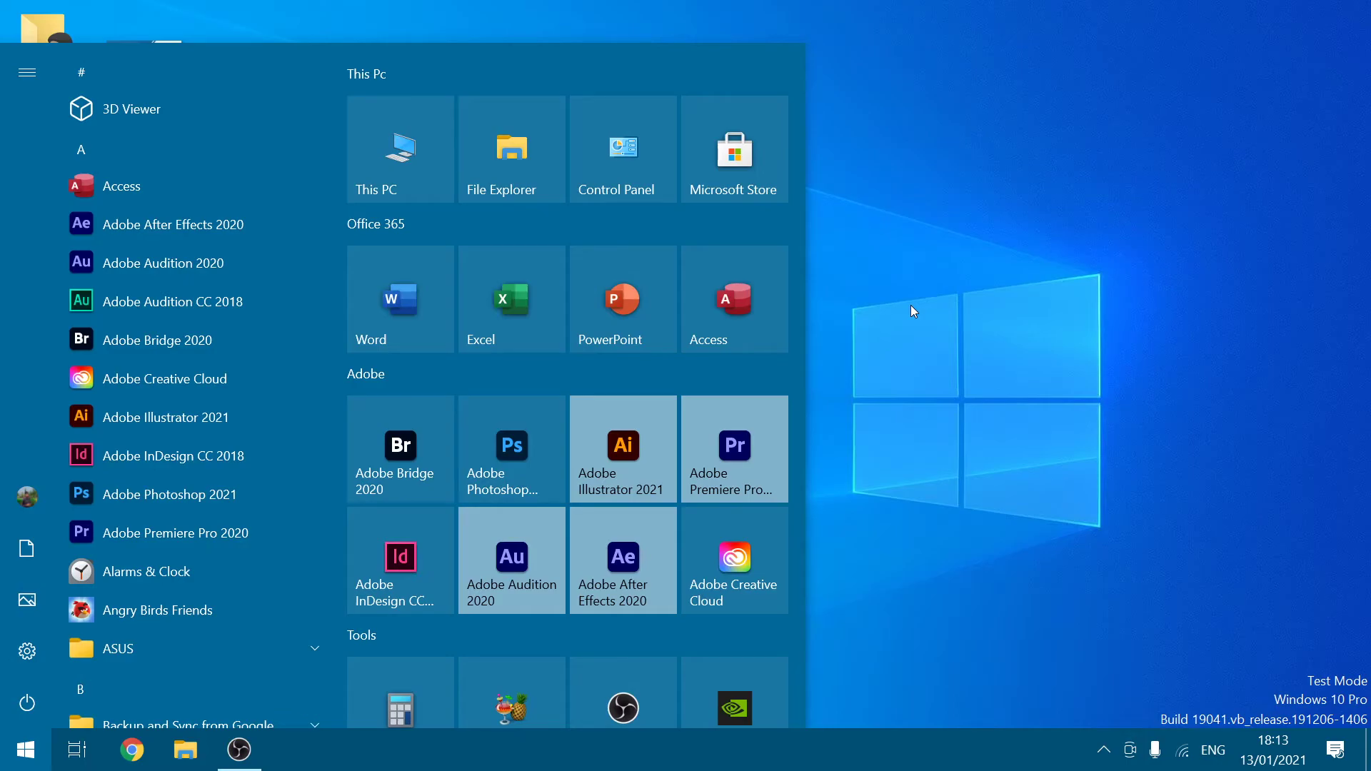
pyautogui.press('super')
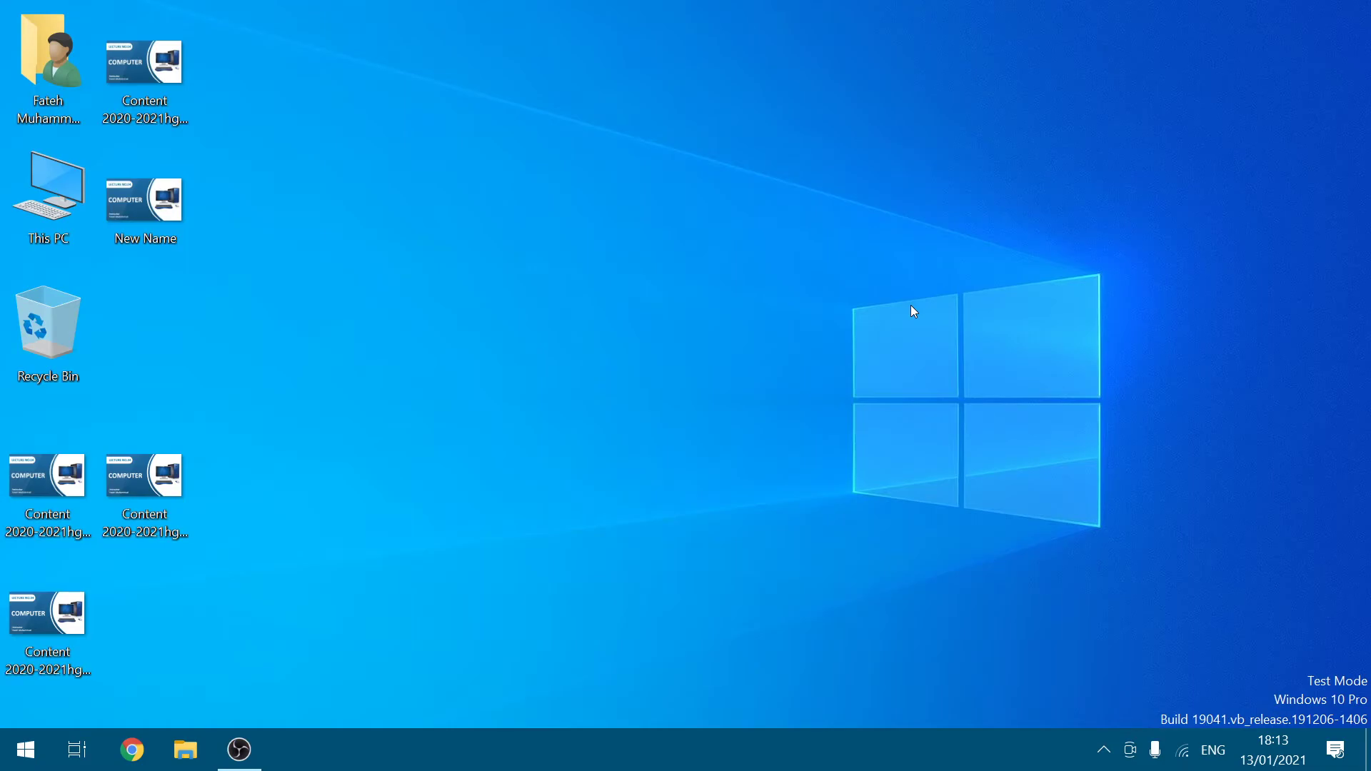
pyautogui.press('super')
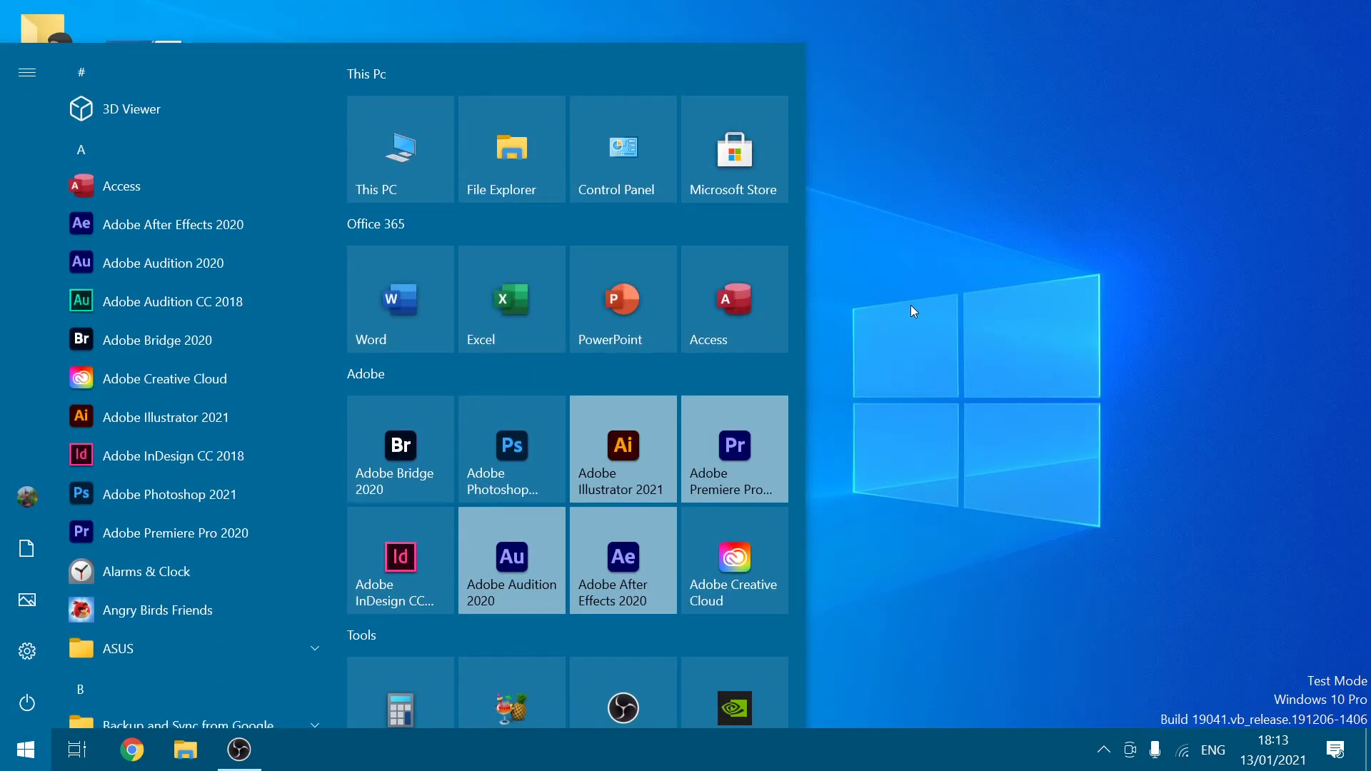
pyautogui.press('super')
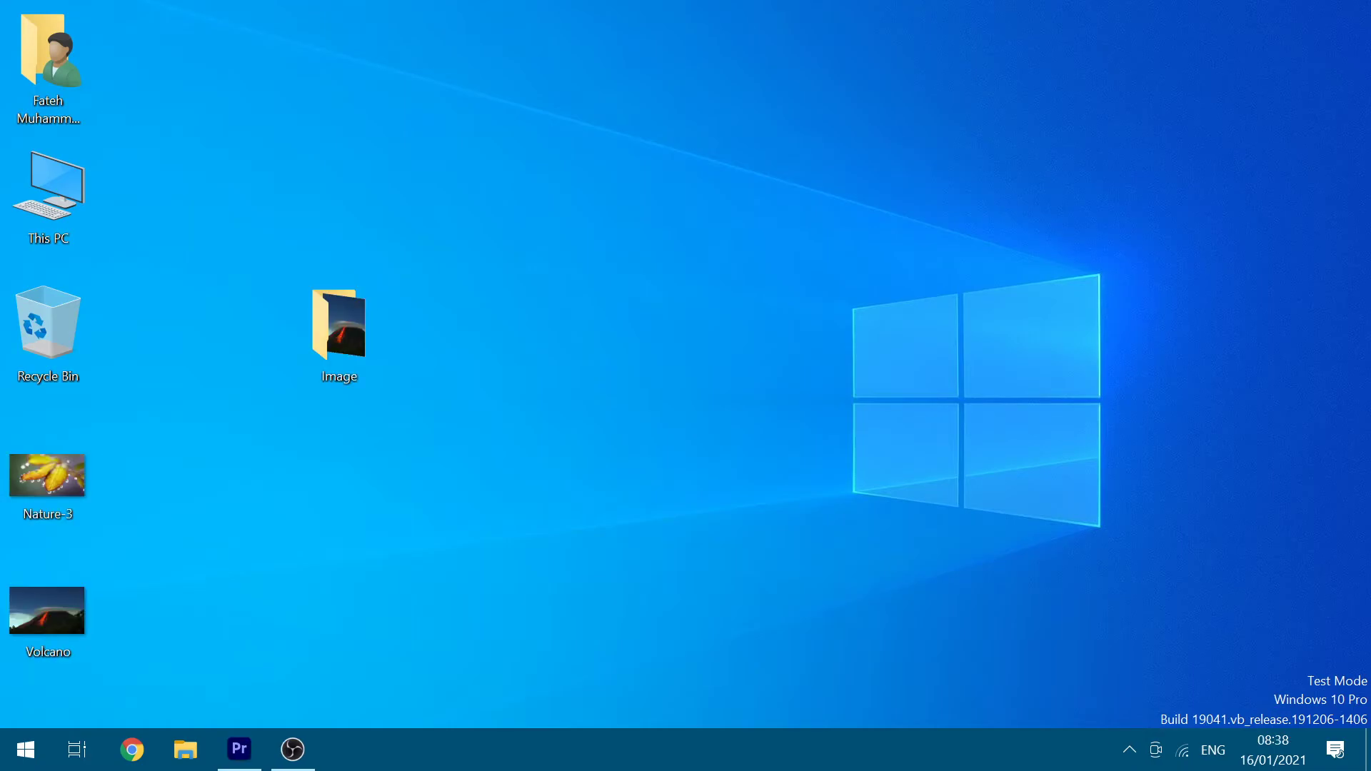
pyautogui.press('super')
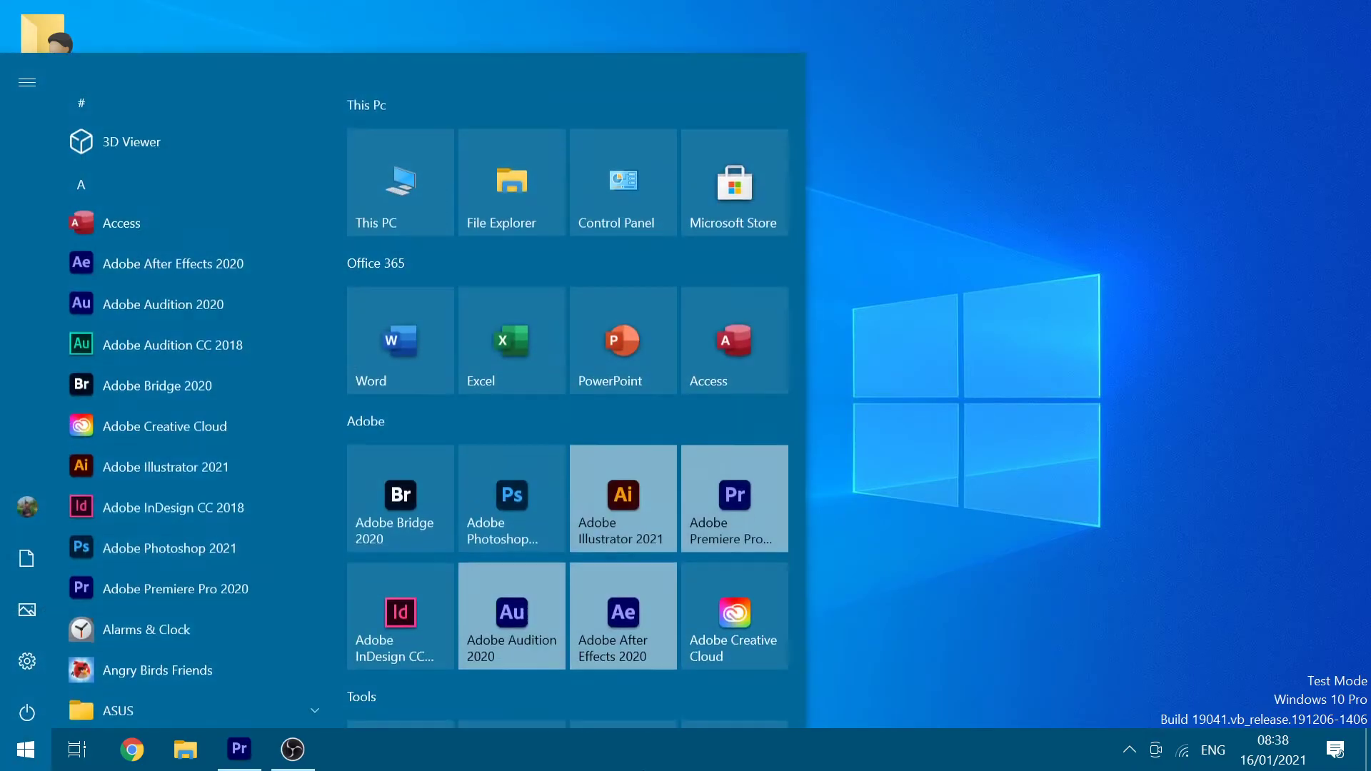
pyautogui.press('Escape')
pyautogui.press('super')
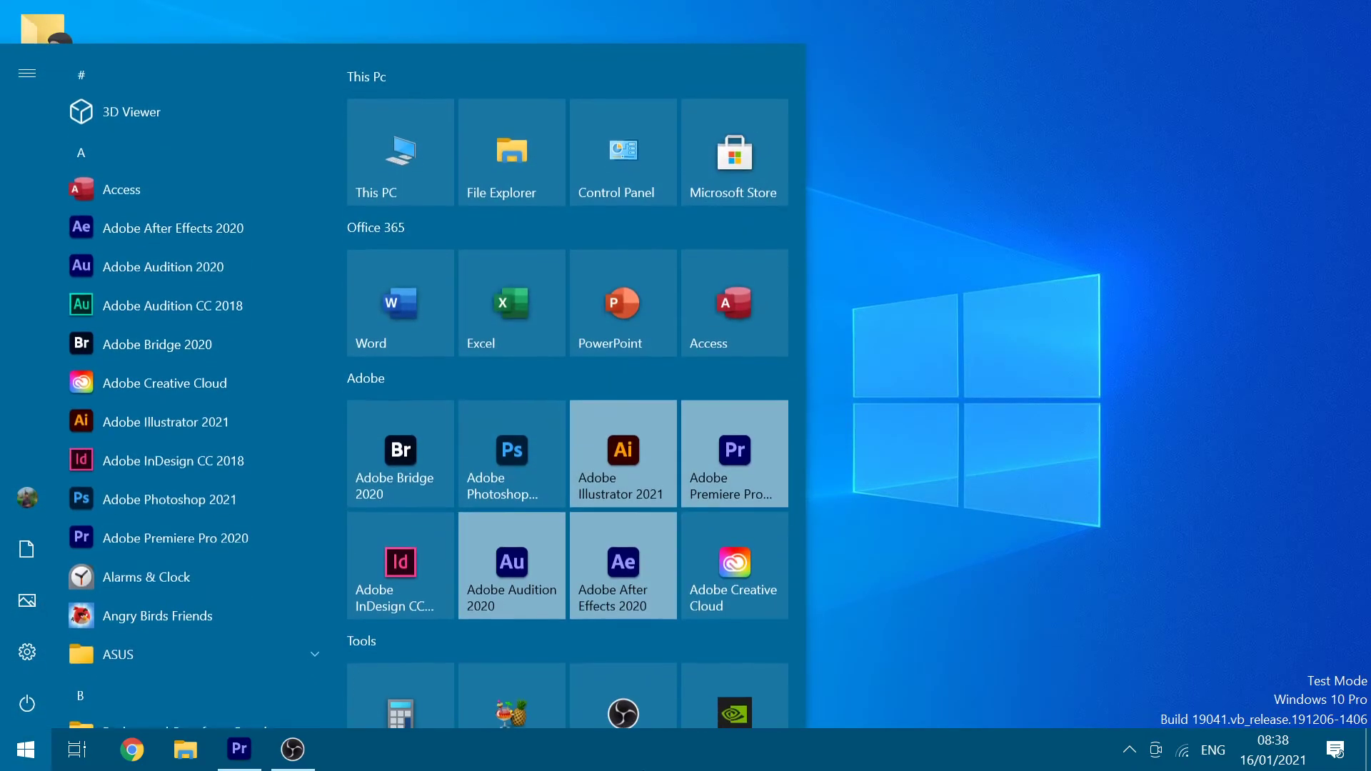
pyautogui.press('Escape')
pyautogui.press('super')
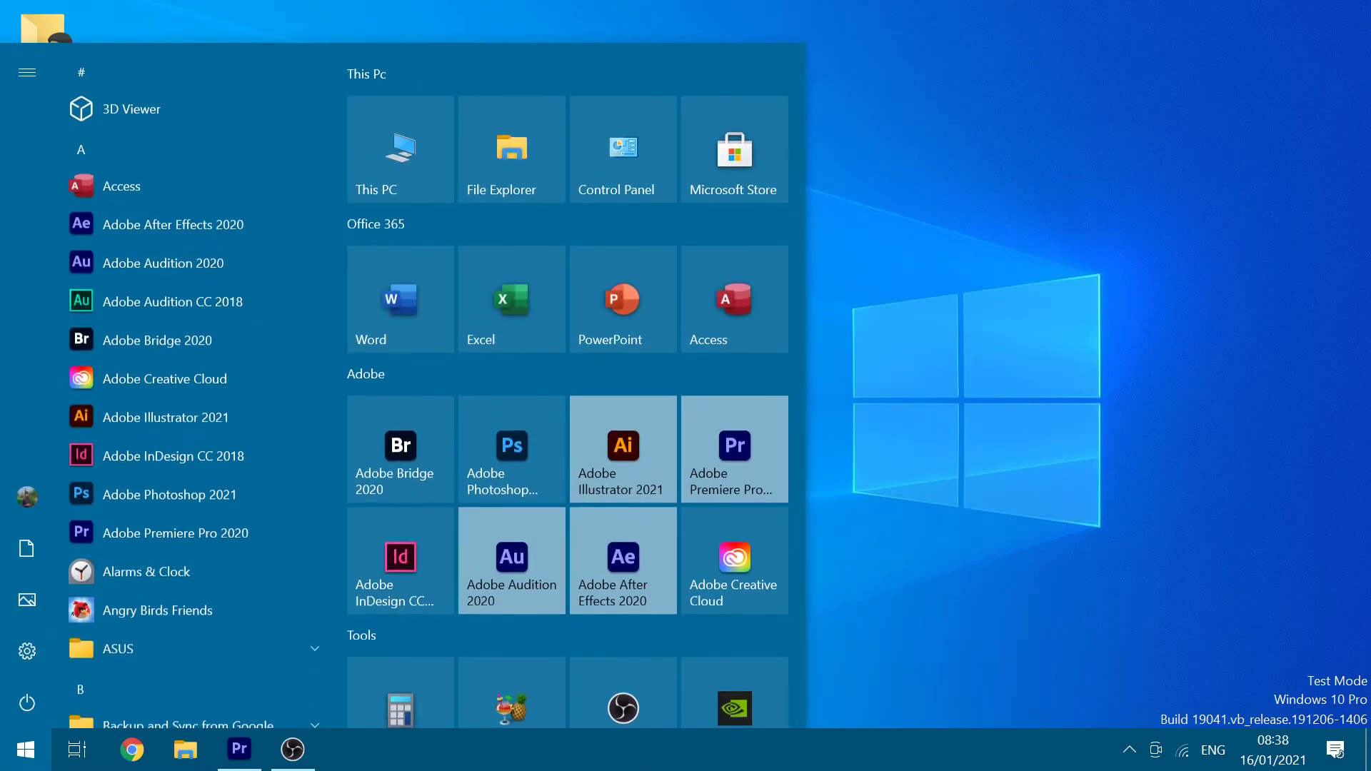
pyautogui.press('Escape')
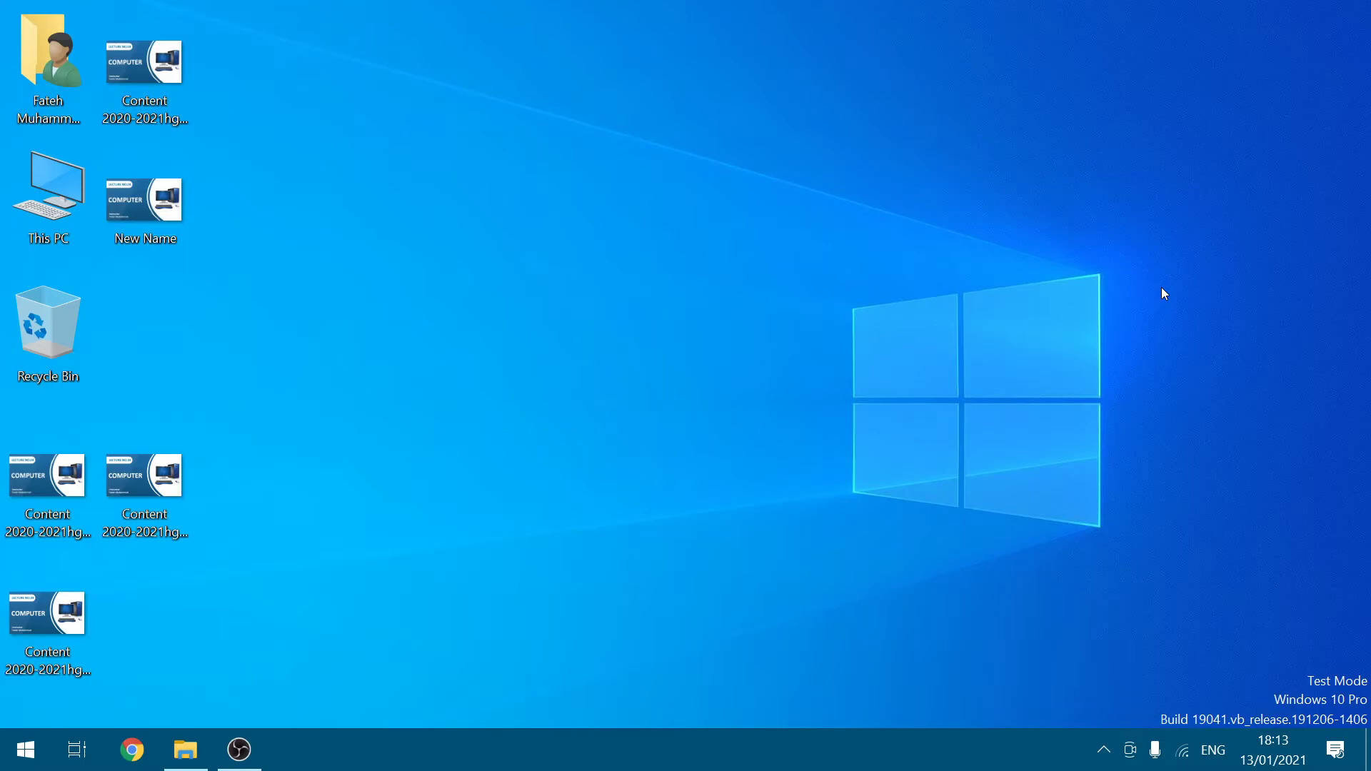
# Step: Cycle backwards through the open windows from Internet Download Manager past OBS, and switch to the This PC window
pyautogui.hotkey('alt', 'Tab')
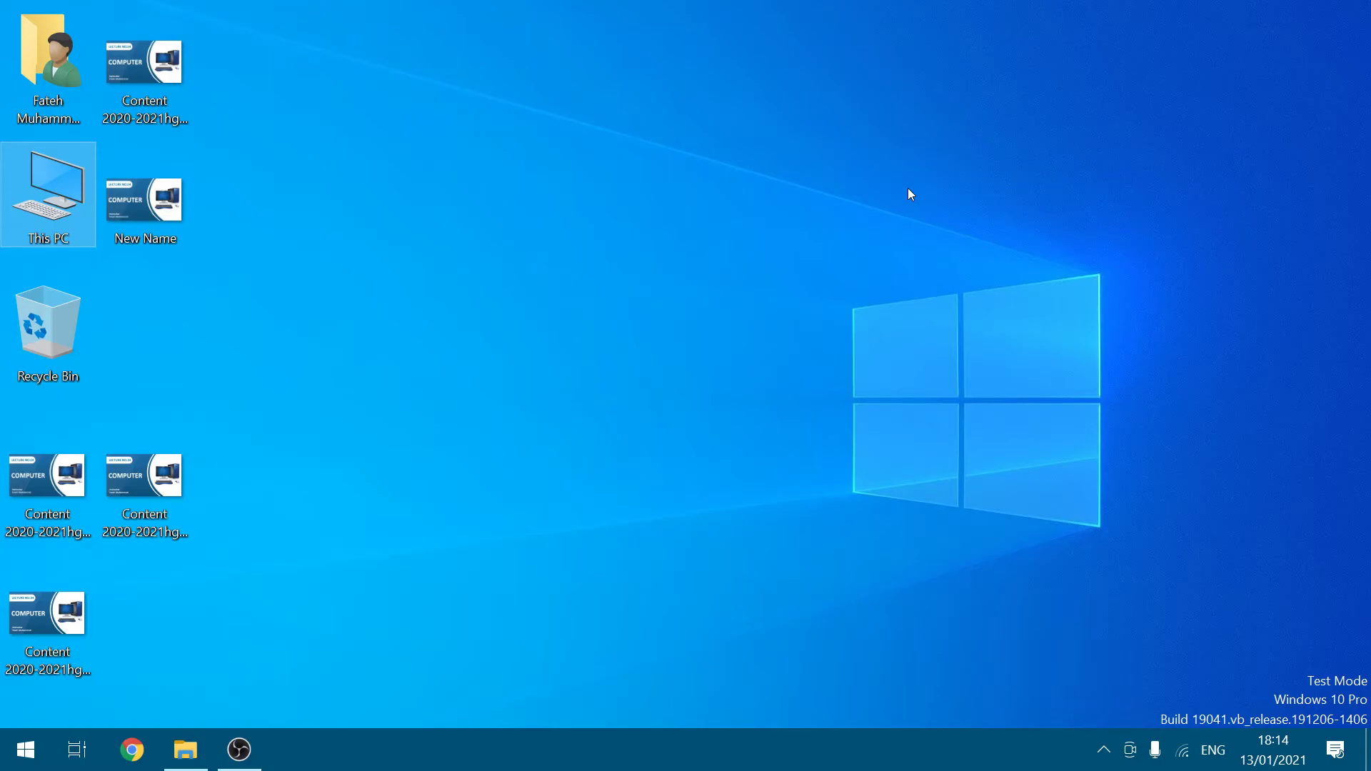
pyautogui.hotkey('alt', 'Tab')
pyautogui.hotkey('alt', 'shift', 'Tab')
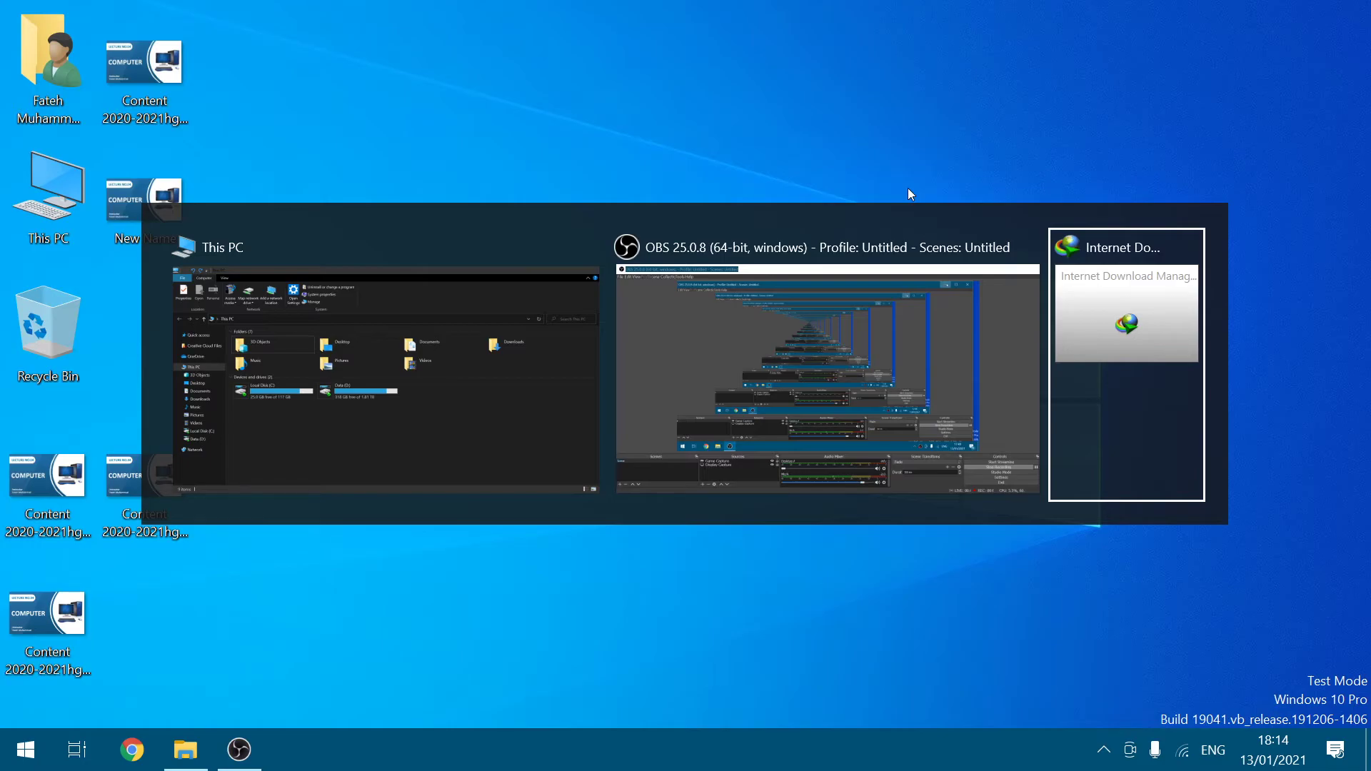
pyautogui.hotkey('alt', 'shift', 'Tab')
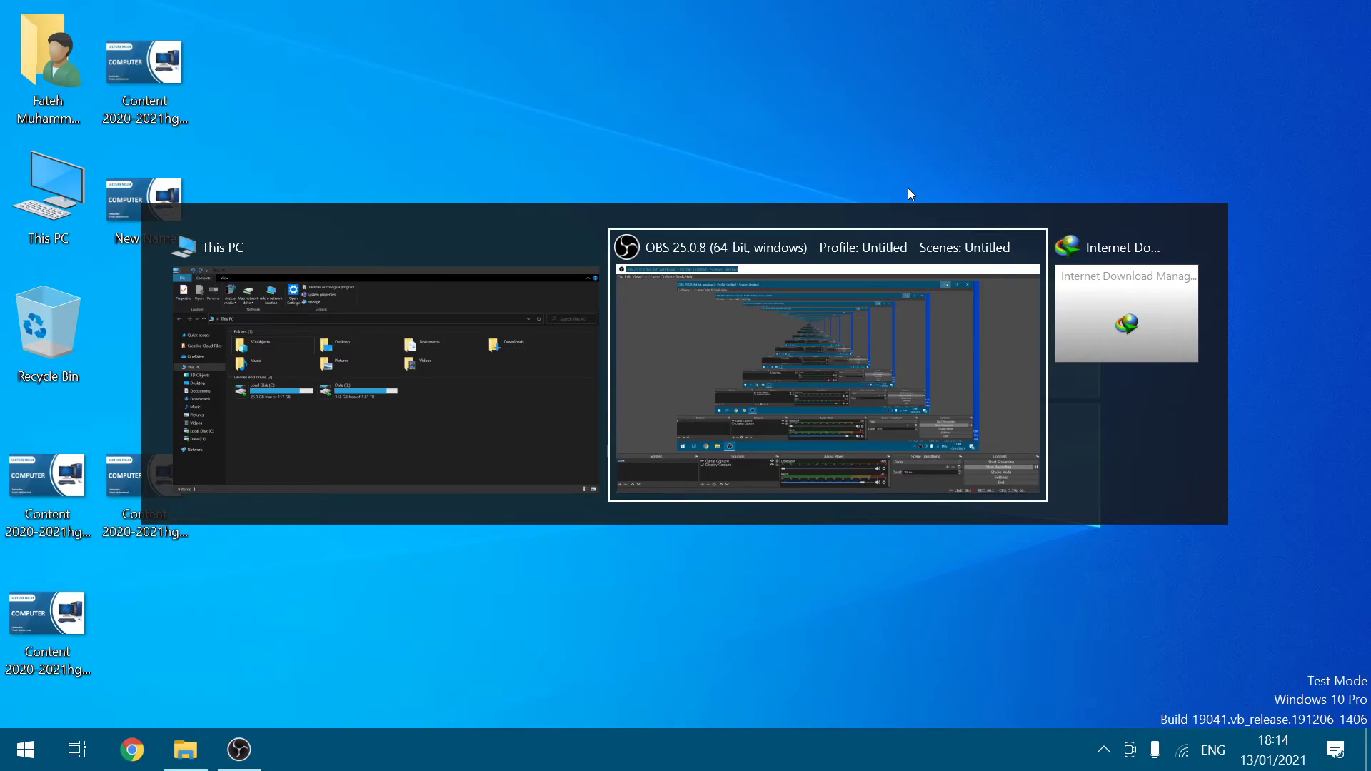
pyautogui.hotkey('alt', 'shift', 'Tab')
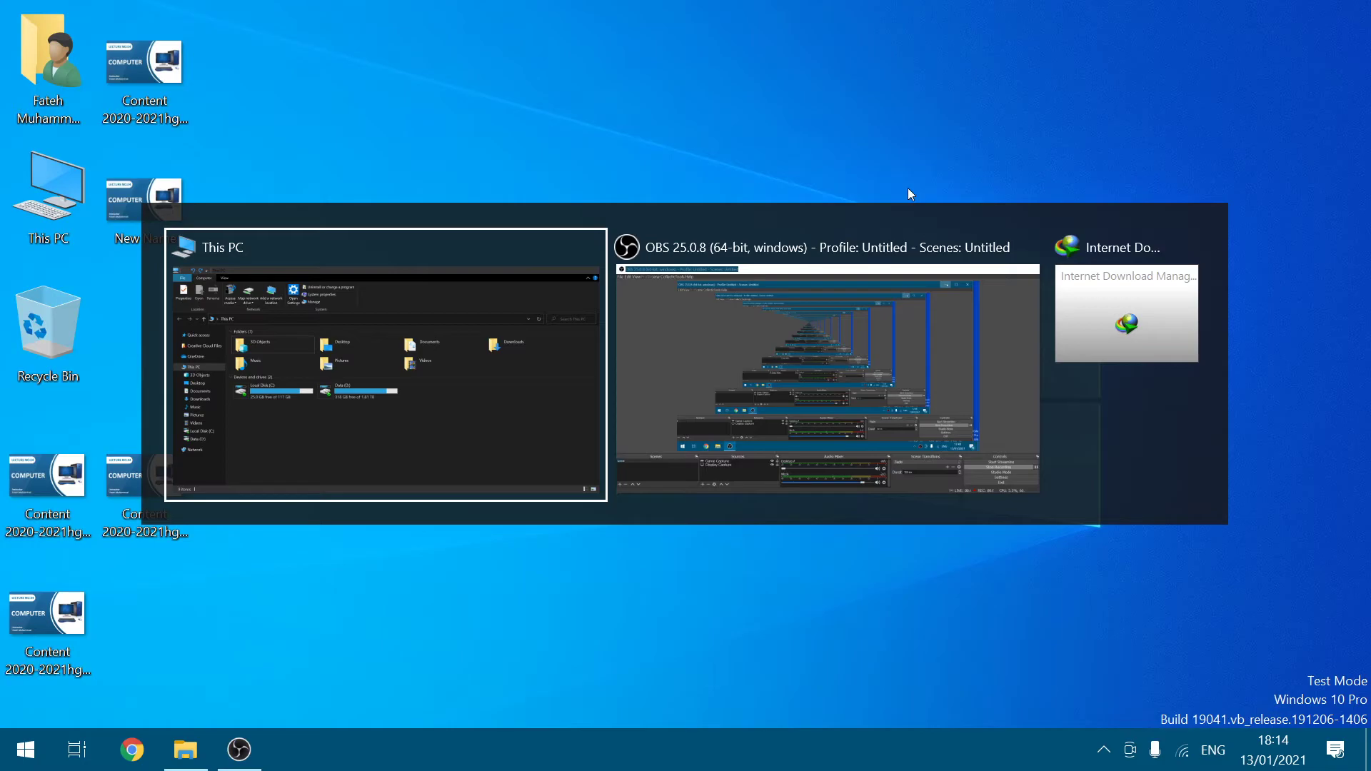
pyautogui.press('alt')
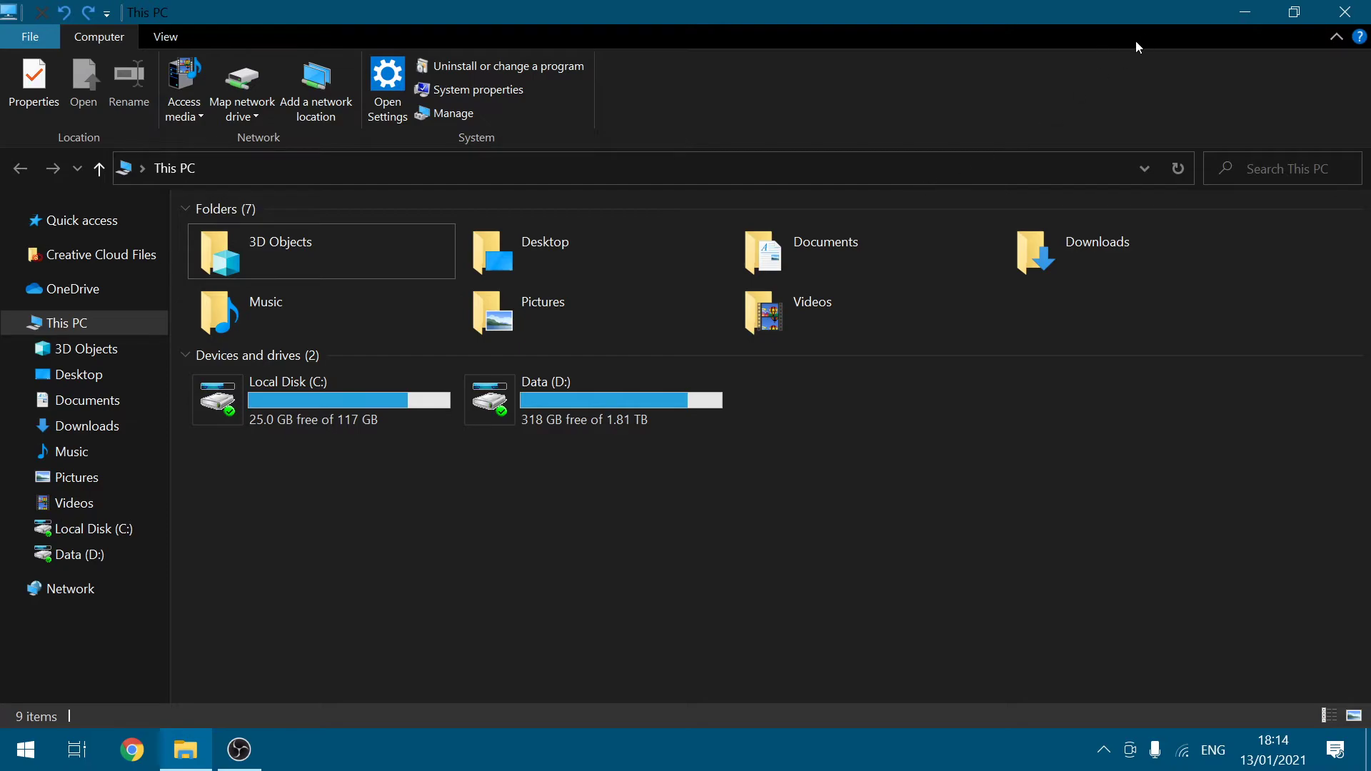
# Step: Minimize the This PC window, and open the New Name picture from the desktop with its Photos window minimized
pyautogui.click(1244, 12)
pyautogui.doubleClick(145, 203)
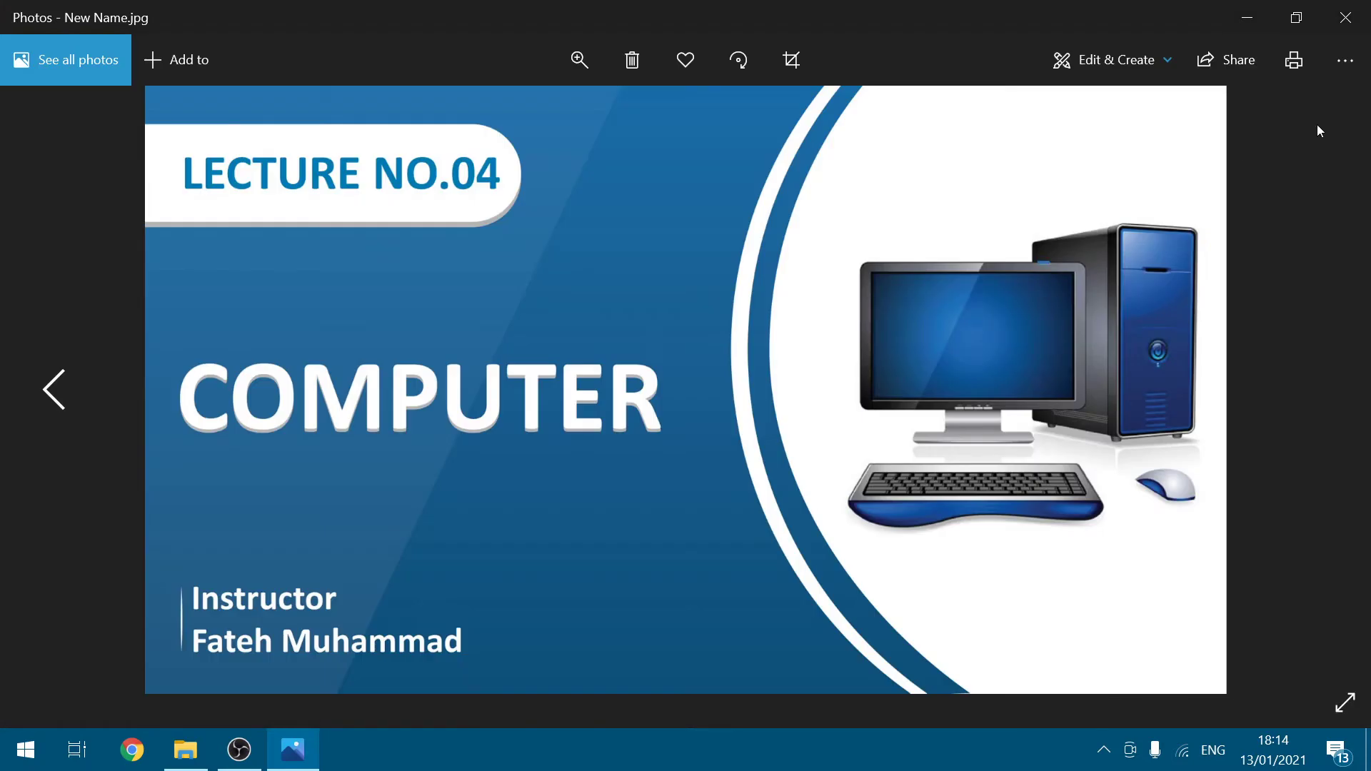
pyautogui.click(1248, 17)
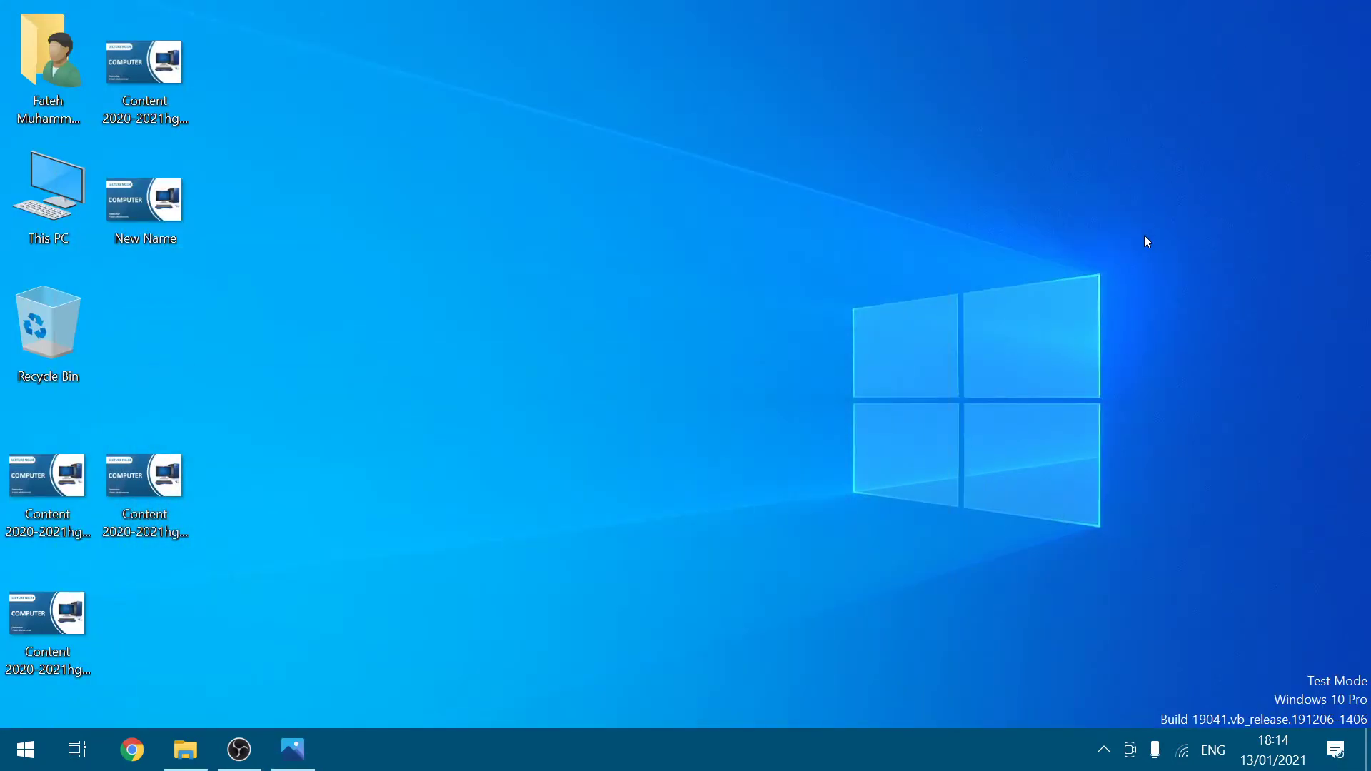
# Step: Cycle through the open windows in the window switcher forward to OBS, back to Photos, and forward again to This PC
pyautogui.hotkey('alt', 'Tab')
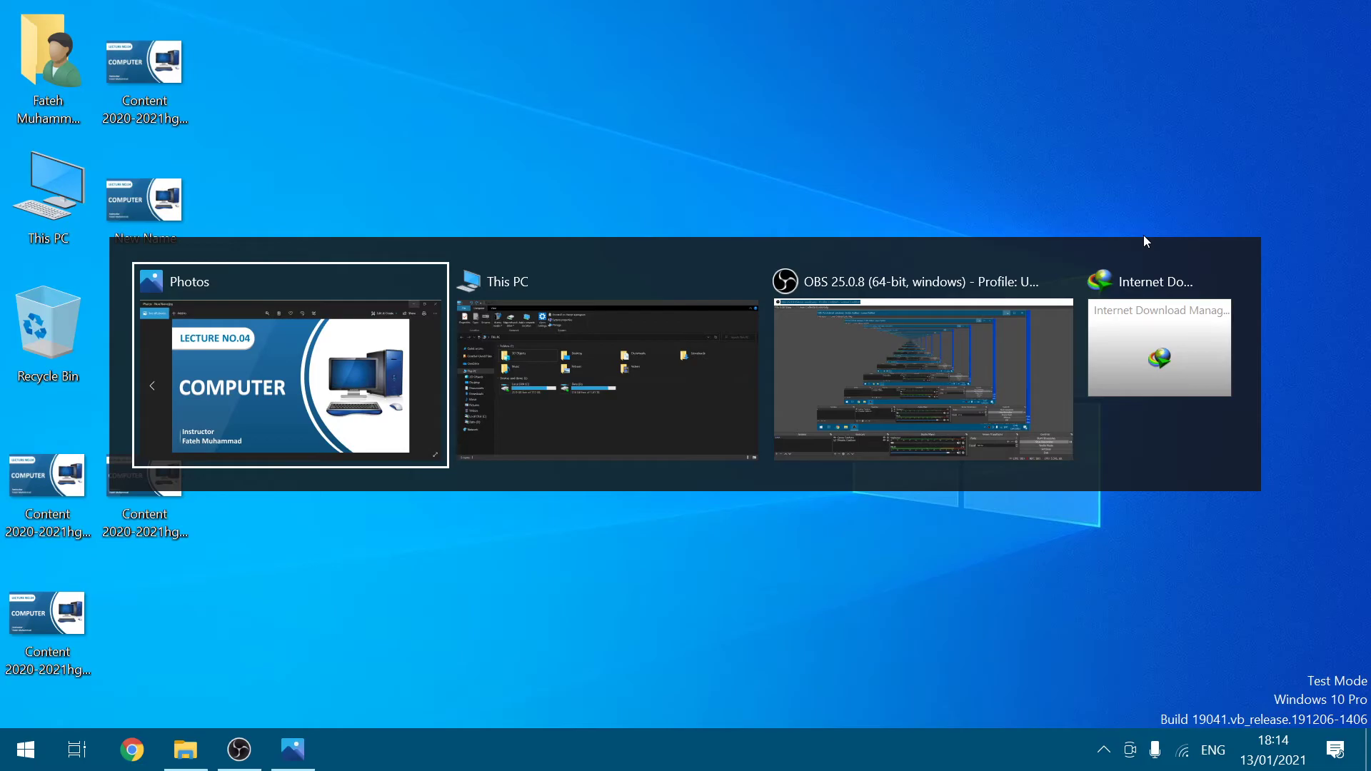
pyautogui.press('Tab')
pyautogui.press('Tab')
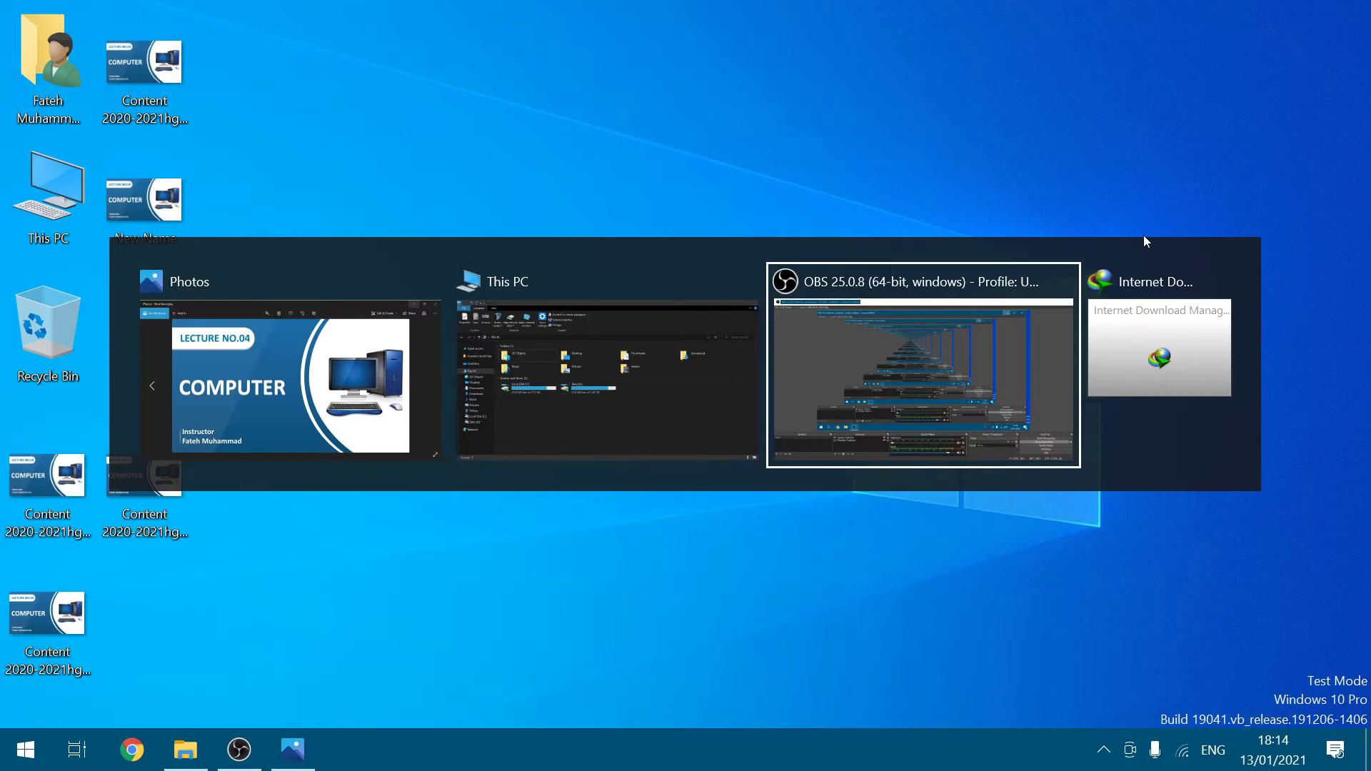
pyautogui.hotkey('shift', 'Tab')
pyautogui.hotkey('shift', 'Tab')
pyautogui.press('Tab')
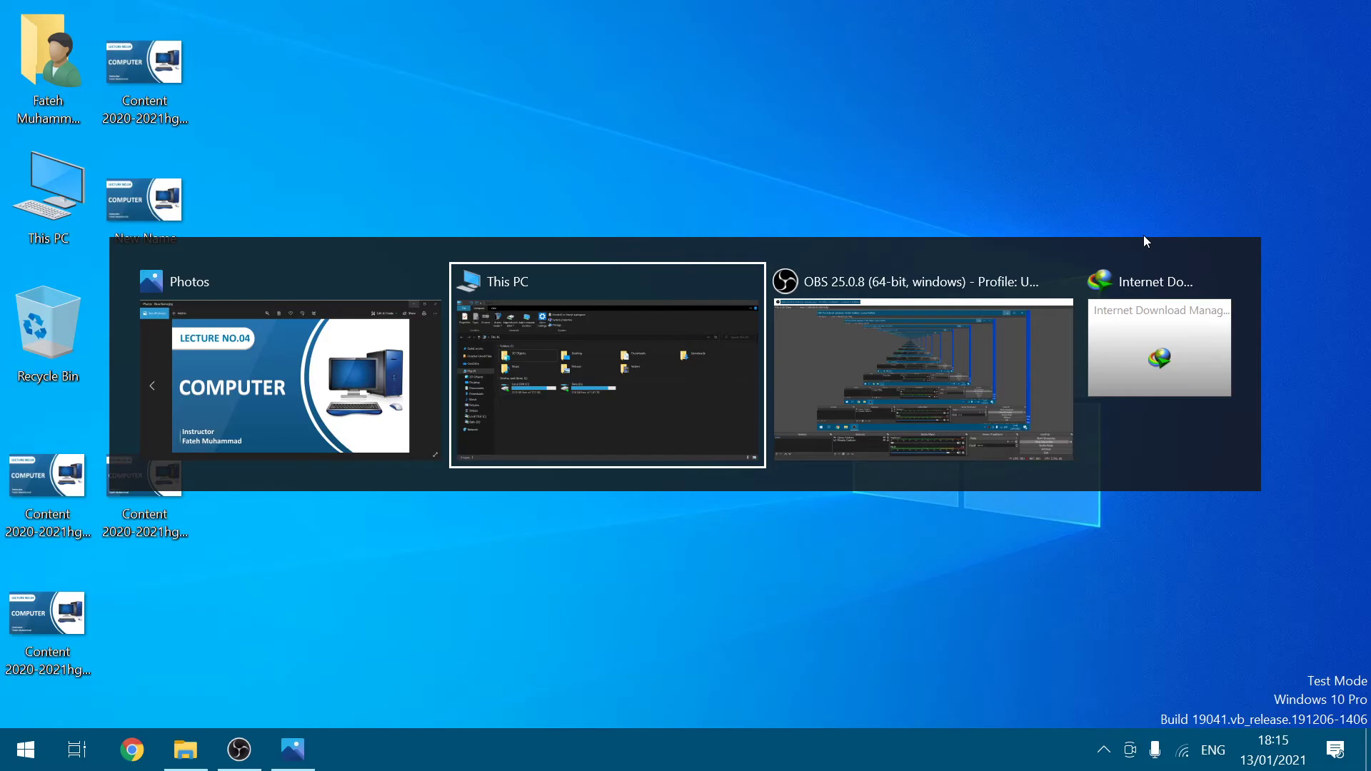
pyautogui.press('alt')
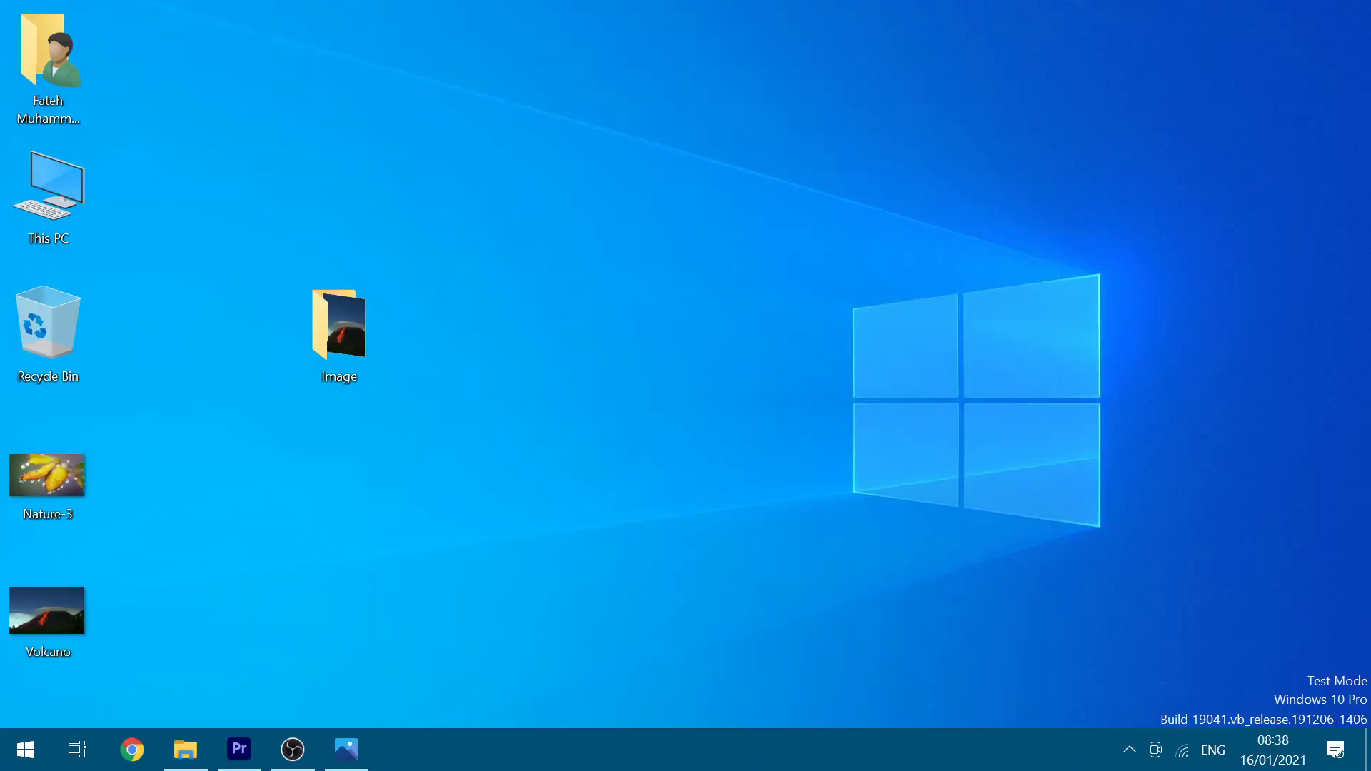
# Step: Switch from the desktop to the Photos window showing Nature-3.jpg, and from there to the Adobe Premiere Pro window
pyautogui.hotkey('alt', 'Tab')
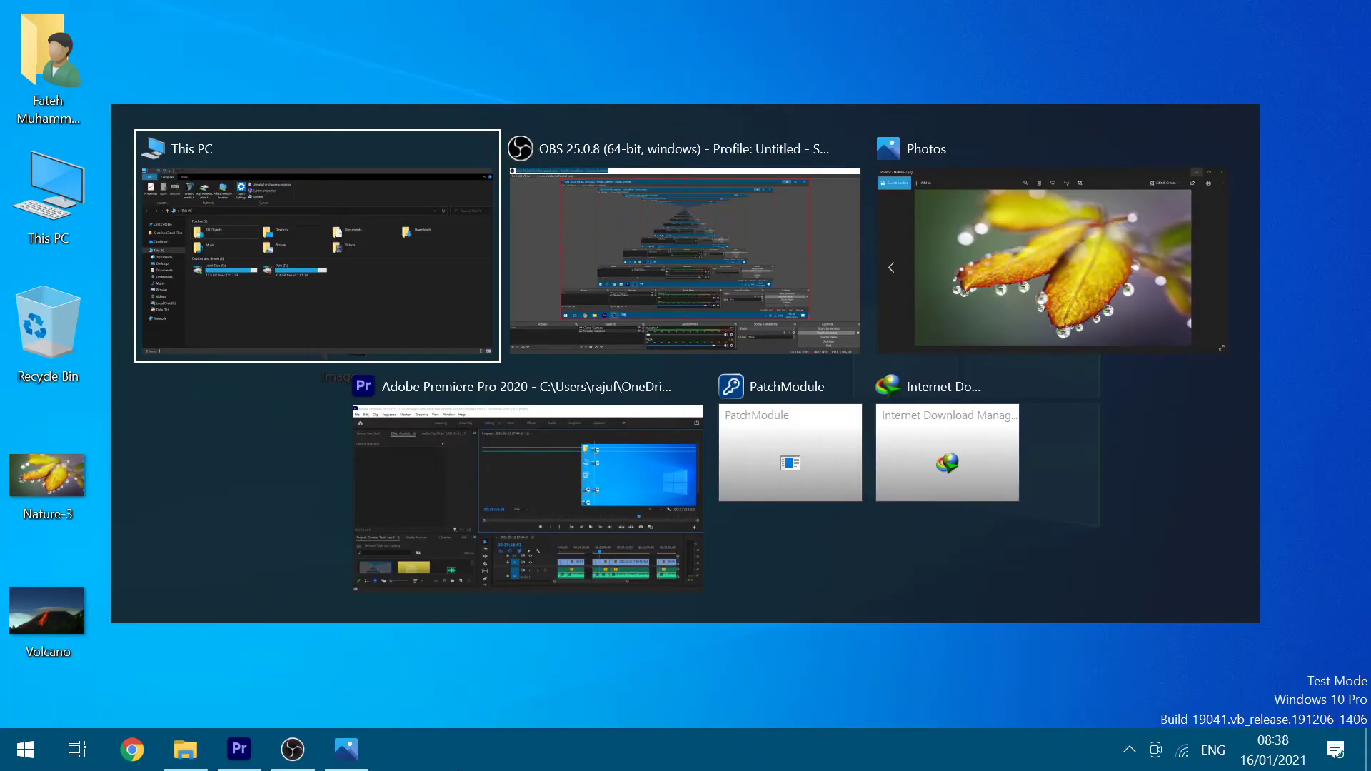
pyautogui.hotkey('alt', 'Tab')
pyautogui.hotkey('alt', 'Tab')
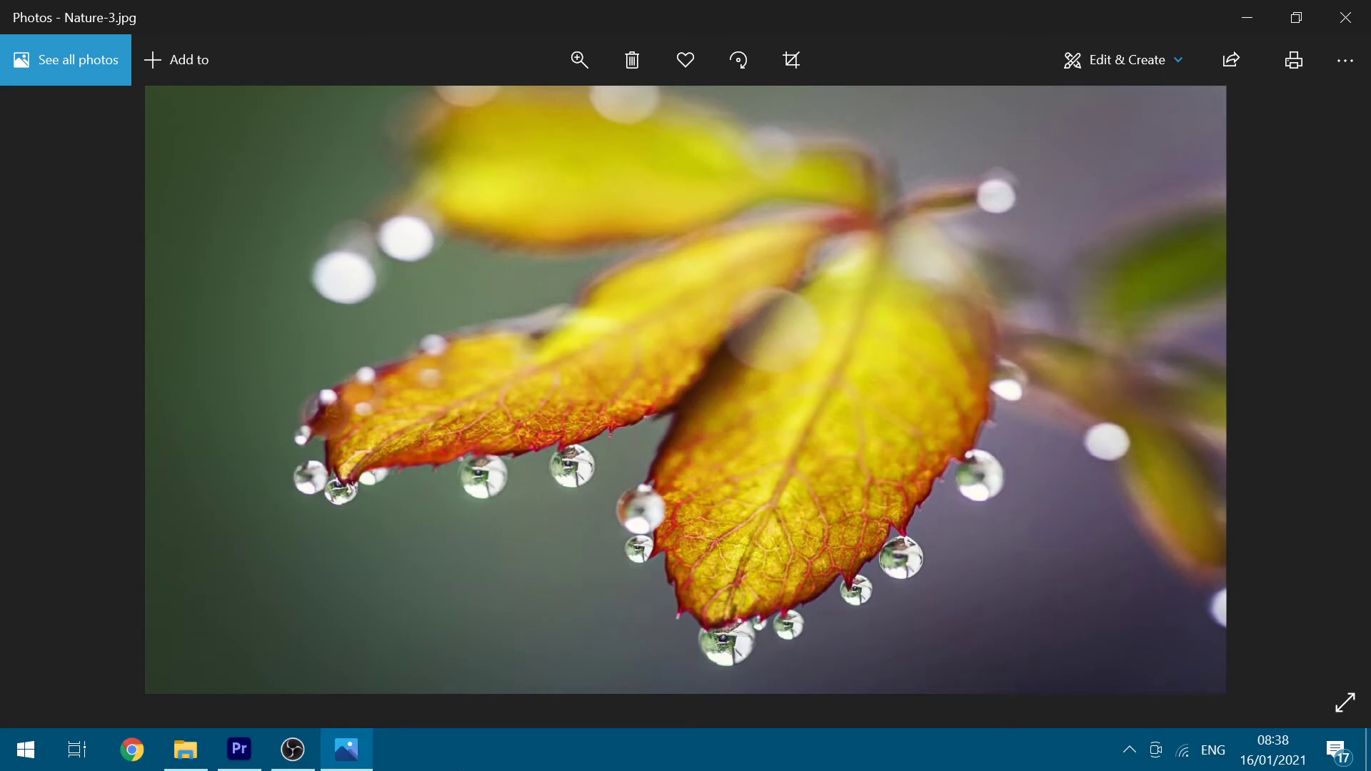
pyautogui.hotkey('alt', 'Tab')
pyautogui.press('Left')
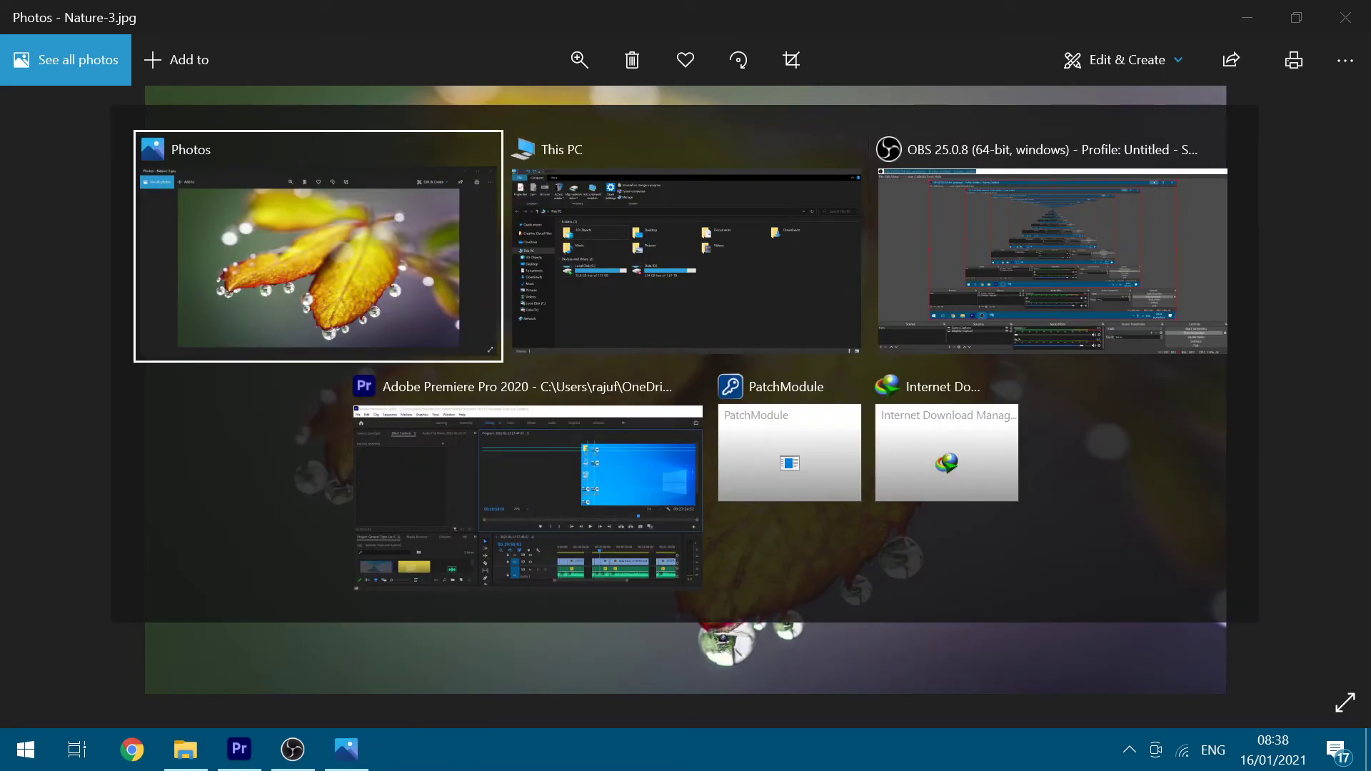
pyautogui.press('Down')
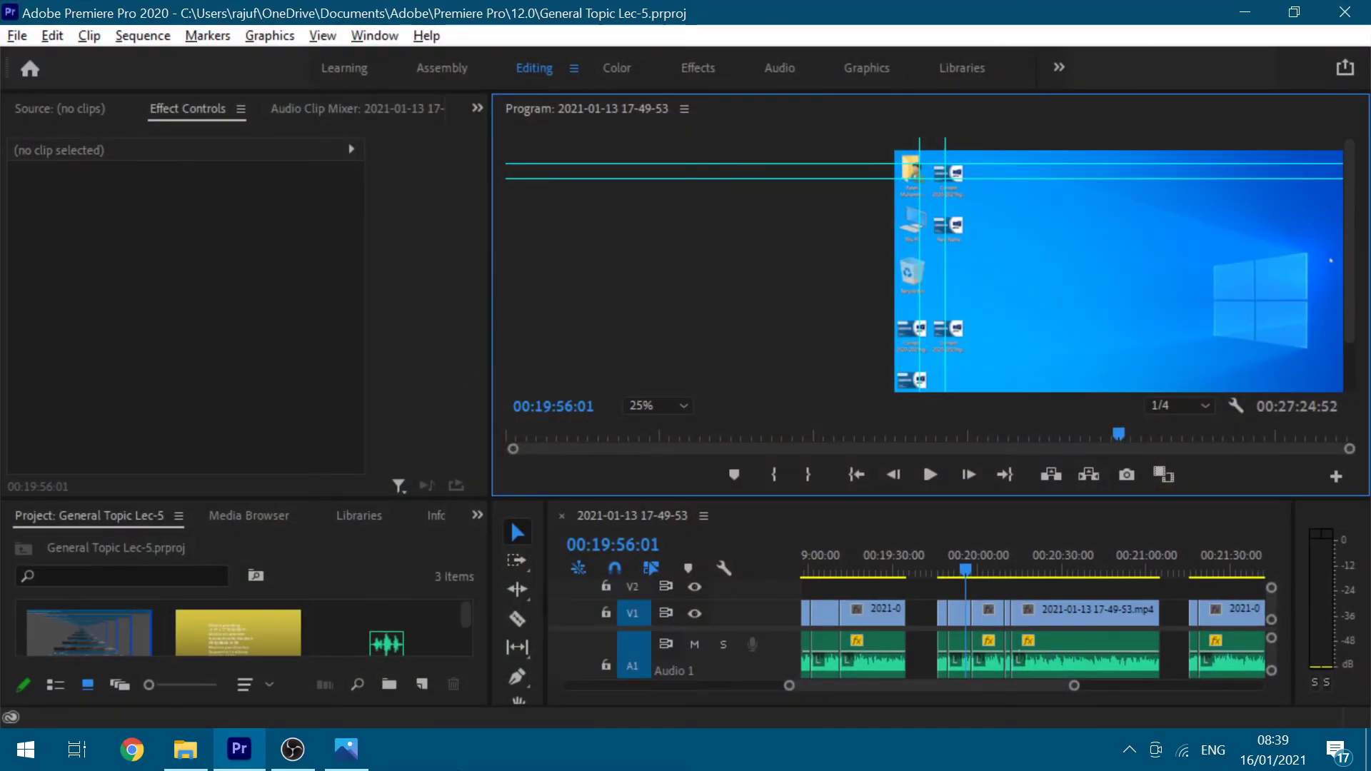
# Step: Switch from Adobe Premiere Pro to the This PC window, moving through the window previews past Photos
pyautogui.hotkey('alt', 'Tab')
pyautogui.press('Left')
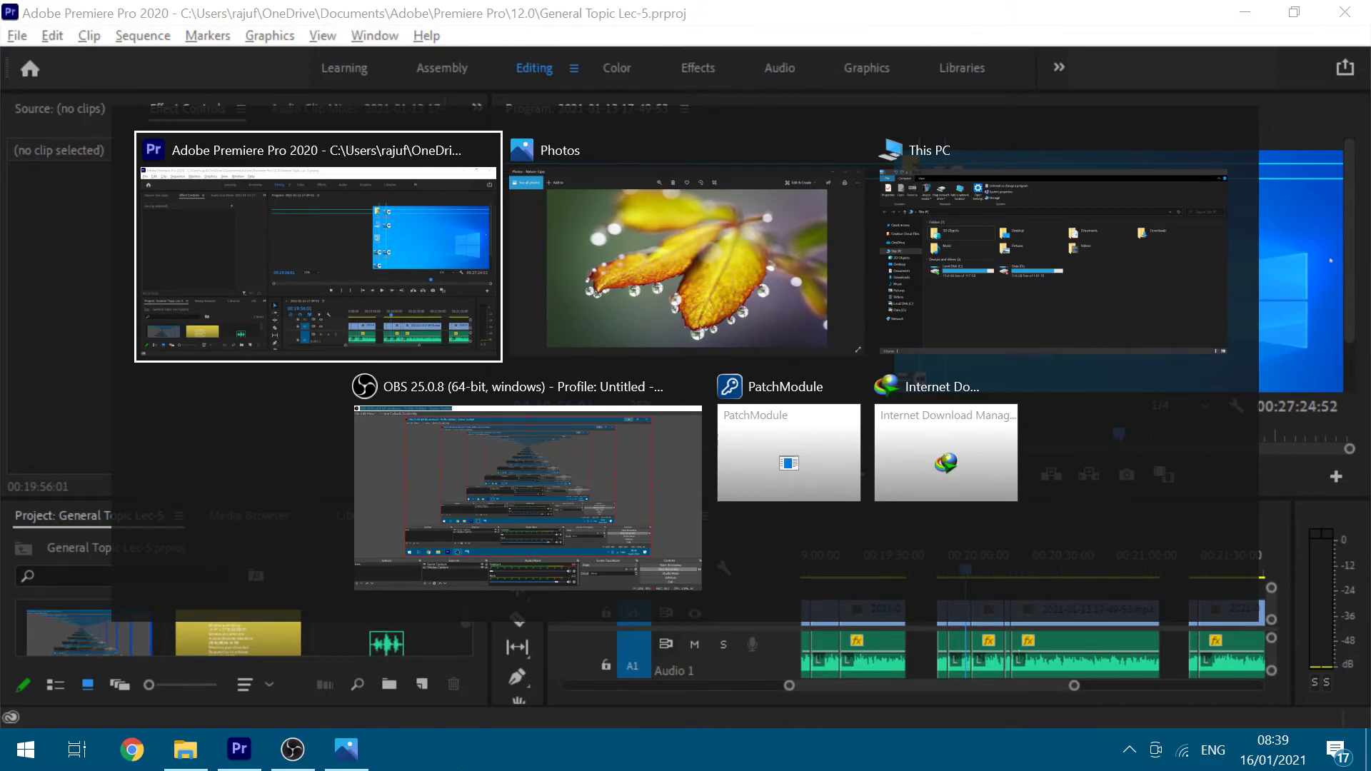
pyautogui.press('Right')
pyautogui.press('Right')
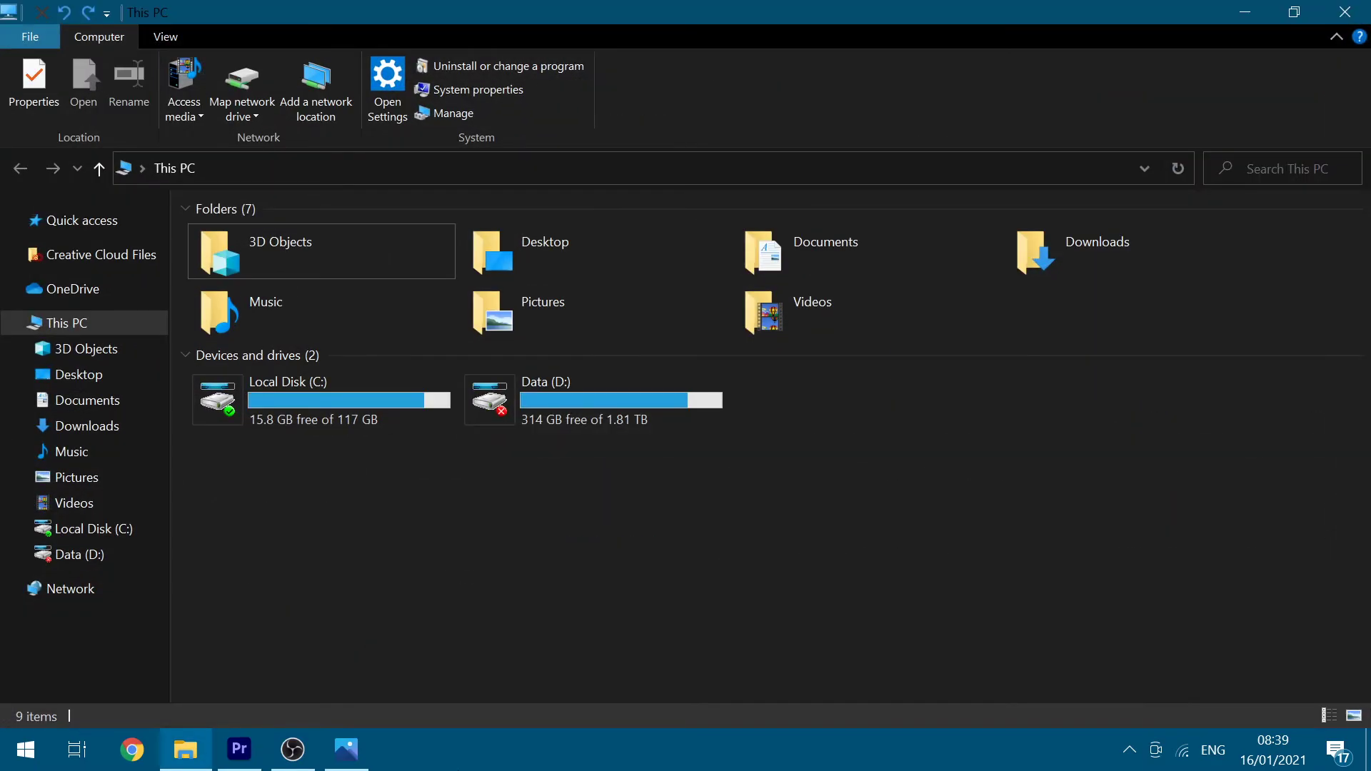